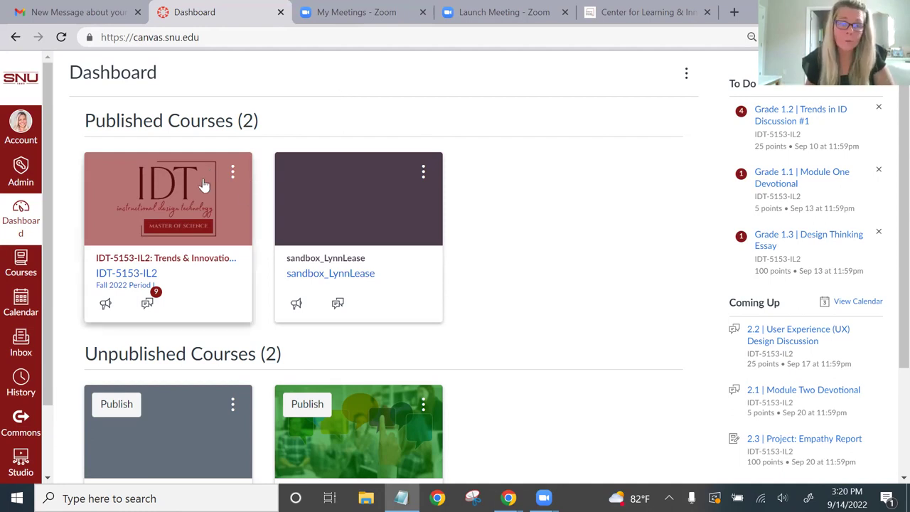
# Step: Open the IDT-5153-IL2 course and go on to the personal Studio media library
pyautogui.click(187, 196)
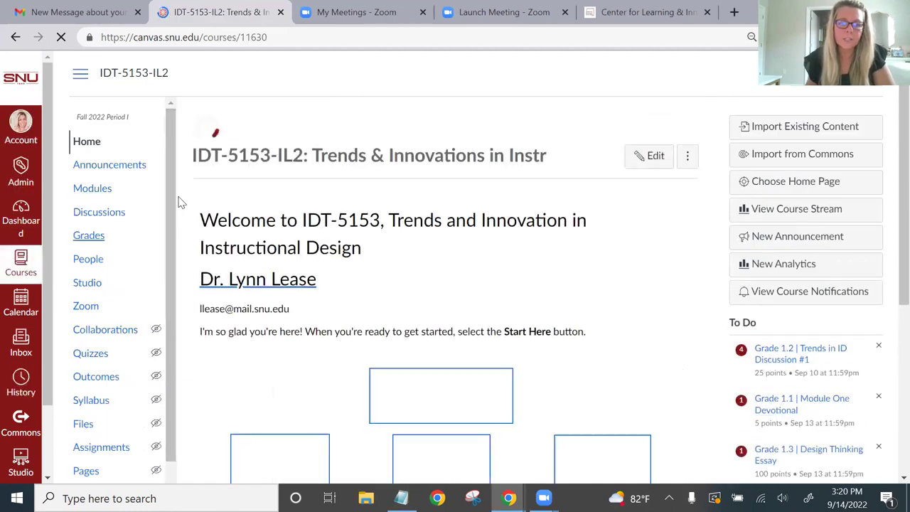
pyautogui.moveTo(176, 231); pyautogui.dragTo(180, 291)
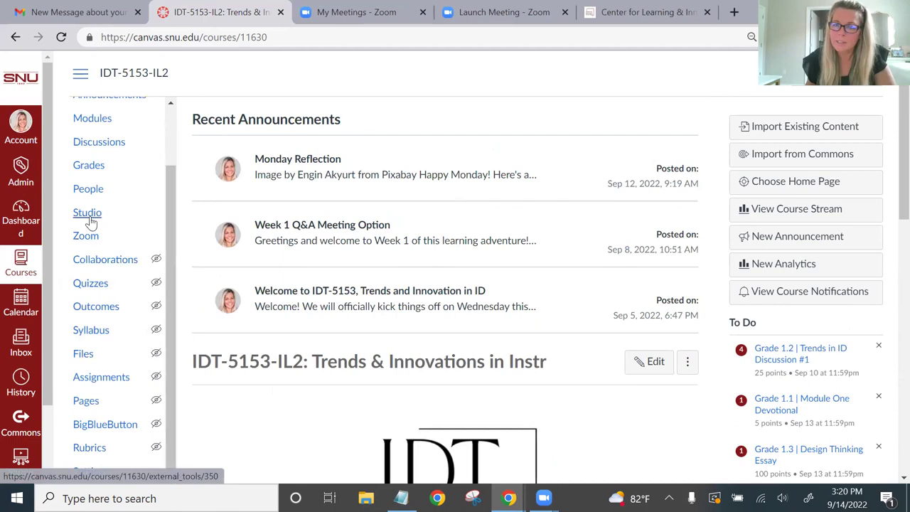
pyautogui.scroll(-1, 49, 415)
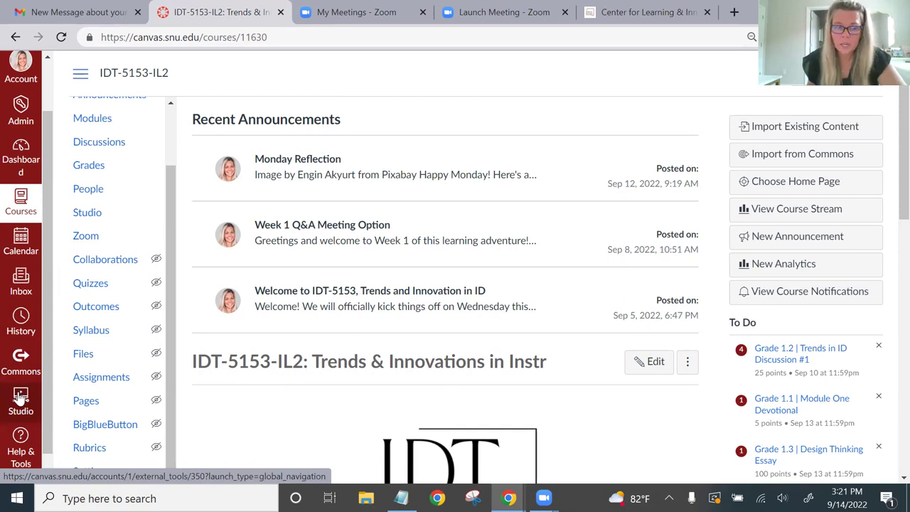
pyautogui.click(21, 398)
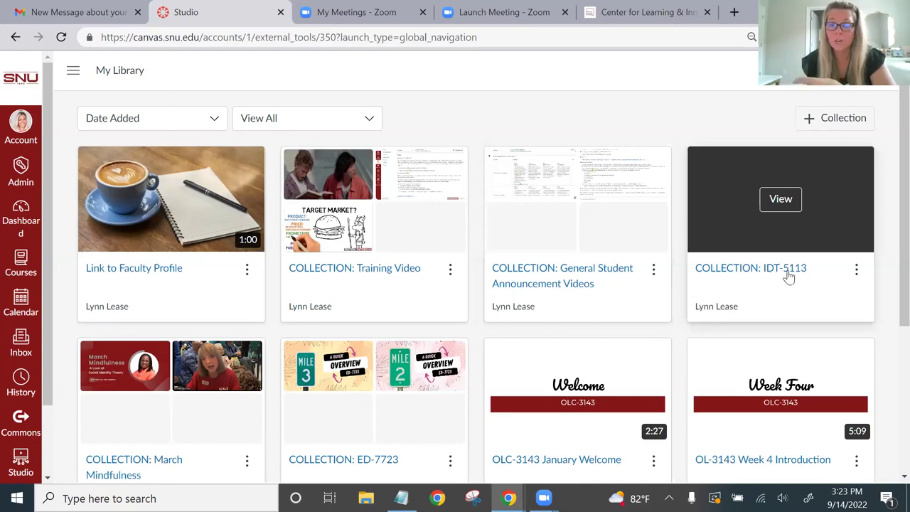
# Step: Create a new collection in the Studio library named "COLLECTION: OLC-3143"
pyautogui.scroll(-1, 211, 389)
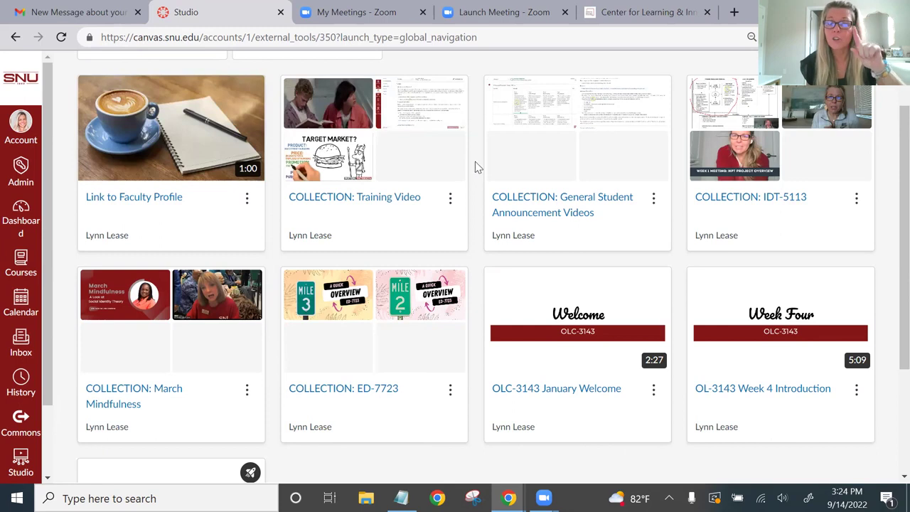
pyautogui.moveTo(496, 178)
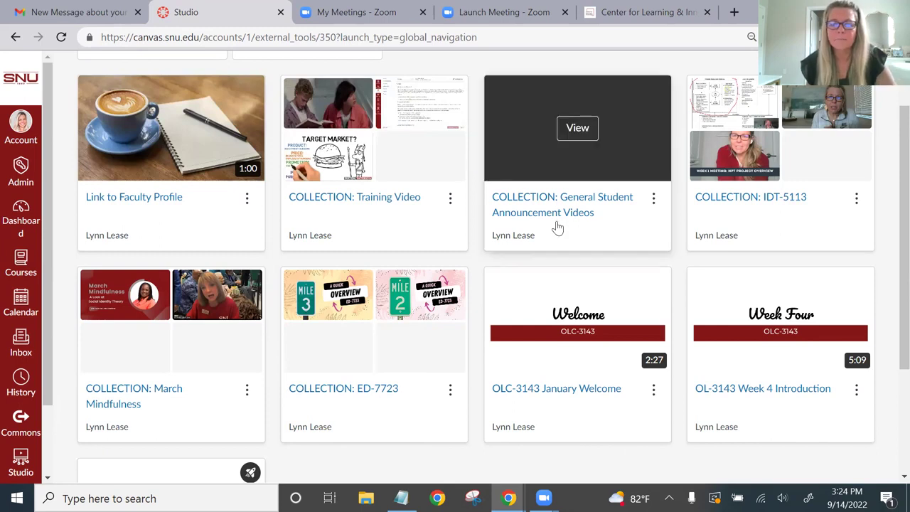
pyautogui.scroll(1, 706, 115)
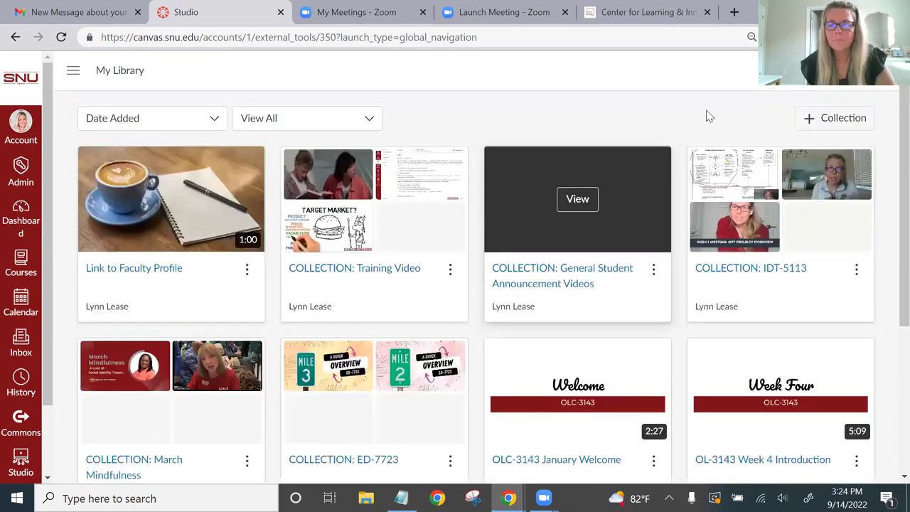
pyautogui.click(812, 119)
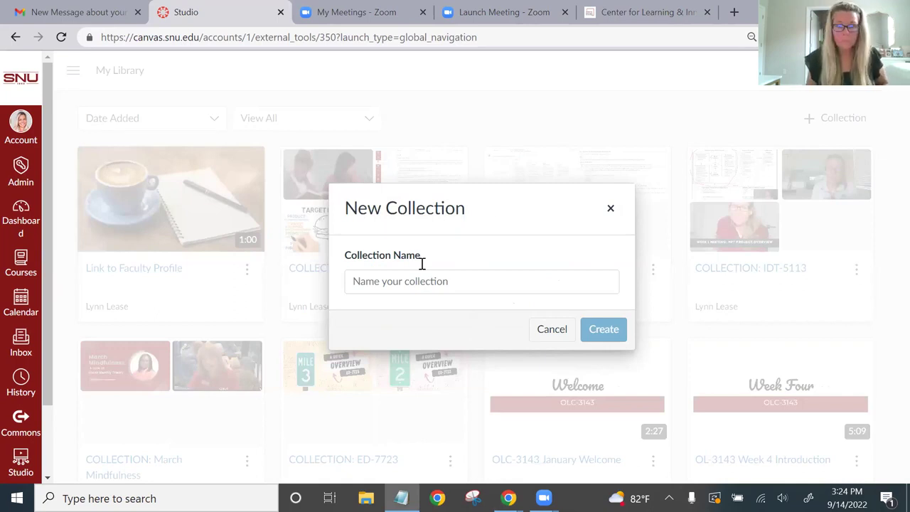
pyautogui.click(404, 282)
pyautogui.write('COLLECTION')
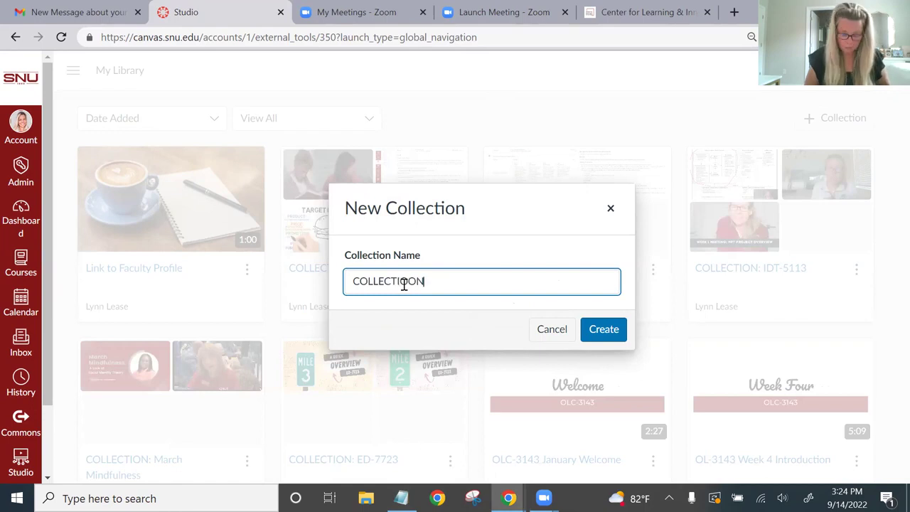
pyautogui.press('BackSpace')
pyautogui.press('BackSpace')
pyautogui.write('N')
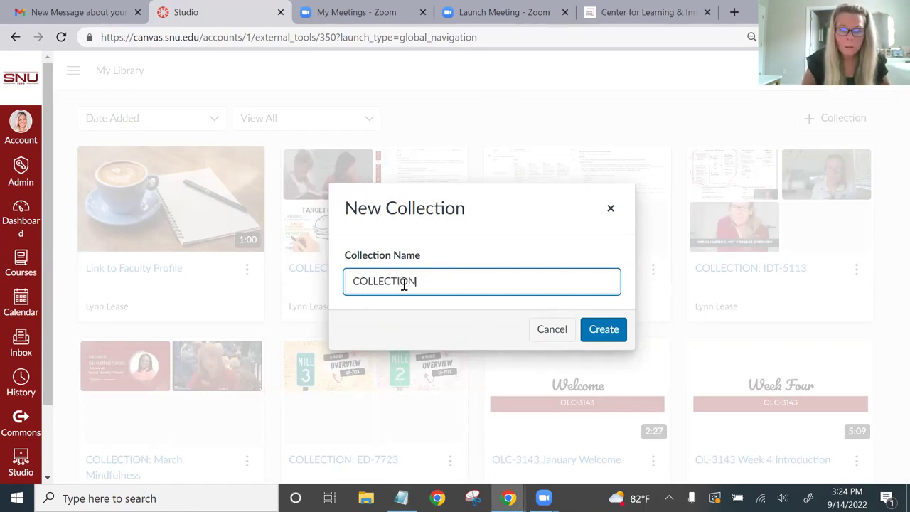
pyautogui.write(': OLC-3143')
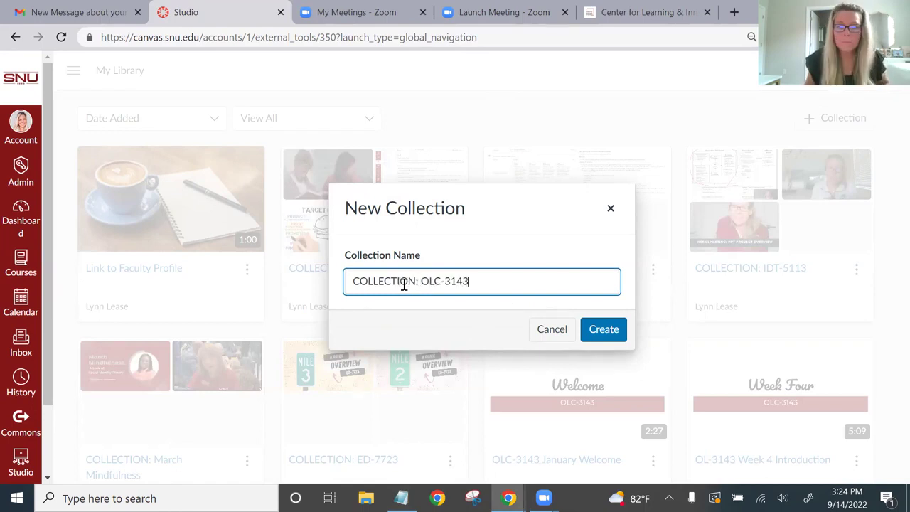
pyautogui.click(605, 333)
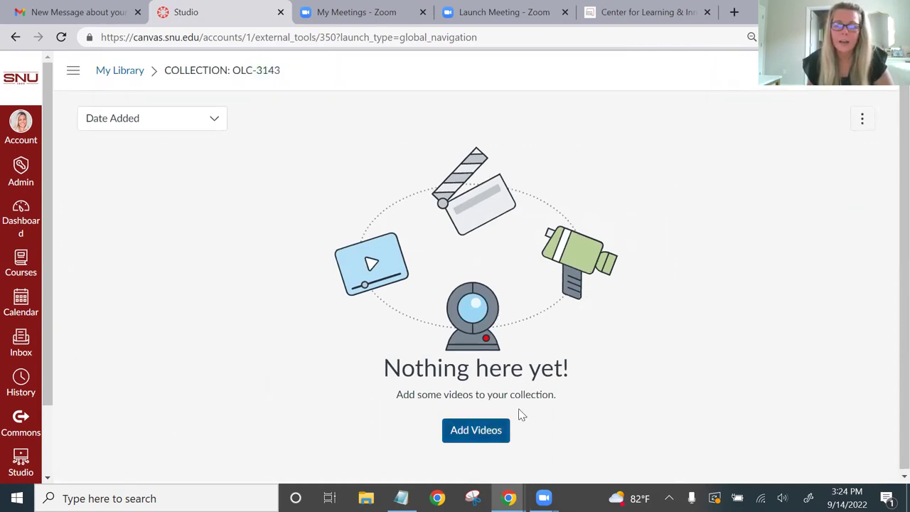
# Step: Return to My Library and move the "OLC-3143 January Welcome" video into "COLLECTION: OLC-3143"
pyautogui.click(129, 75)
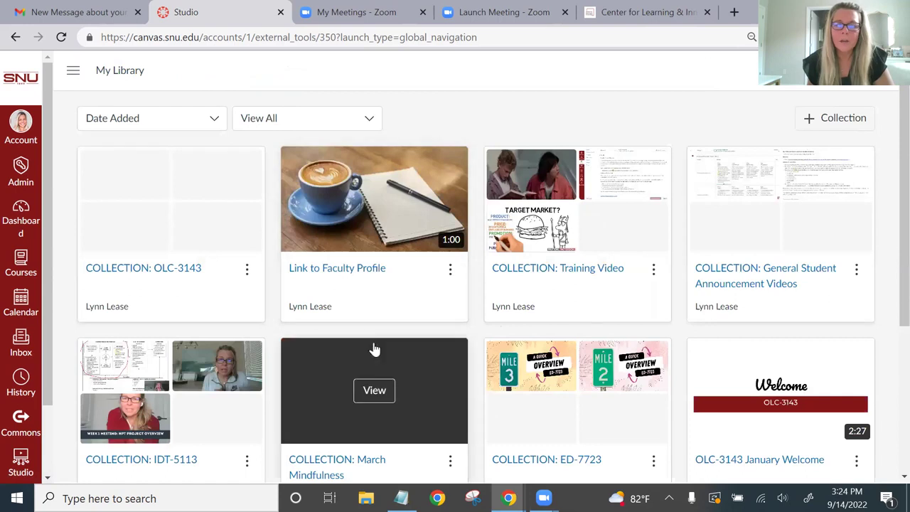
pyautogui.scroll(-1, 887, 258)
pyautogui.scroll(-1, 891, 280)
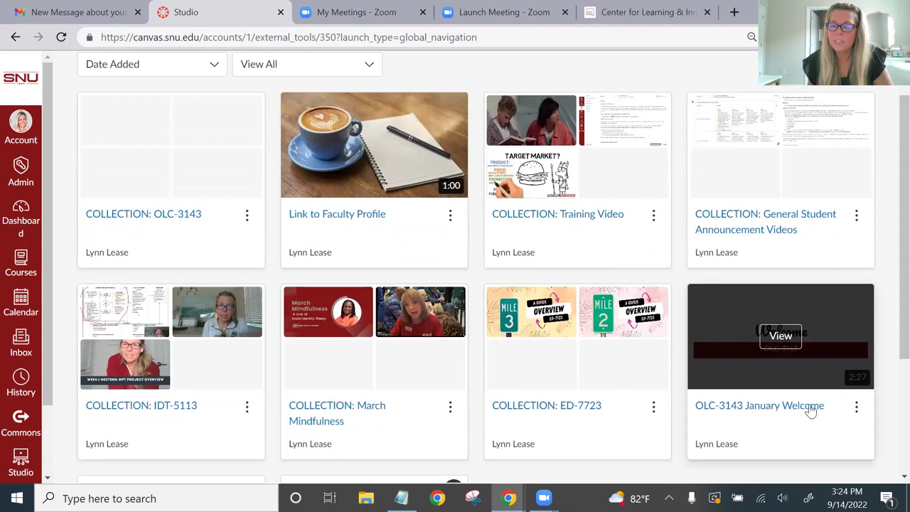
pyautogui.click(855, 406)
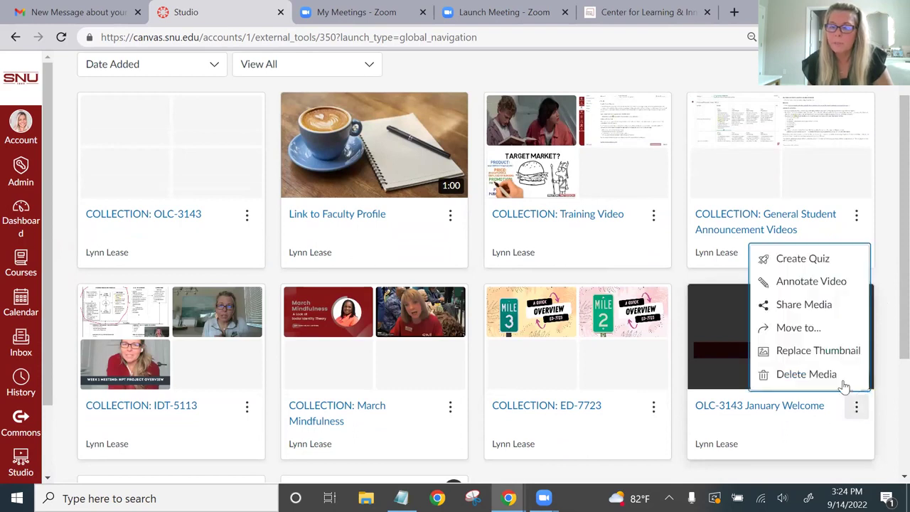
pyautogui.click(791, 331)
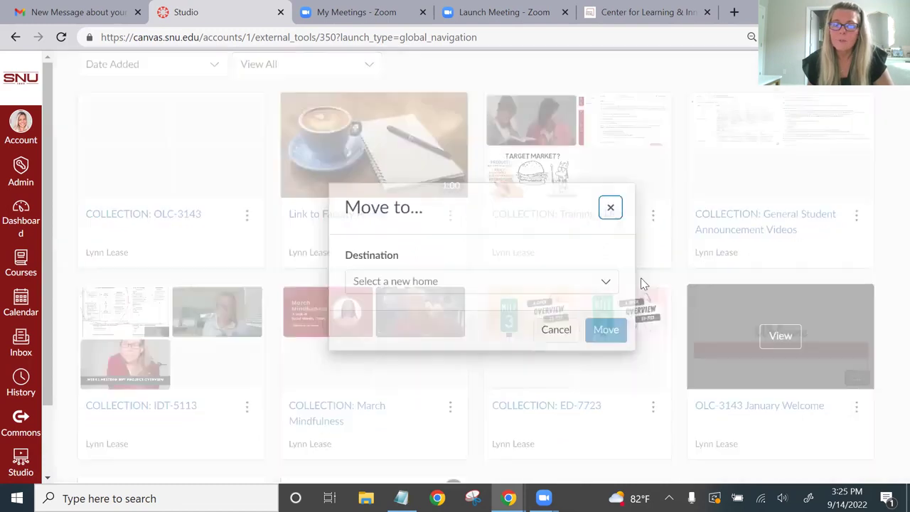
pyautogui.click(505, 287)
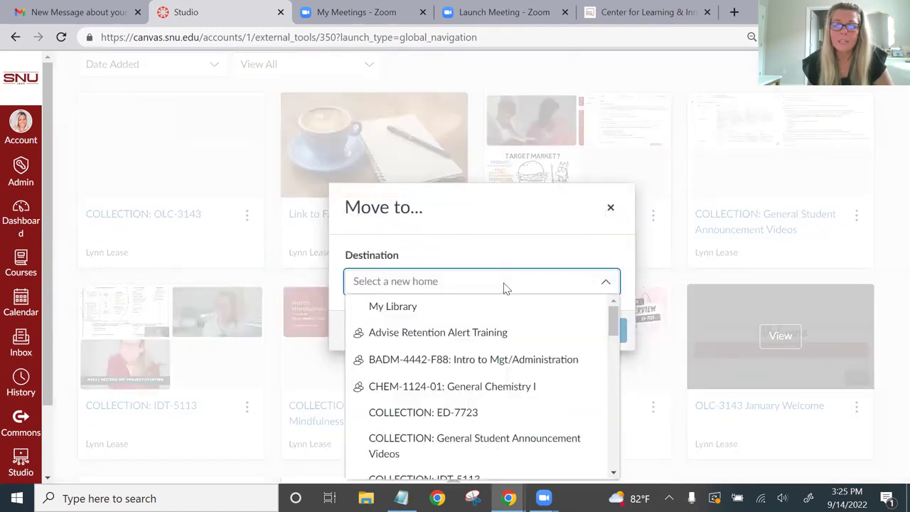
pyautogui.scroll(-2, 612, 122)
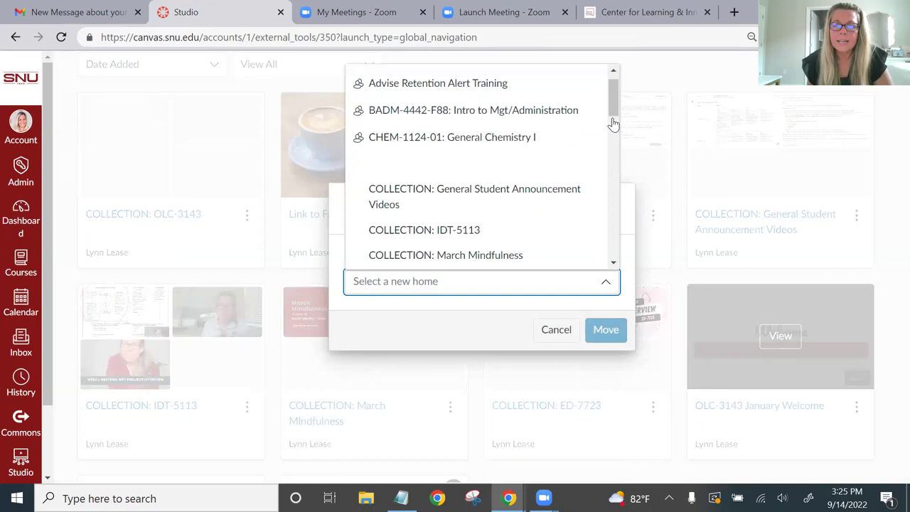
pyautogui.scroll(-1, 617, 117)
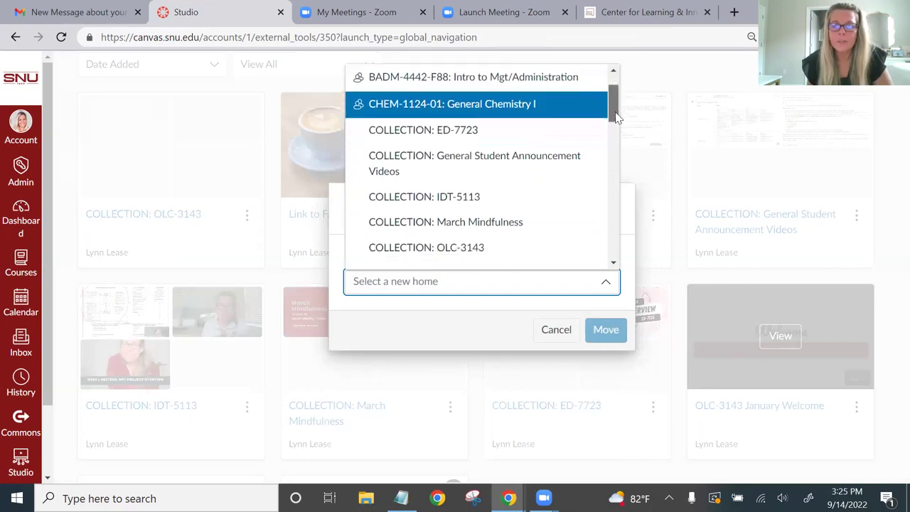
pyautogui.scroll(-1, 540, 119)
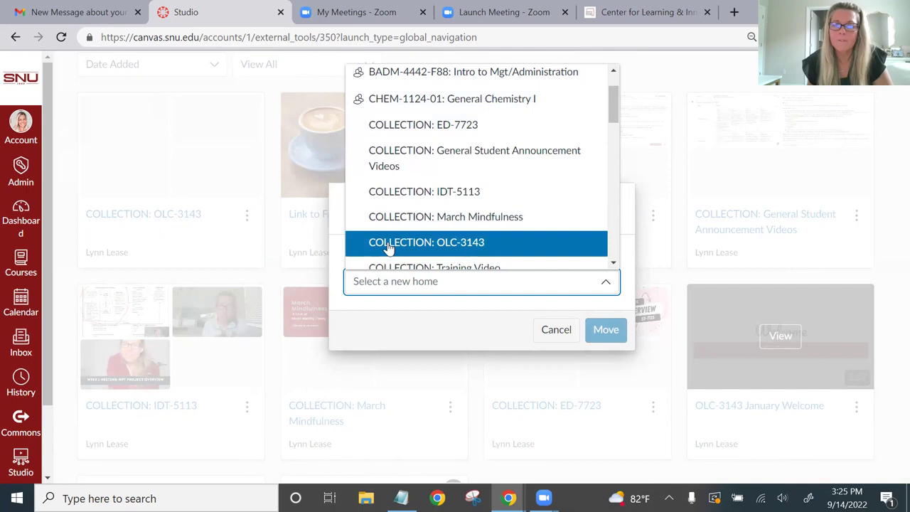
pyautogui.scroll(-1, 389, 247)
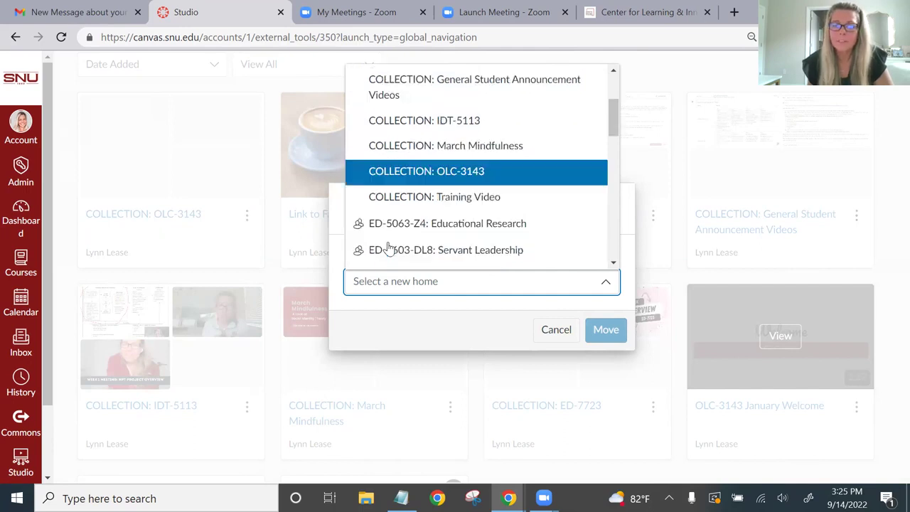
pyautogui.click(478, 178)
pyautogui.click(604, 330)
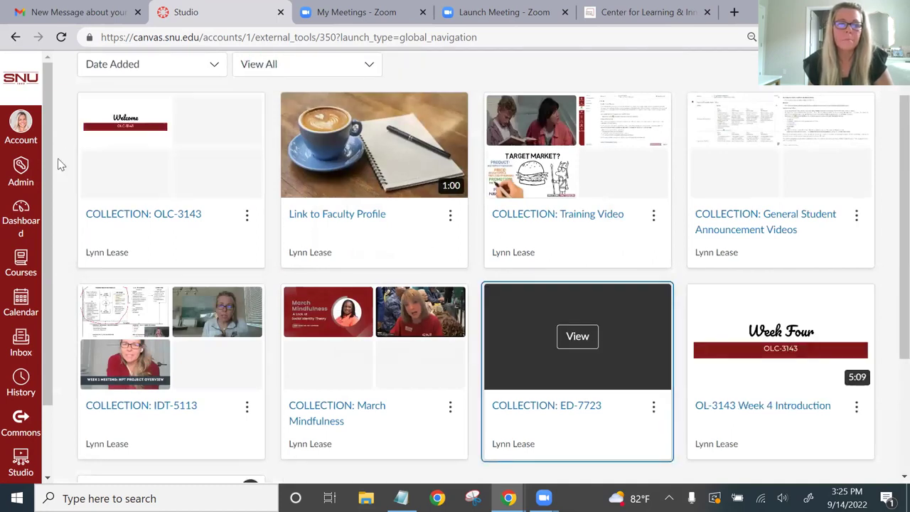
# Step: Move the "OL-3143 Week 4 Introduction" video into "COLLECTION: OLC-3143"
pyautogui.click(857, 411)
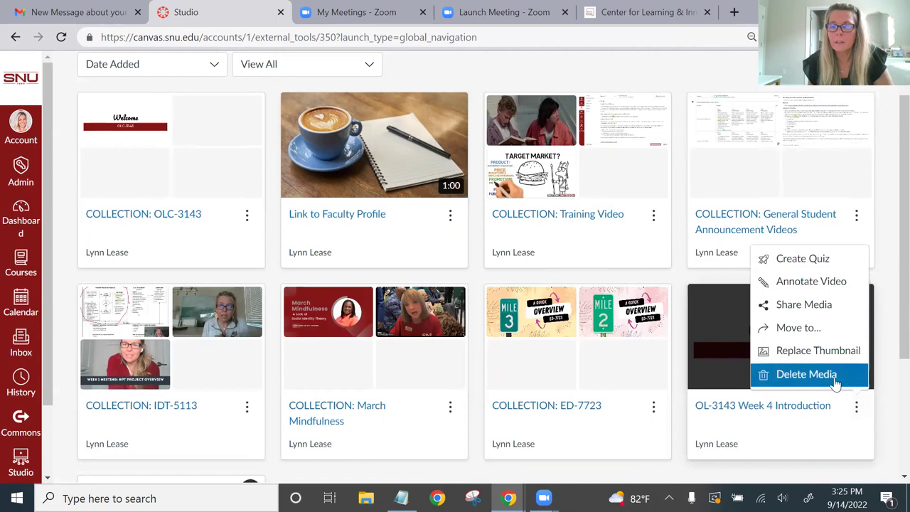
pyautogui.click(812, 329)
pyautogui.click(564, 284)
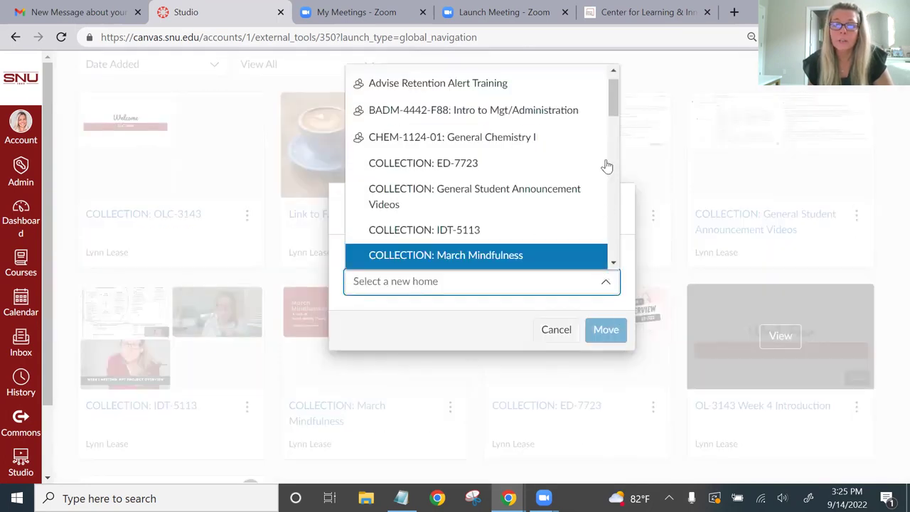
pyautogui.scroll(-10, 617, 205)
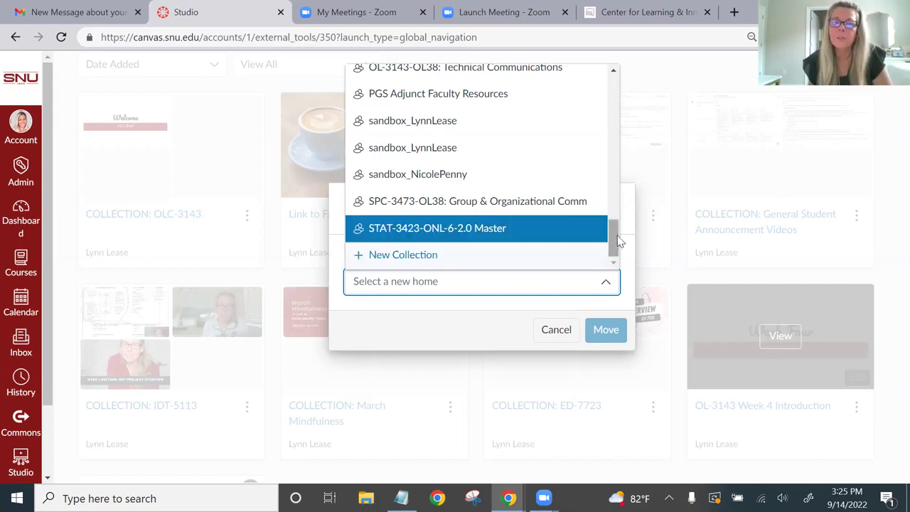
pyautogui.moveTo(612, 223); pyautogui.dragTo(611, 121)
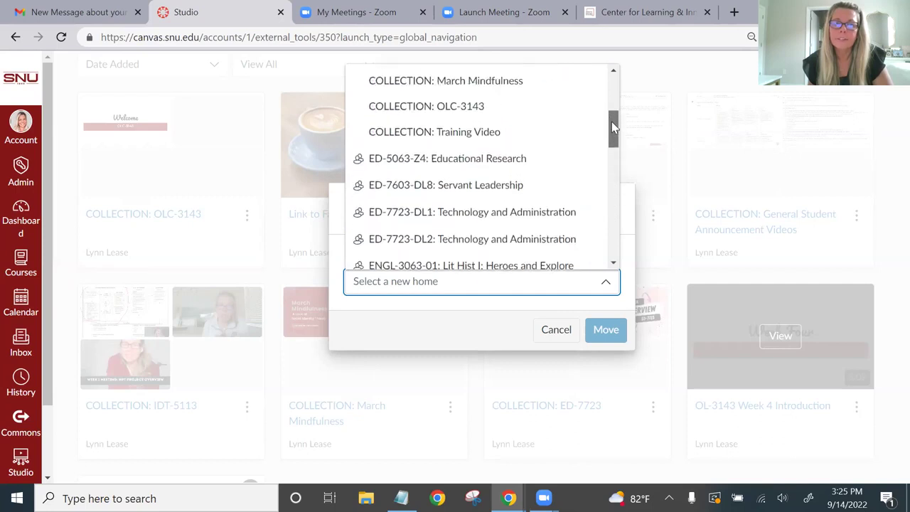
pyautogui.click(472, 122)
pyautogui.click(601, 329)
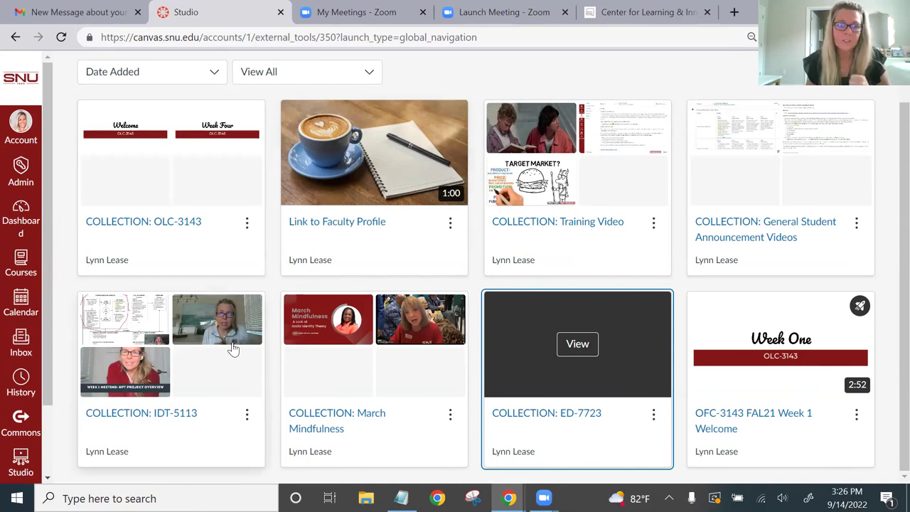
# Step: In the IDT-5113 collection, replace the "IDT-5113 Week 3 Introduction" thumbnail with the "Week Four OLC-3143" title slide image from Downloads
pyautogui.click(189, 376)
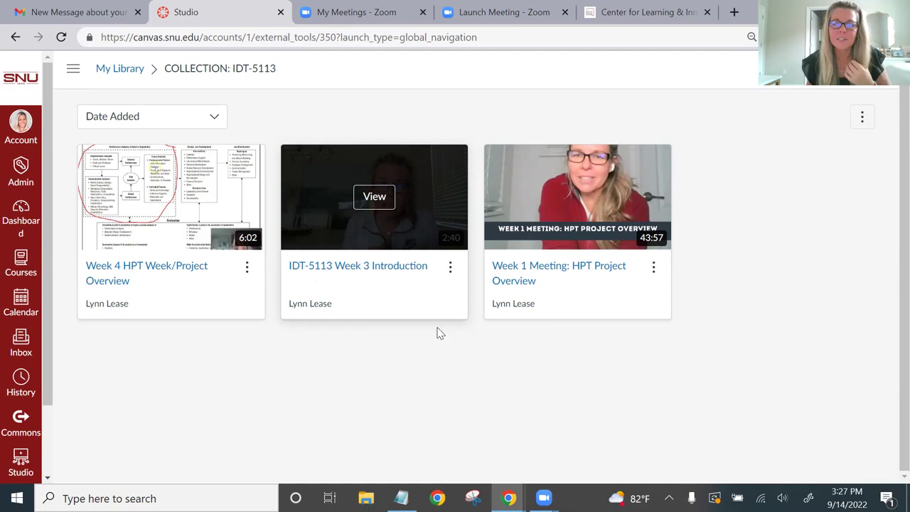
pyautogui.click(450, 271)
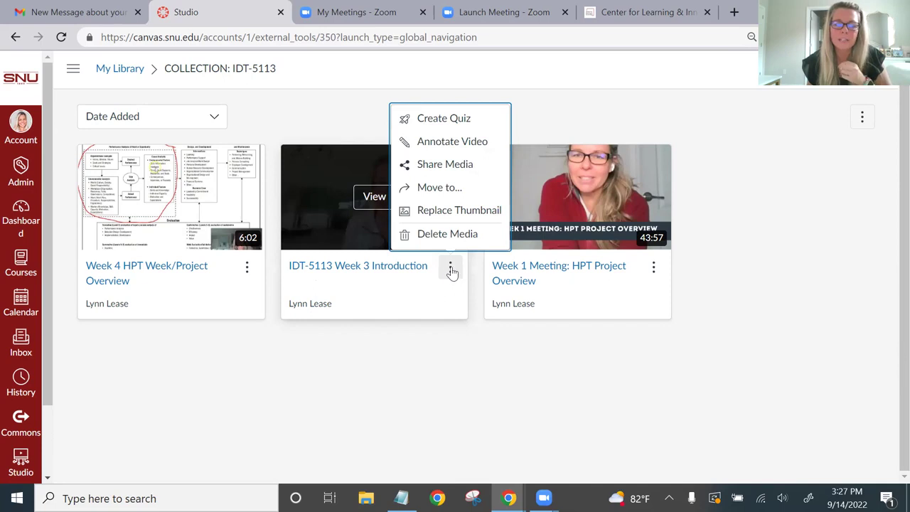
pyautogui.click(448, 211)
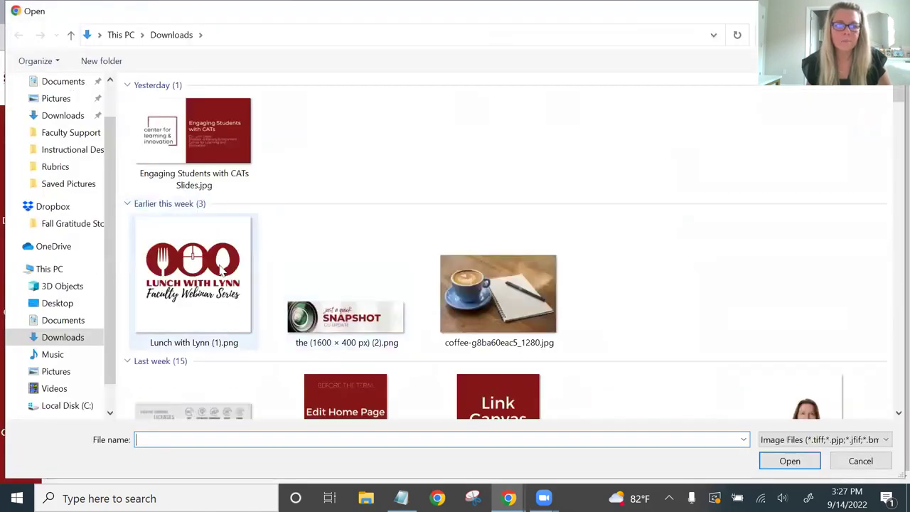
pyautogui.scroll(-3, 415, 258)
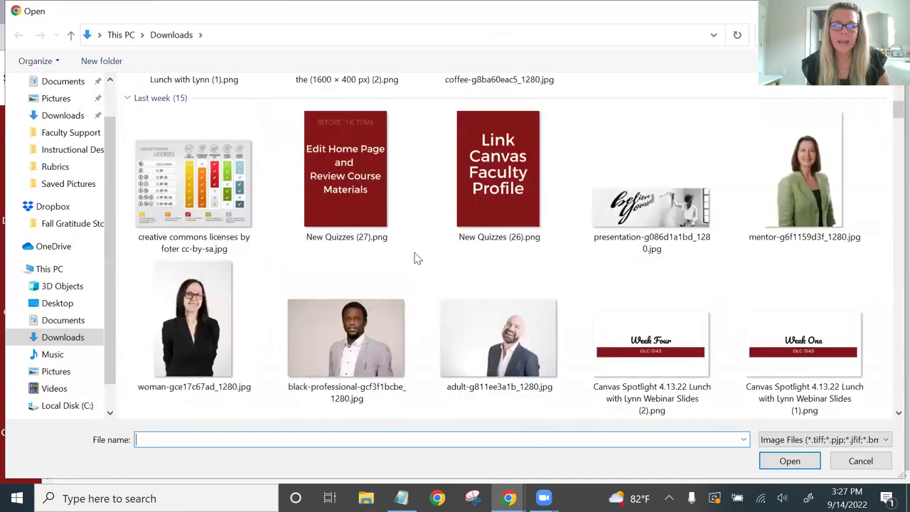
pyautogui.click(650, 346)
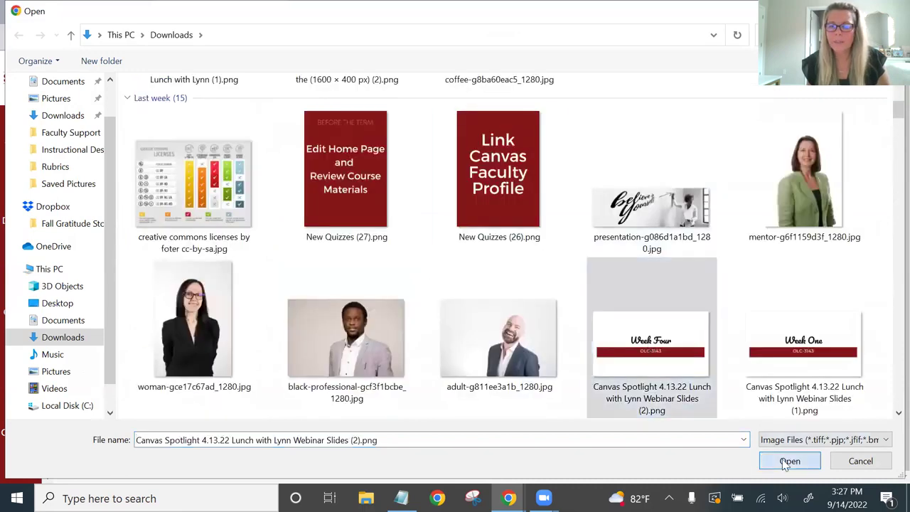
pyautogui.doubleClick(617, 363)
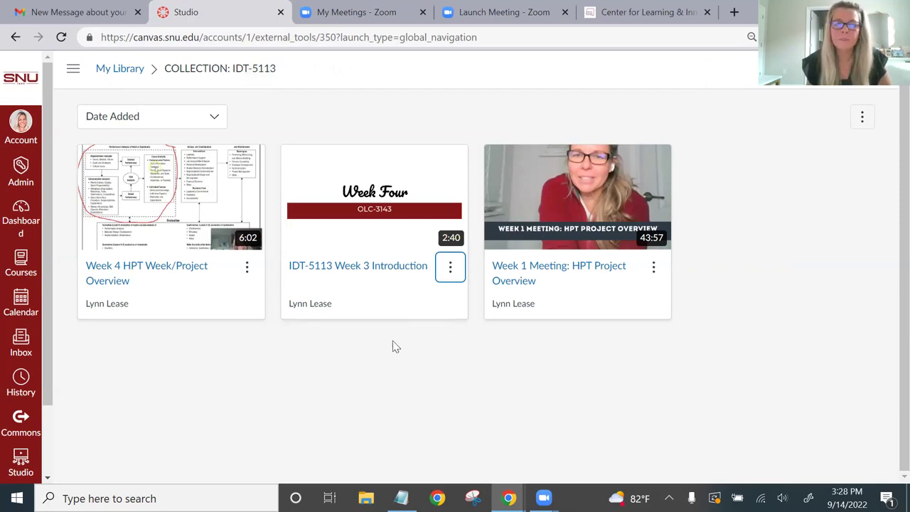
# Step: Replace the "IDT-5113 Week 3 Introduction" thumbnail with the coffee-g8ba60eac5_1280.jpg image from Downloads
pyautogui.click(450, 271)
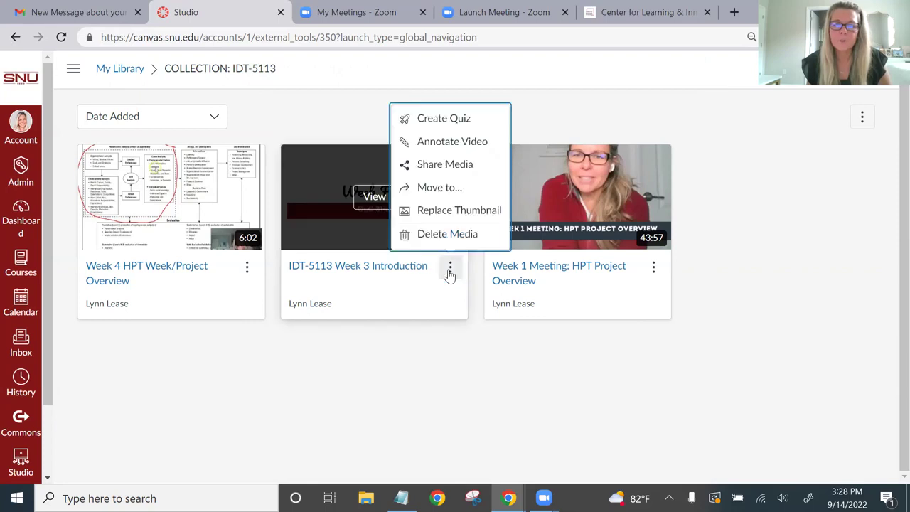
pyautogui.click(448, 210)
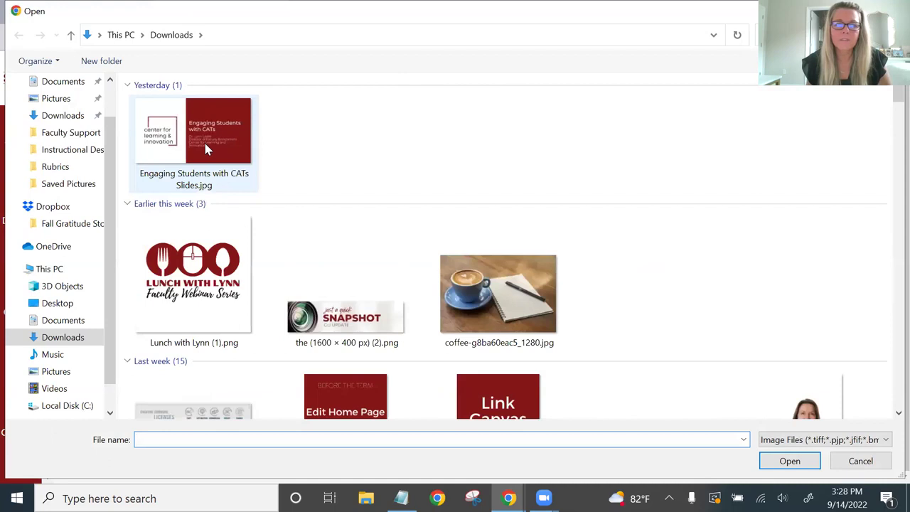
pyautogui.click(498, 293)
pyautogui.click(800, 463)
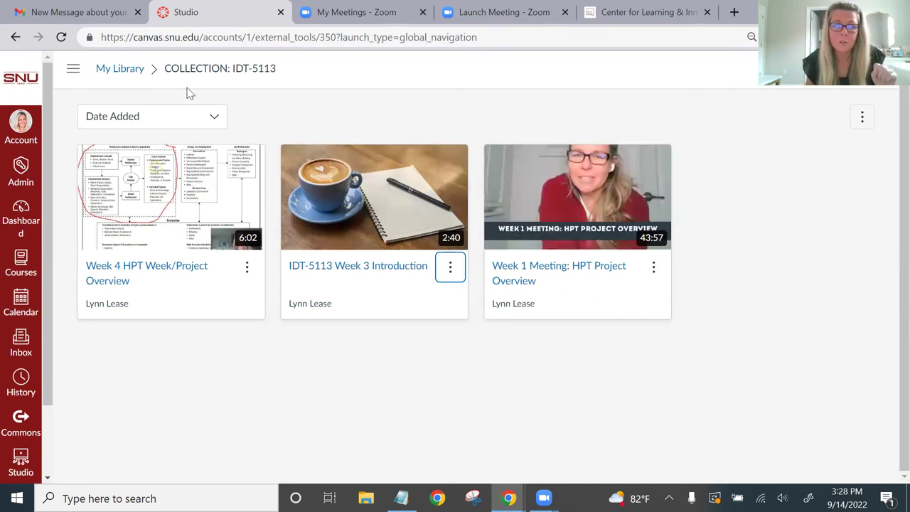
# Step: Return to My Library to look over the collections and reopen "COLLECTION: IDT-5113"
pyautogui.moveTo(535, 256)
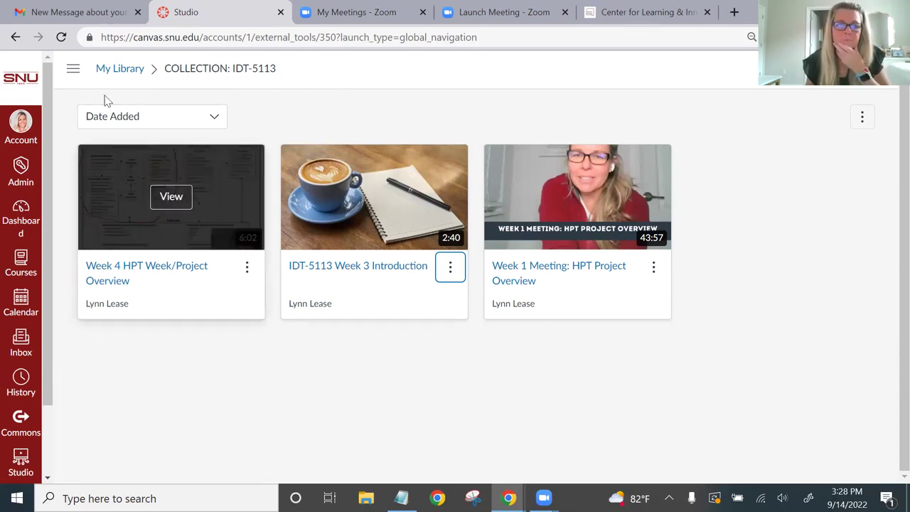
pyautogui.click(119, 71)
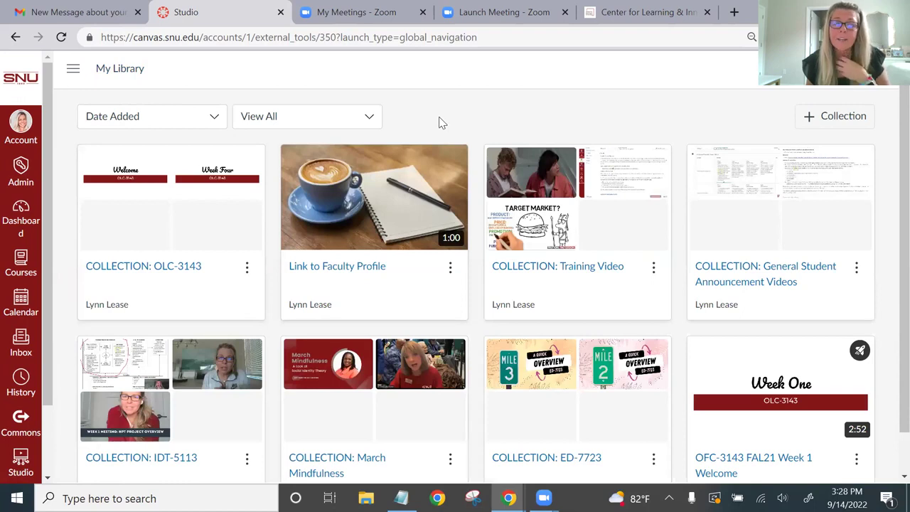
pyautogui.moveTo(226, 375)
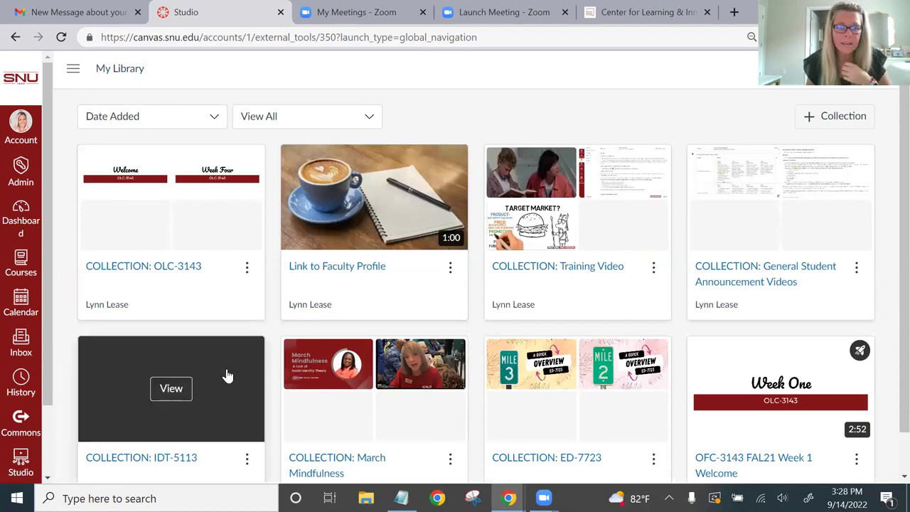
pyautogui.click(172, 389)
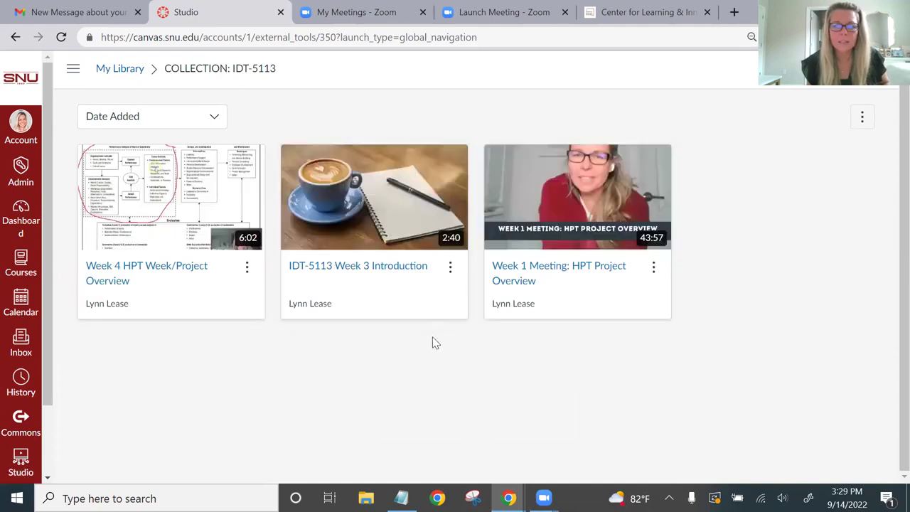
# Step: View the "IDT-5113 Week 3 Introduction" video page and its media options, and return to the IDT-5113 collection
pyautogui.click(371, 199)
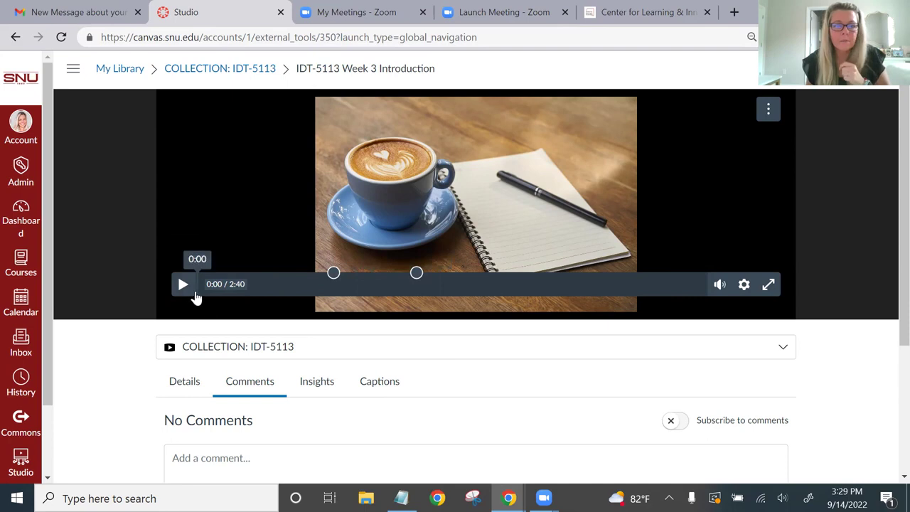
pyautogui.click(768, 110)
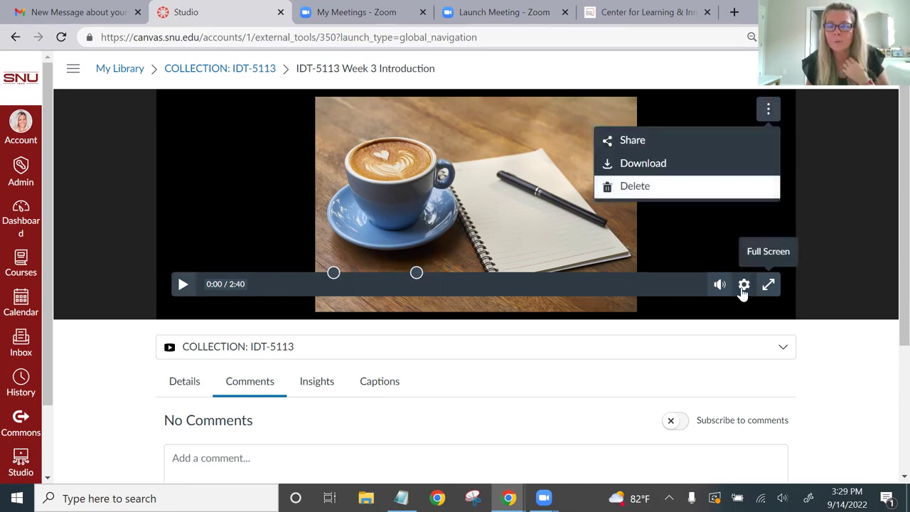
pyautogui.scroll(-1, 500, 386)
pyautogui.scroll(1, 370, 348)
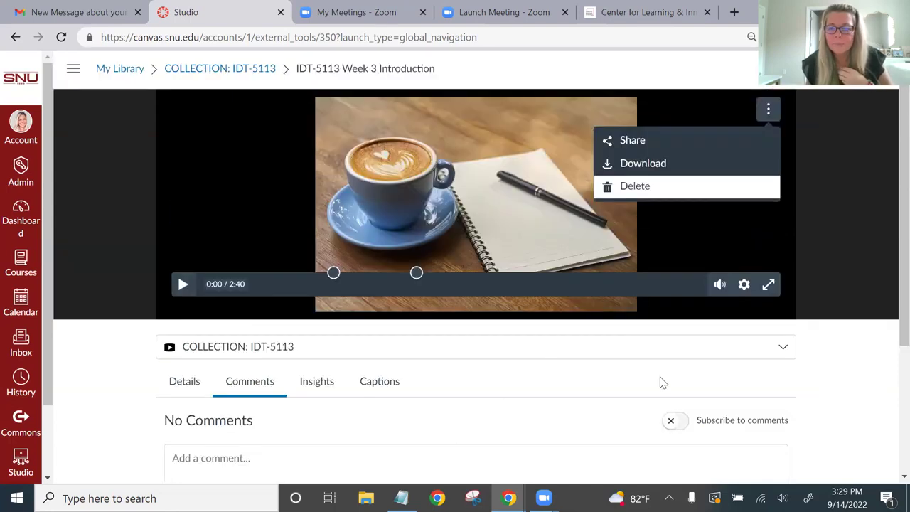
pyautogui.click(200, 70)
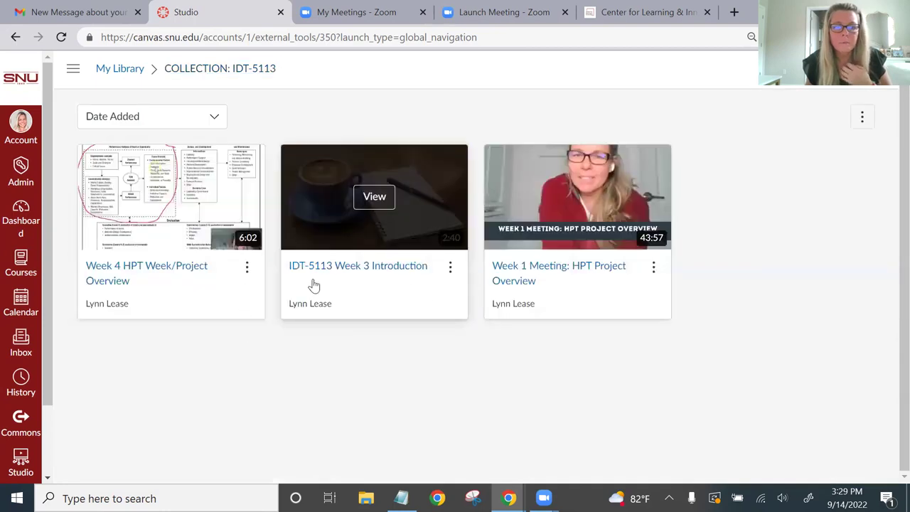
# Step: Open "IDT-5113 Week 3 Introduction" for video annotation and play it muted past its two existing notecards
pyautogui.click(451, 267)
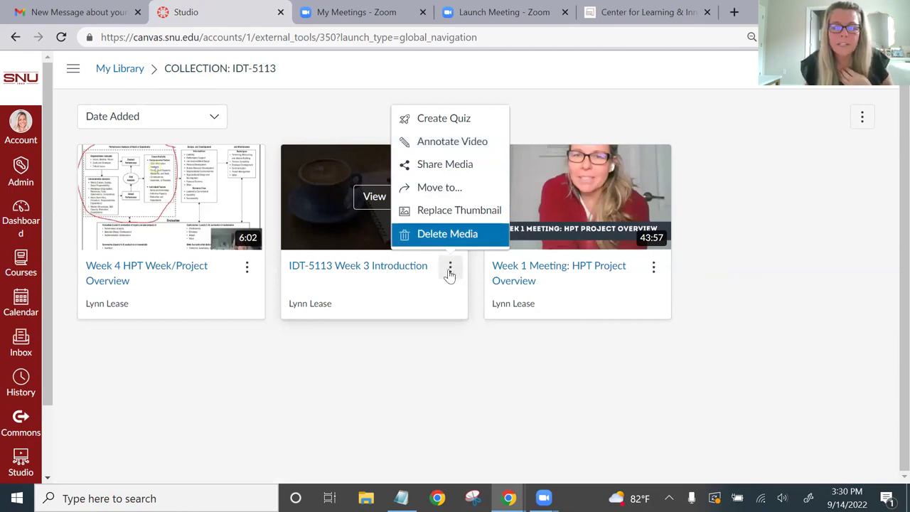
pyautogui.click(457, 142)
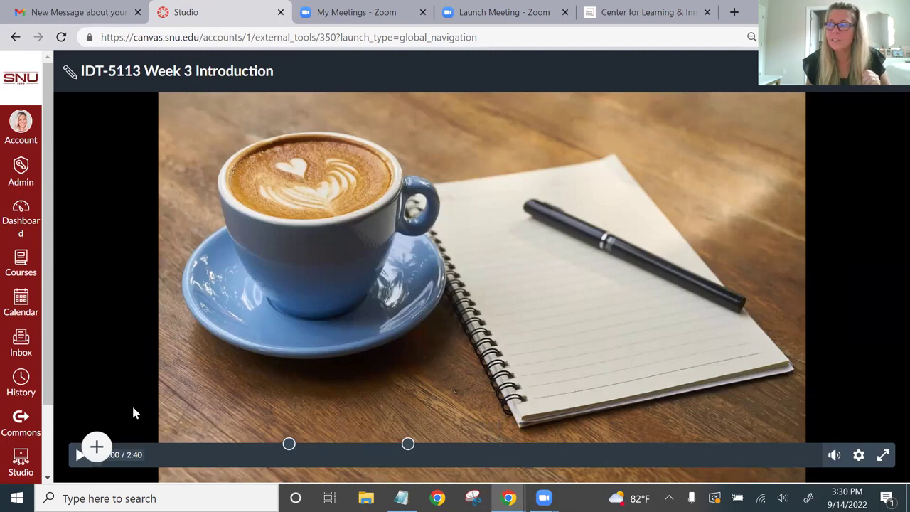
pyautogui.click(313, 412)
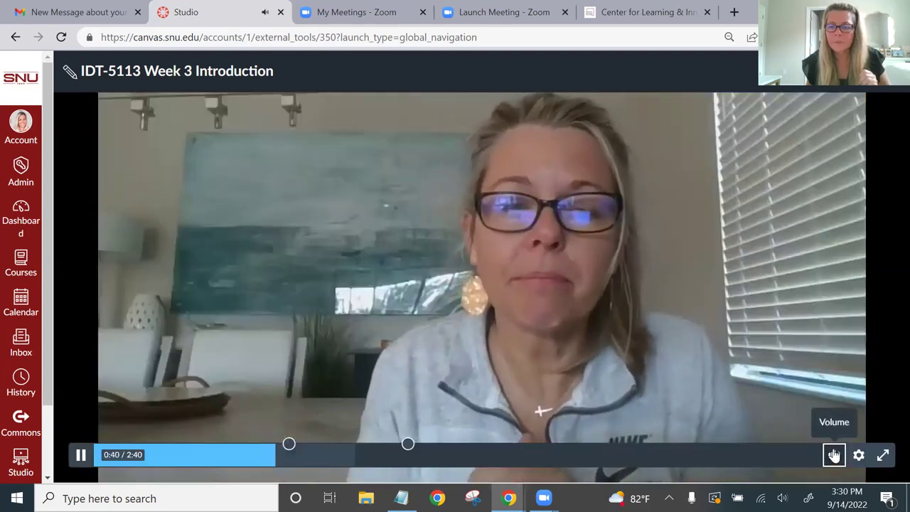
pyautogui.moveTo(834, 456)
pyautogui.click(796, 424)
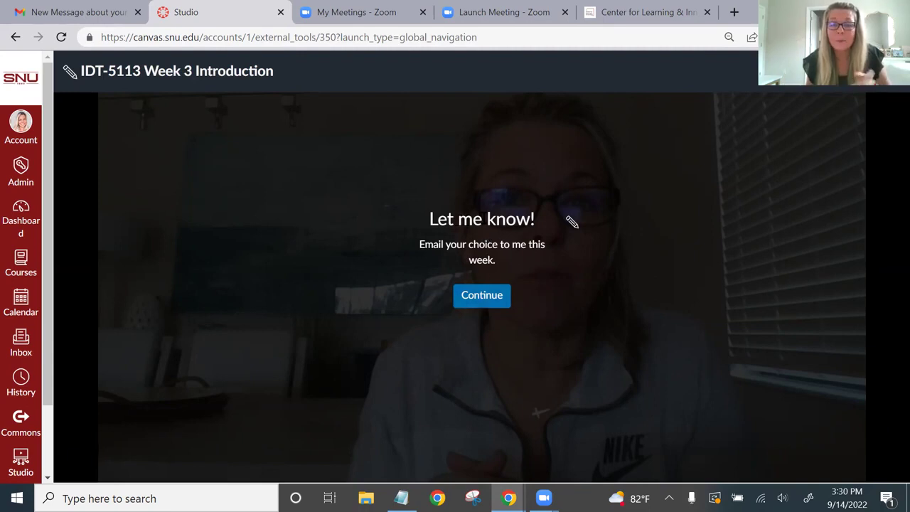
pyautogui.click(482, 296)
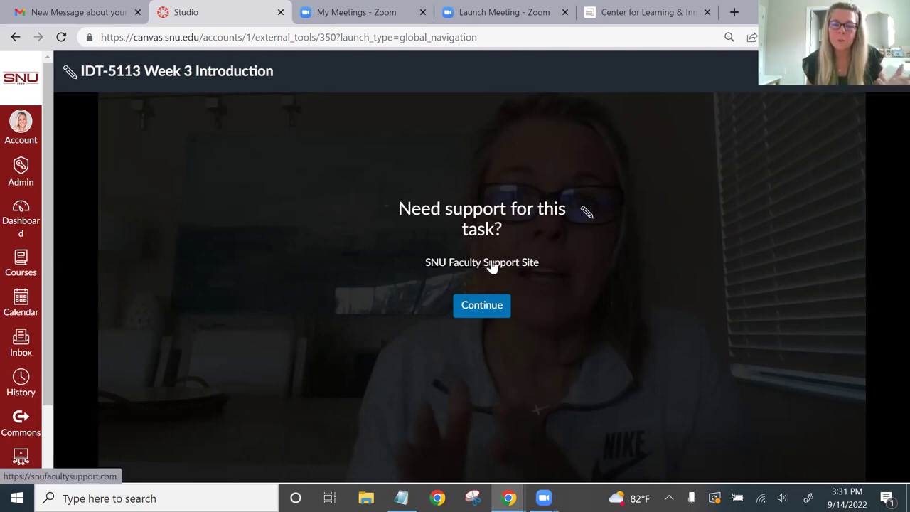
pyautogui.click(481, 312)
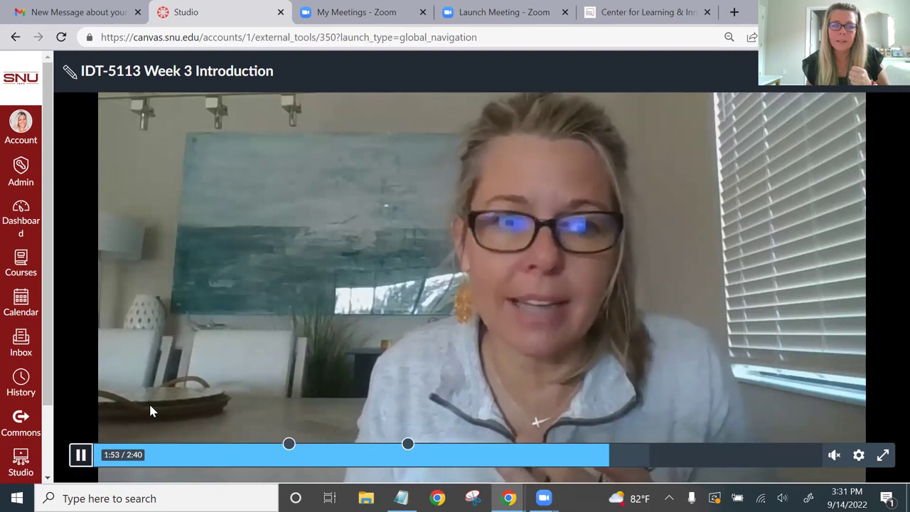
# Step: Add a notecard to the video at 1:53 with the headline "Stop and Reflect"
pyautogui.click(150, 406)
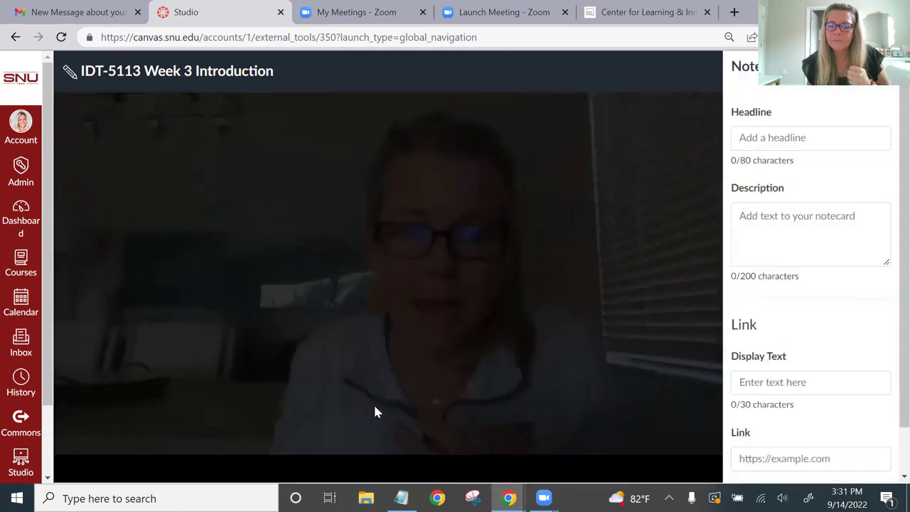
pyautogui.click(757, 137)
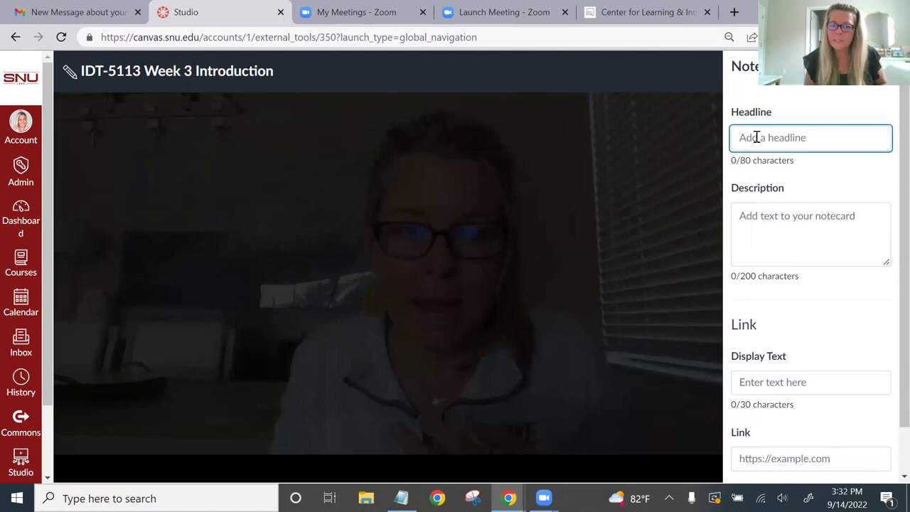
pyautogui.write('Stop a')
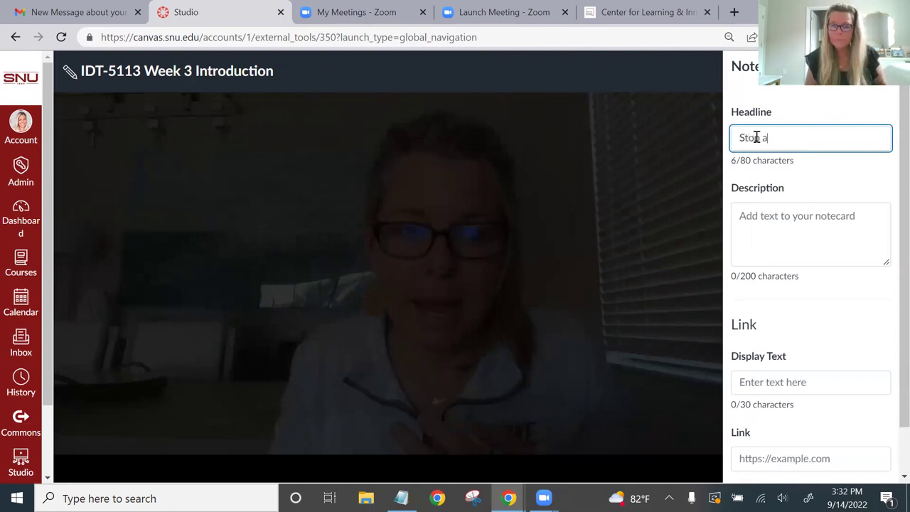
pyautogui.write('nd Reflect')
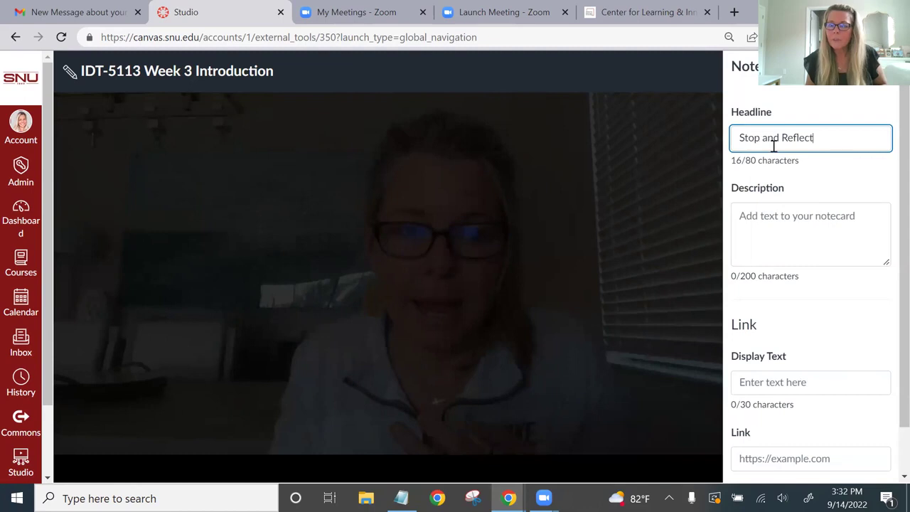
# Step: Set the notecard description to "What would you say your top three customer service strategies would be?" and save it without a link
pyautogui.click(750, 215)
pyautogui.write('W')
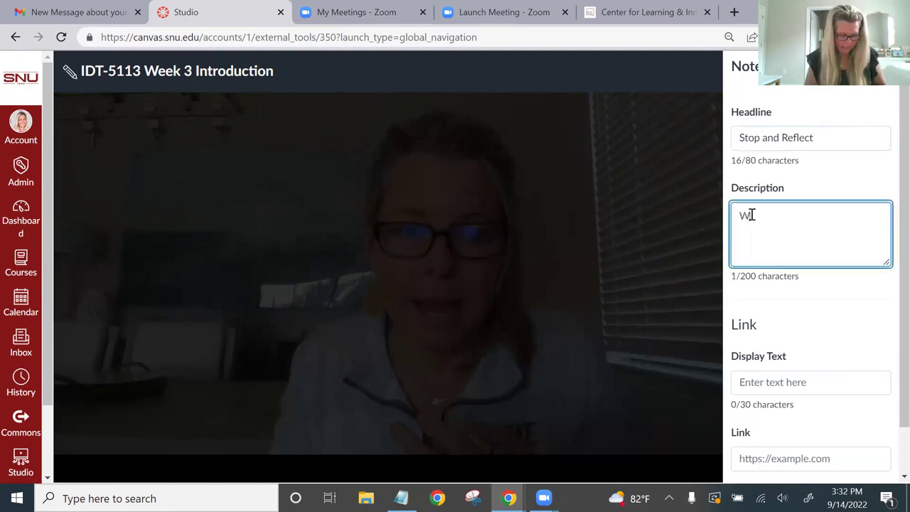
pyautogui.write('hat would you say you')
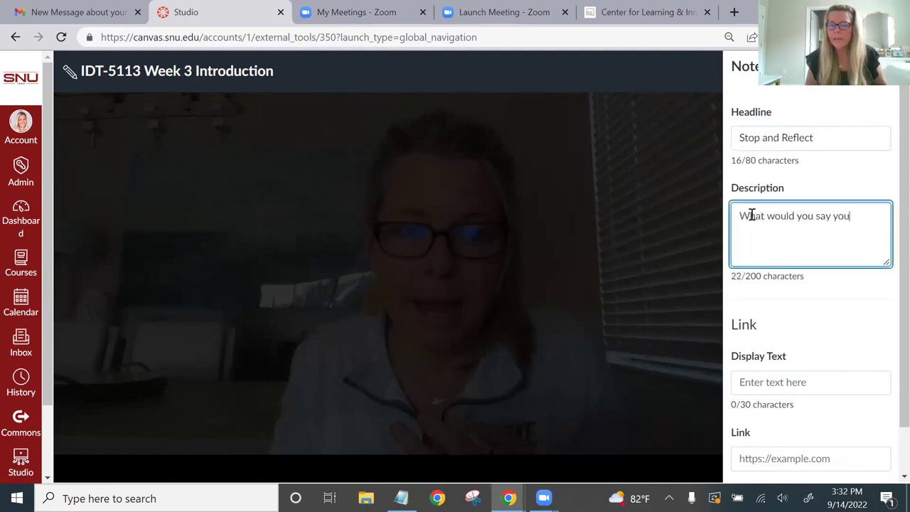
pyautogui.write('r top three ')
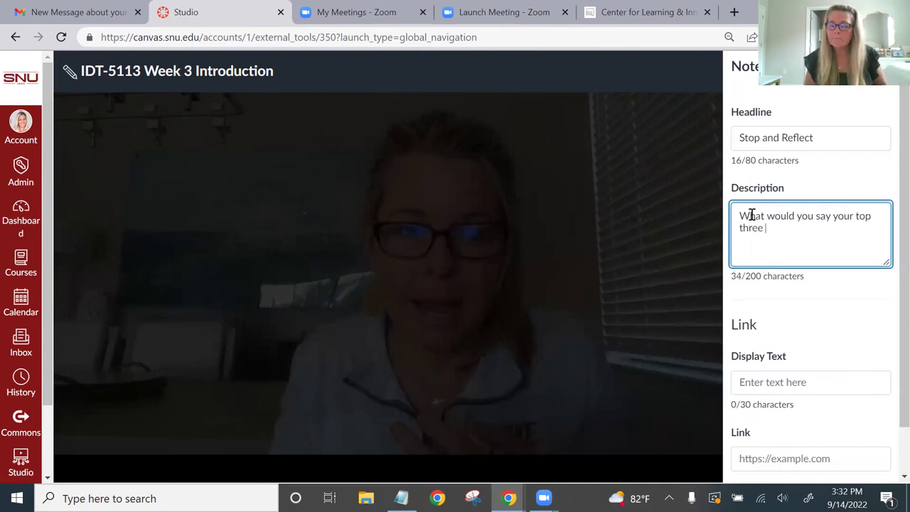
pyautogui.write('customer service strategies would be?')
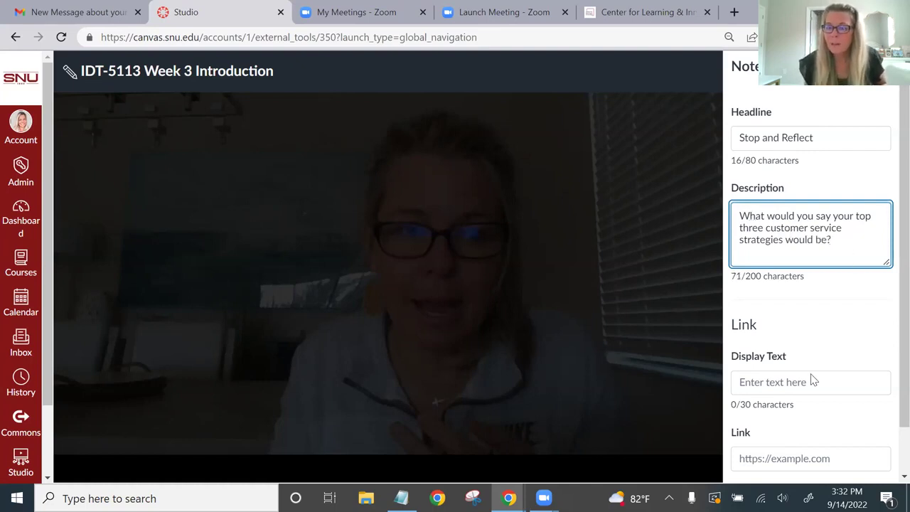
pyautogui.scroll(-1, 810, 373)
pyautogui.click(784, 332)
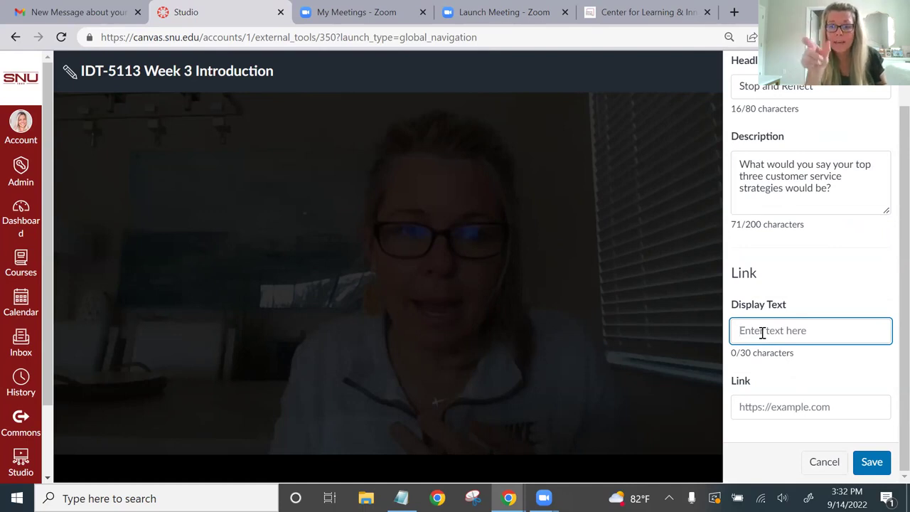
pyautogui.click(765, 404)
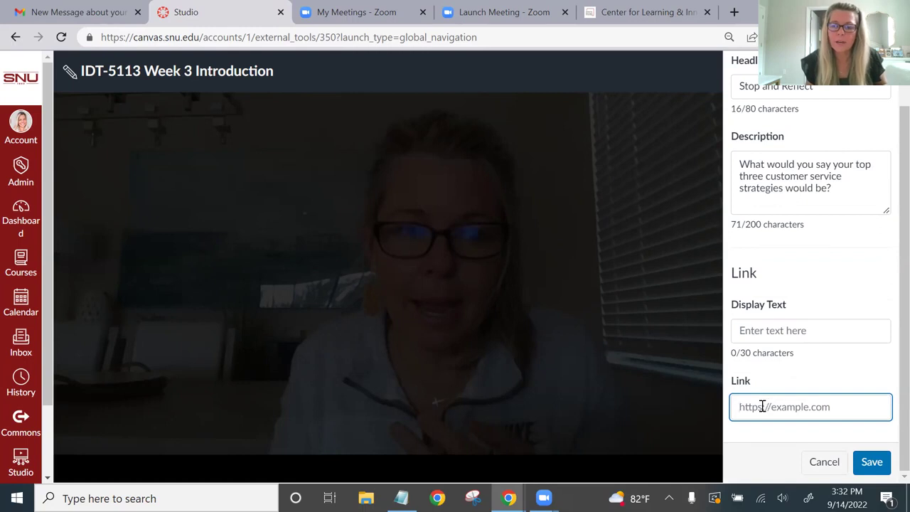
pyautogui.click(873, 463)
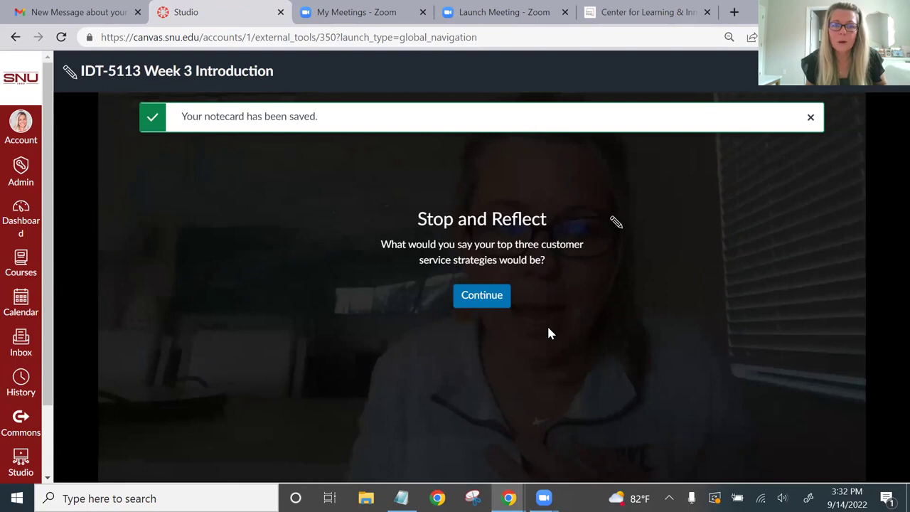
# Step: Preview the "Stop and Reflect" notecard by replaying the video around it, and go back to the IDT-5113 collection
pyautogui.click(501, 297)
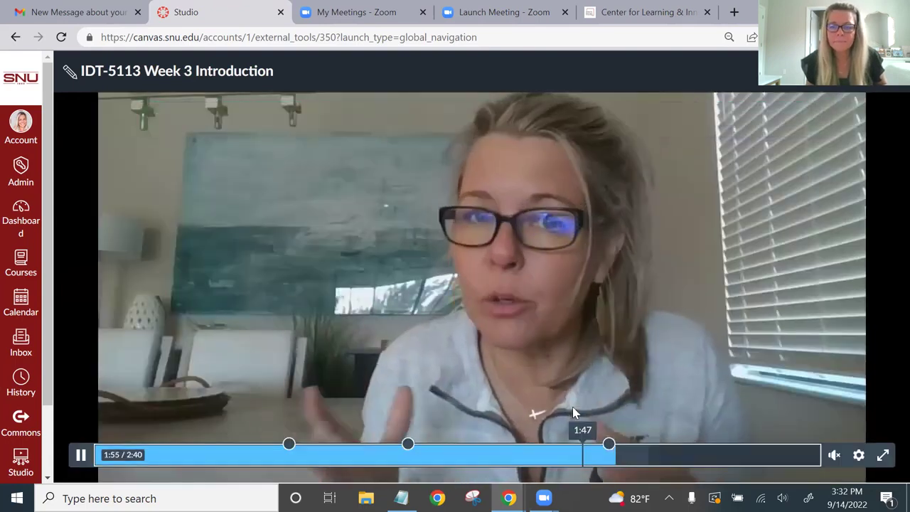
pyautogui.press('Left')
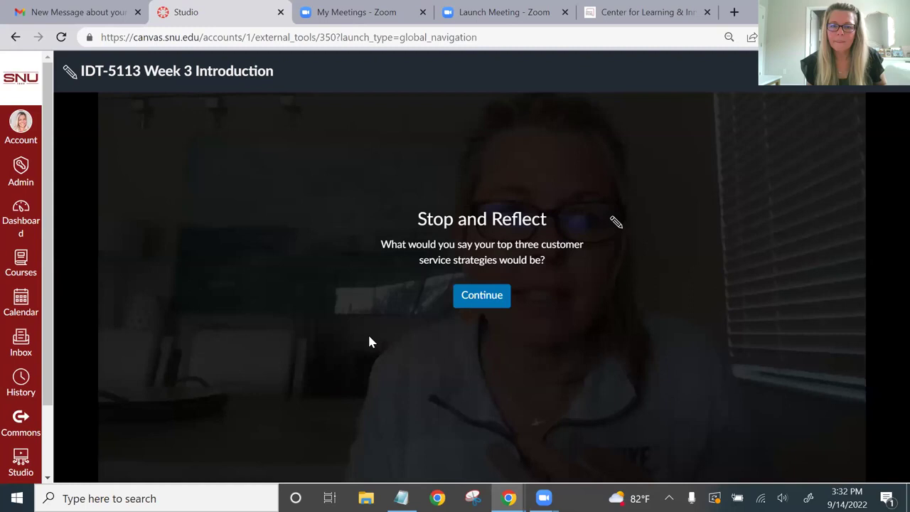
pyautogui.click(487, 303)
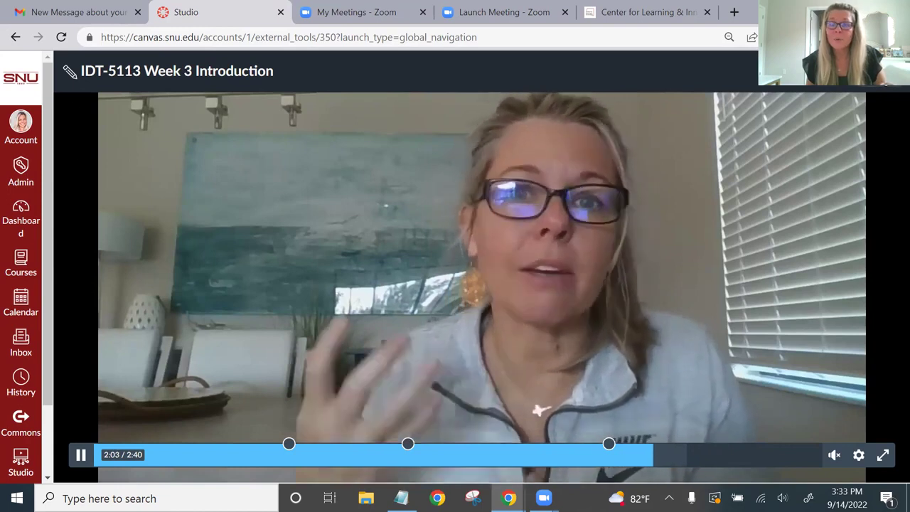
pyautogui.hotkey('alt', 'Left')
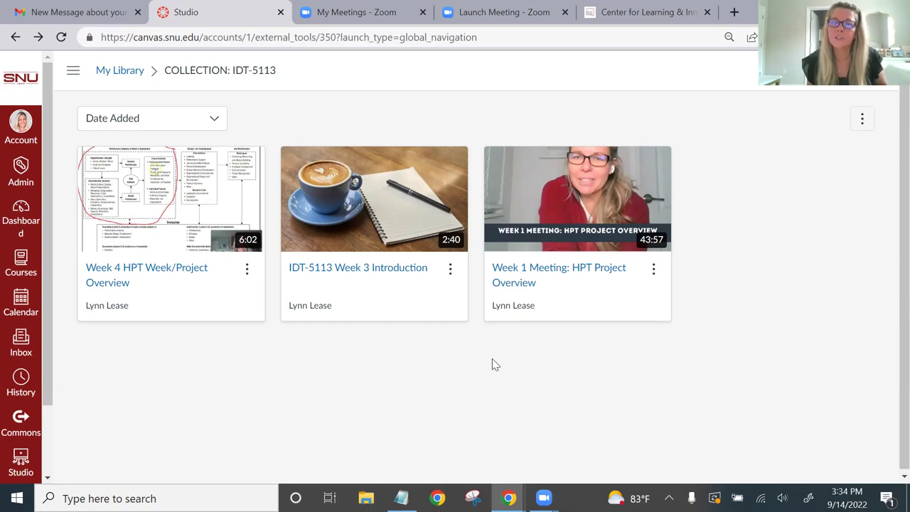
# Step: Return to My Library and launch a screen capture with Screen Recorder Launcher v2.0, dismissing the download dialog
pyautogui.click(133, 75)
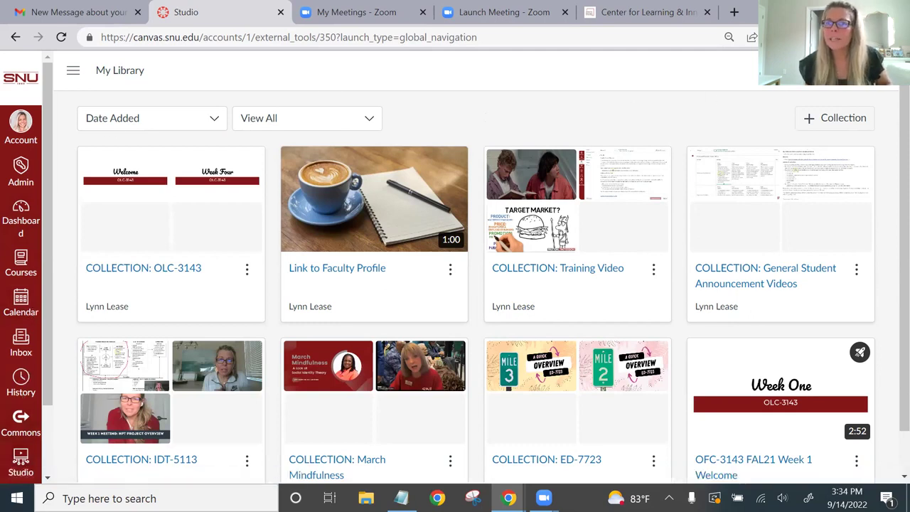
pyautogui.click(802, 70)
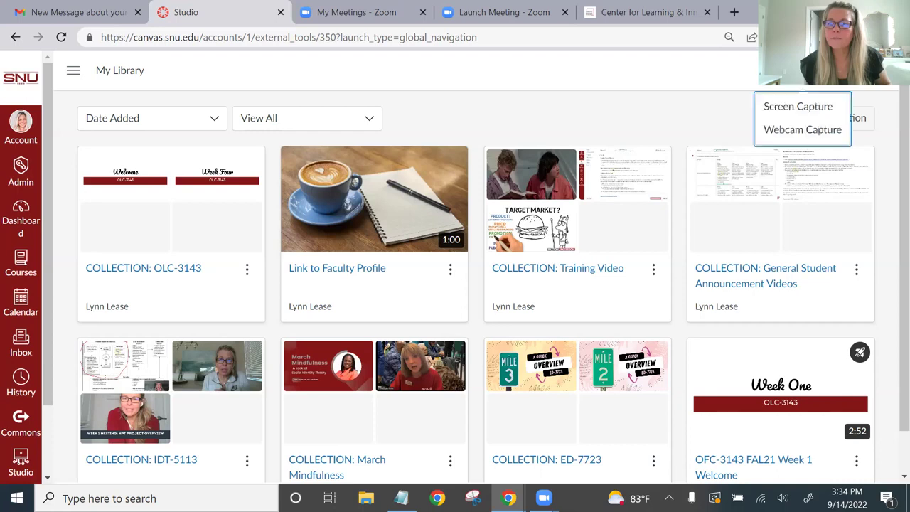
pyautogui.click(790, 114)
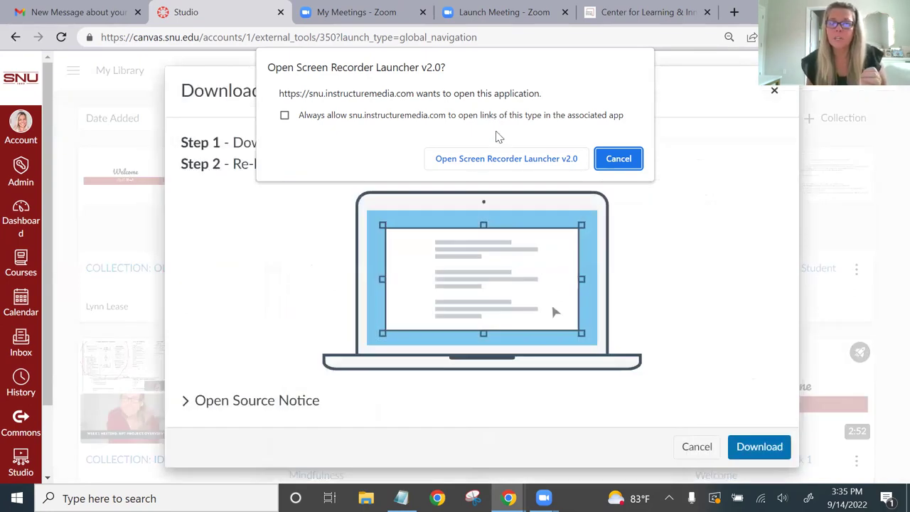
pyautogui.click(502, 161)
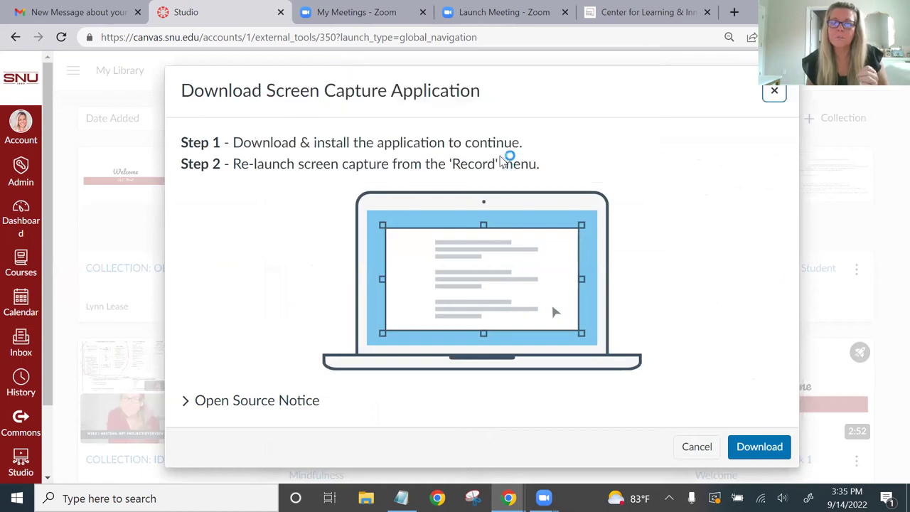
pyautogui.click(774, 93)
pyautogui.click(802, 71)
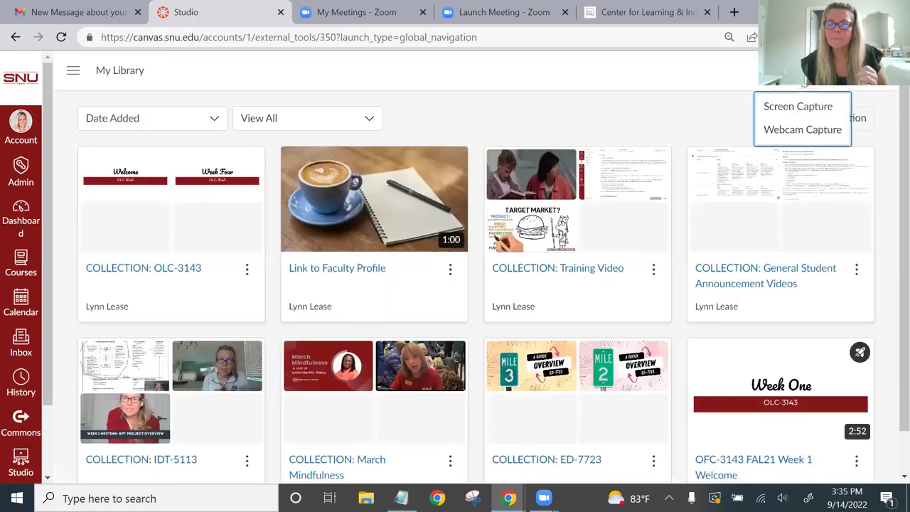
pyautogui.click(806, 113)
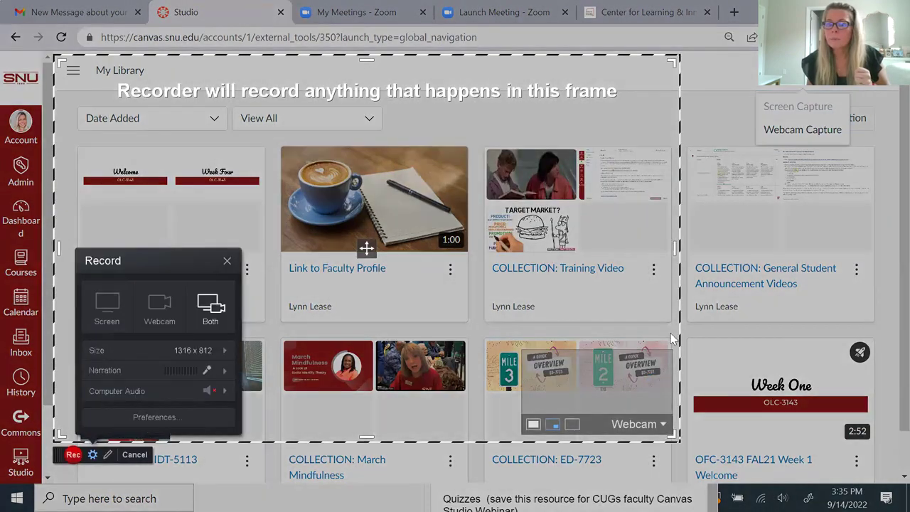
# Step: Enlarge the recording frame over the library page to 1758 x 880 and set the recorder to capture both screen and webcam
pyautogui.moveTo(675, 440); pyautogui.dragTo(887, 469)
pyautogui.moveTo(56, 57); pyautogui.dragTo(62, 30)
pyautogui.moveTo(15, 60); pyautogui.dragTo(61, 37)
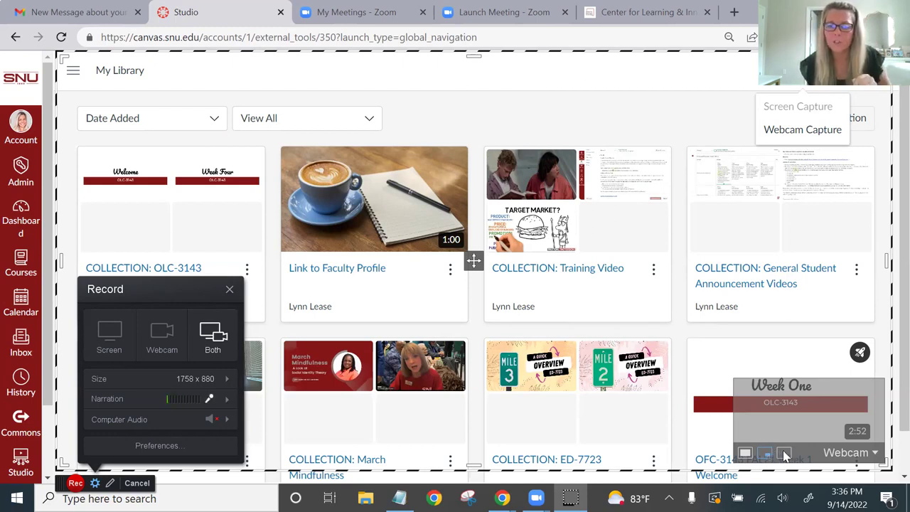
pyautogui.click(112, 339)
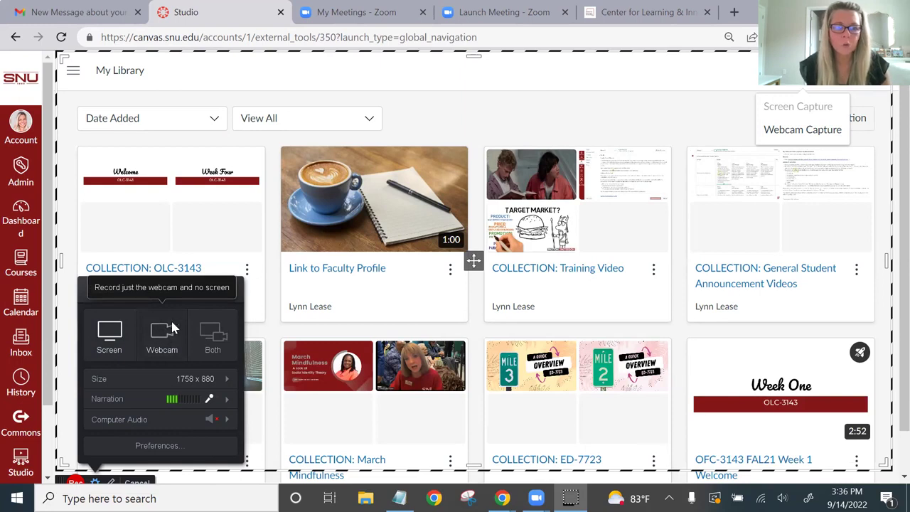
pyautogui.click(218, 337)
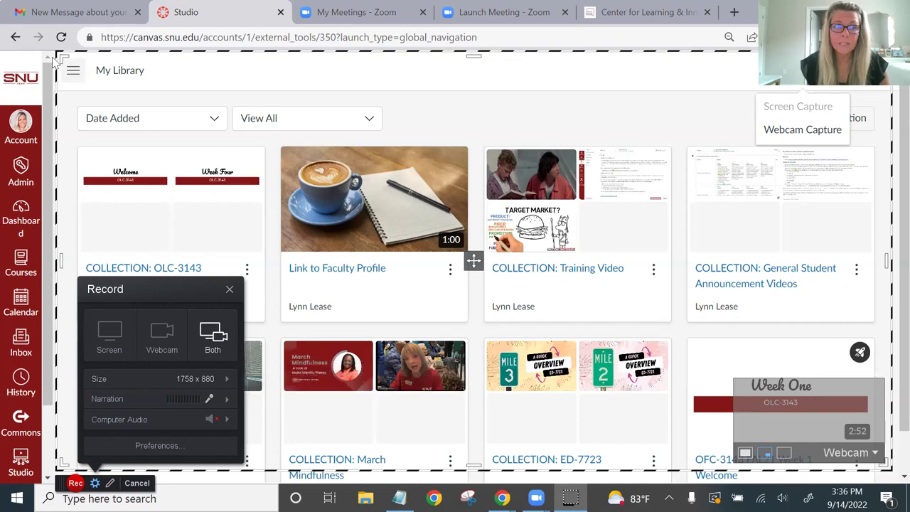
# Step: Extend the recording frame's upper-left corner to 1804 x 910 and check the options for recording computer sounds
pyautogui.moveTo(39, 37); pyautogui.dragTo(40, 40)
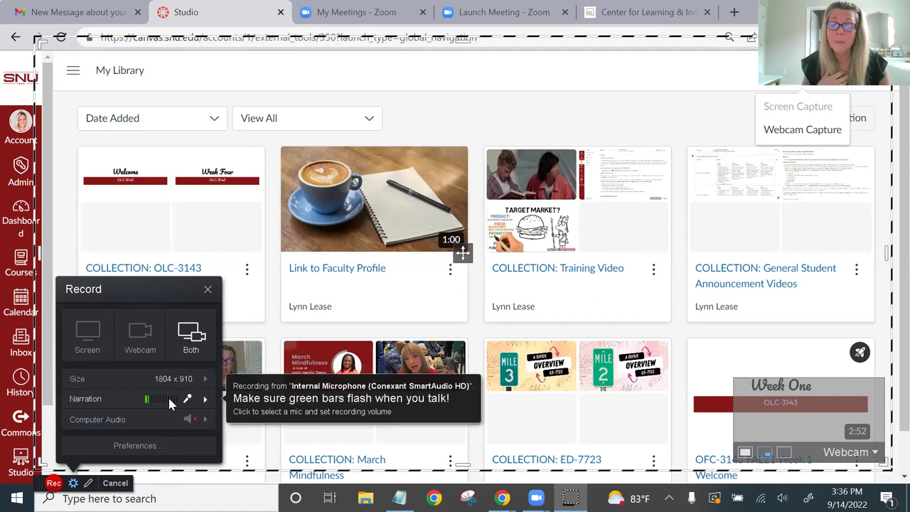
pyautogui.click(205, 420)
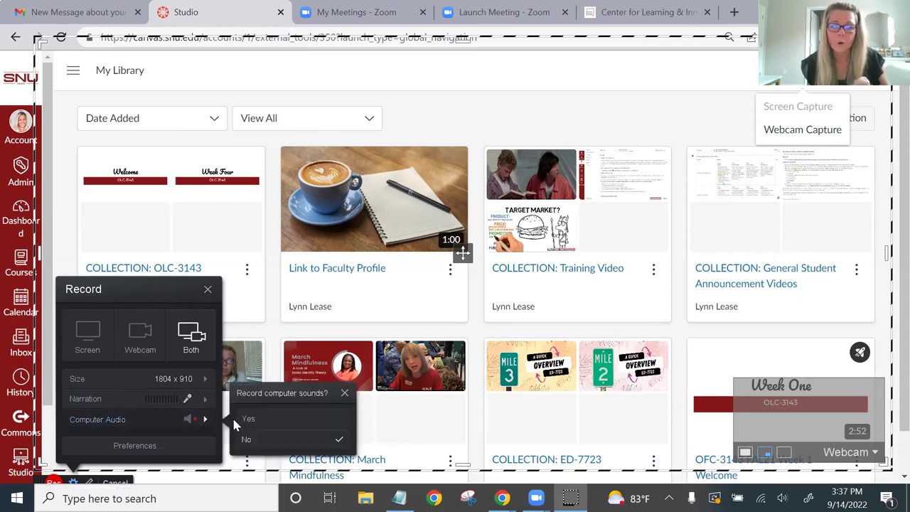
pyautogui.click(204, 422)
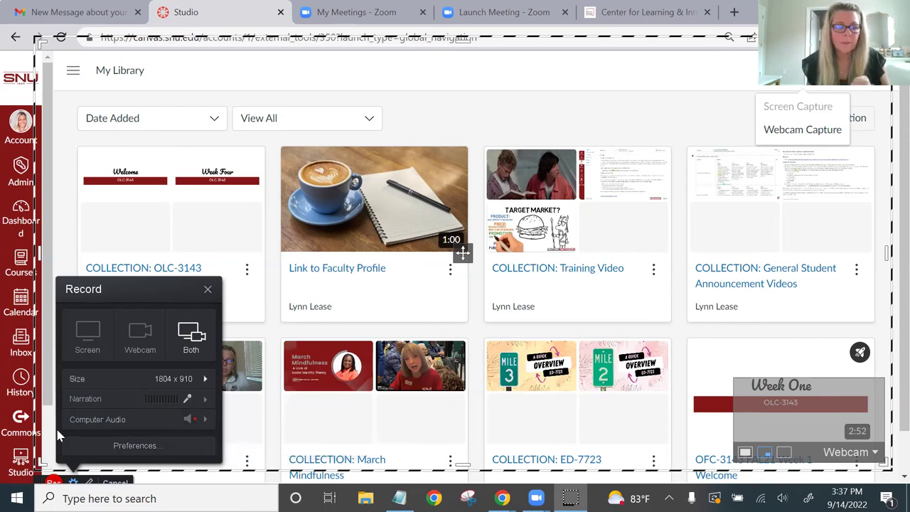
# Step: Shrink the recording frame to 1778 x 840 and start recording
pyautogui.moveTo(38, 469); pyautogui.dragTo(44, 447)
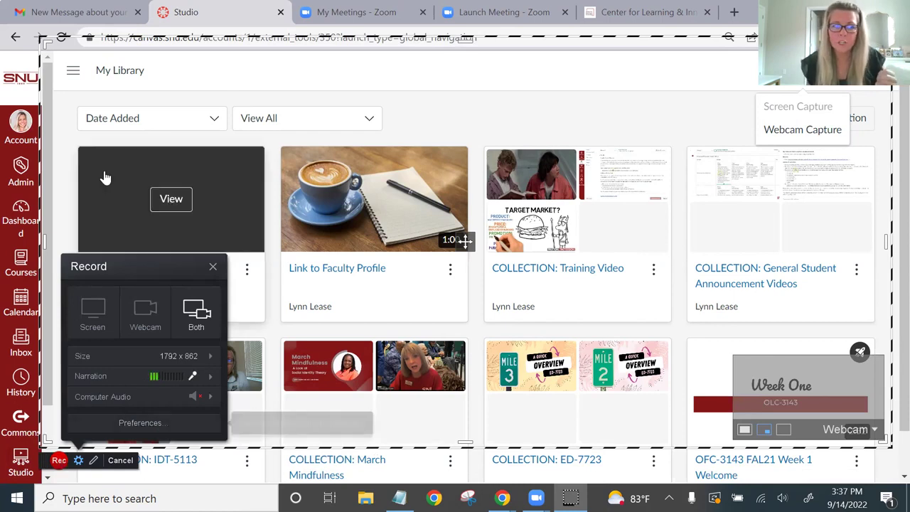
pyautogui.moveTo(41, 42); pyautogui.dragTo(50, 55)
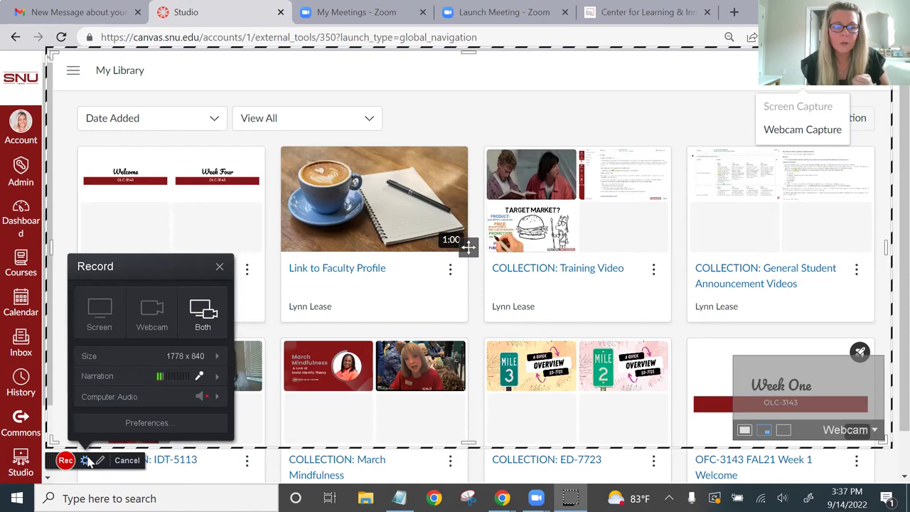
pyautogui.click(65, 460)
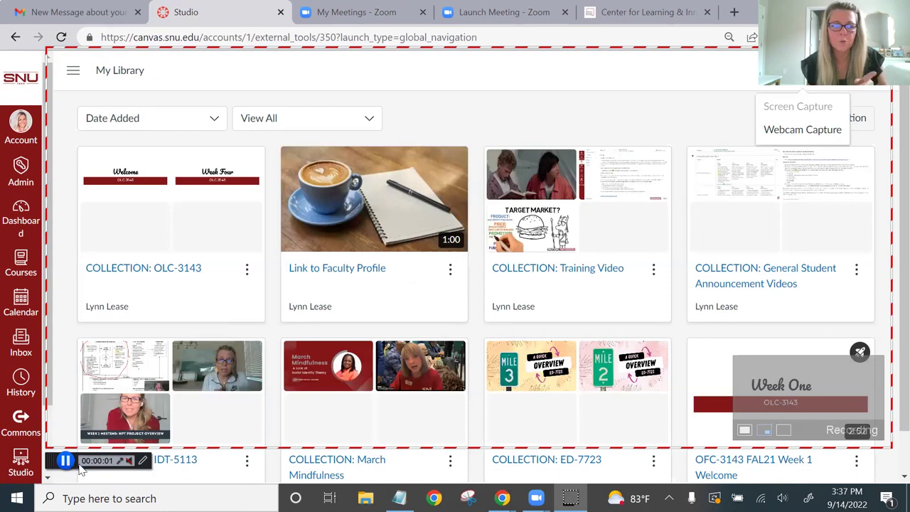
# Step: Circle the first thumbnail of the Training Video collection freehand in red during the recording, and erase the drawing
pyautogui.click(144, 461)
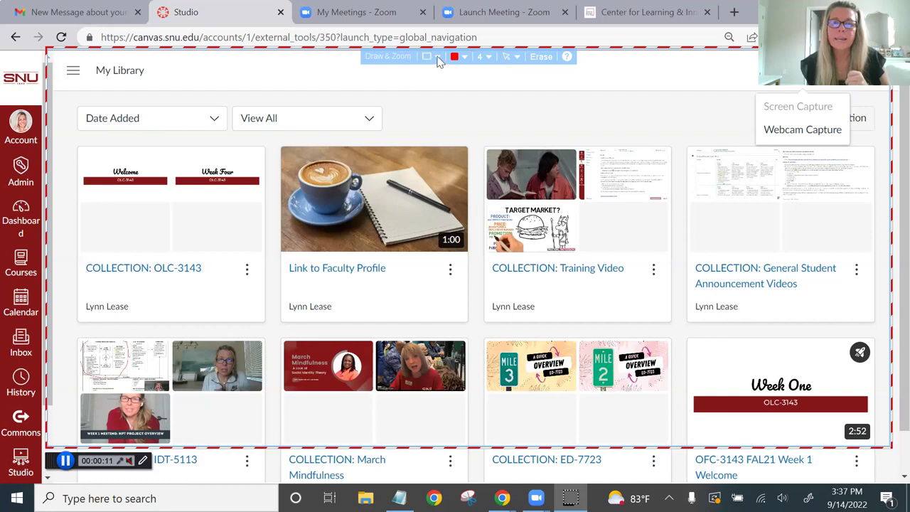
pyautogui.click(437, 57)
pyautogui.click(426, 89)
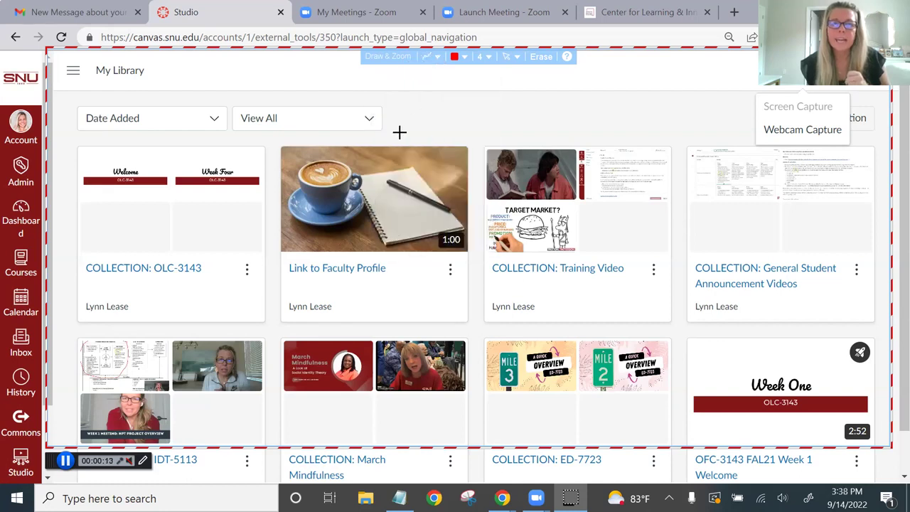
pyautogui.click(576, 141)
pyautogui.moveTo(511, 142)
pyautogui.mouseDown()
pyautogui.moveTo(484, 189)
pyautogui.moveTo(569, 195)
pyautogui.moveTo(583, 153)
pyautogui.moveTo(574, 141)
pyautogui.mouseUp()
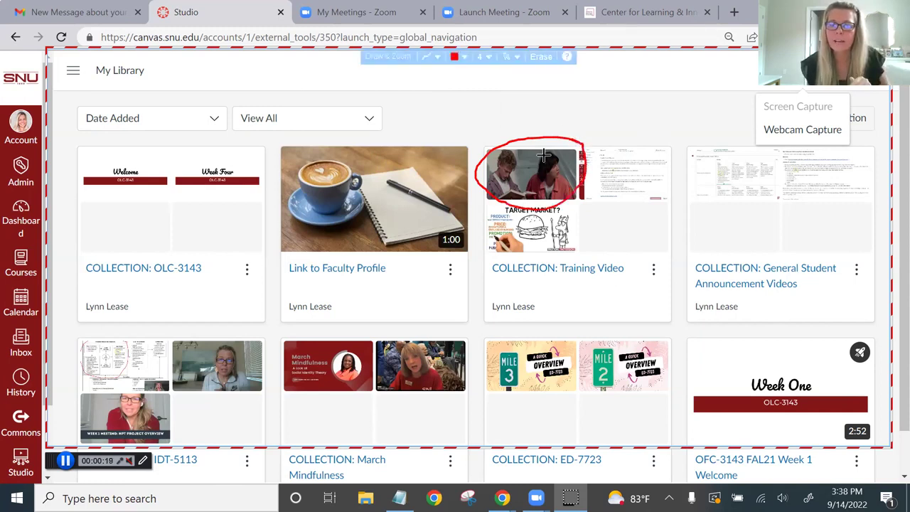
pyautogui.click(540, 57)
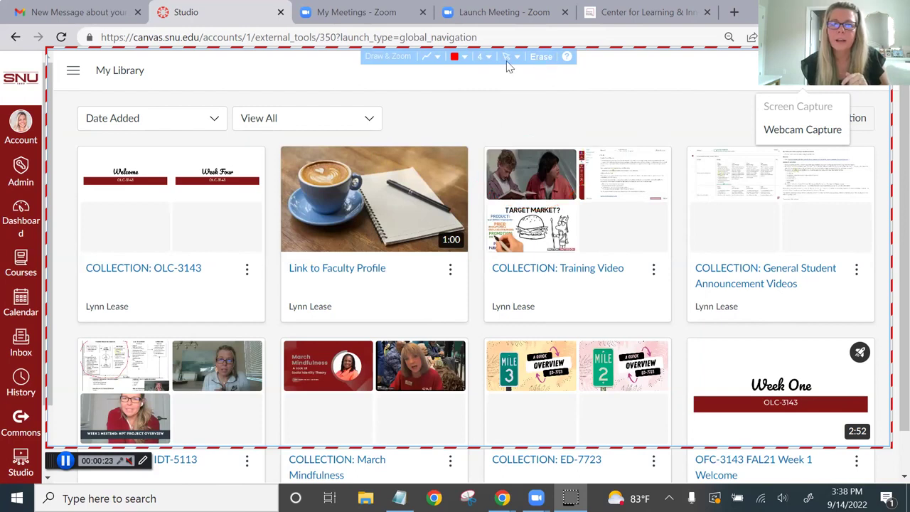
# Step: Draw a red arrow pointing at the coffee cup on the Link to Faculty Profile thumbnail, and erase it
pyautogui.click(438, 61)
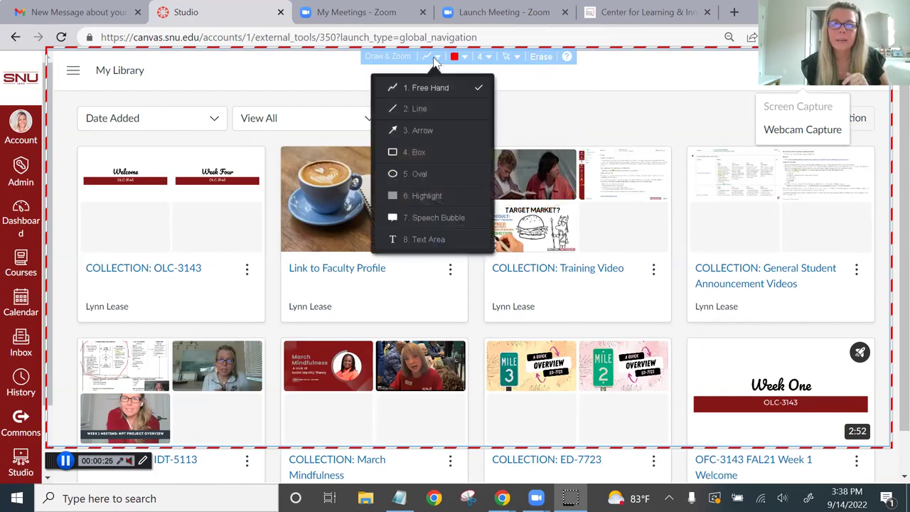
pyautogui.click(421, 128)
pyautogui.moveTo(241, 298); pyautogui.dragTo(327, 187)
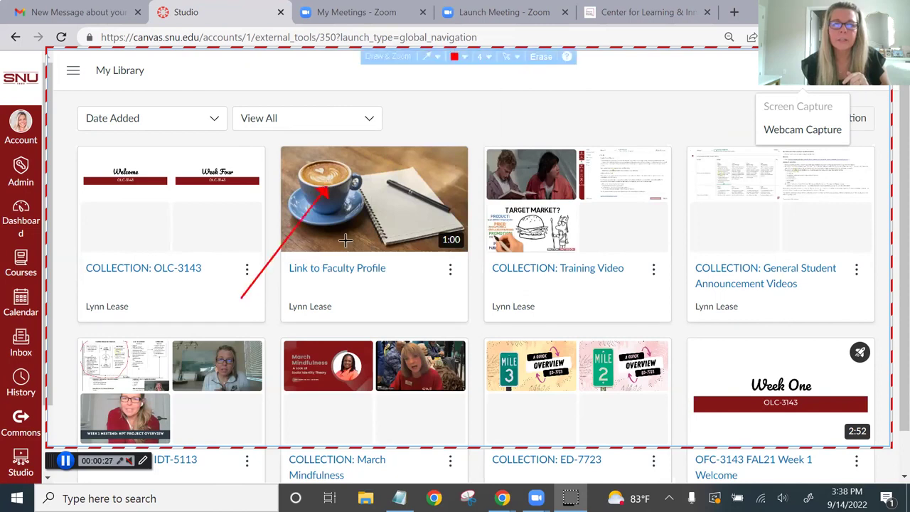
pyautogui.click(541, 60)
# Step: Draw a red box around the Date Added sort control, and erase it
pyautogui.click(432, 59)
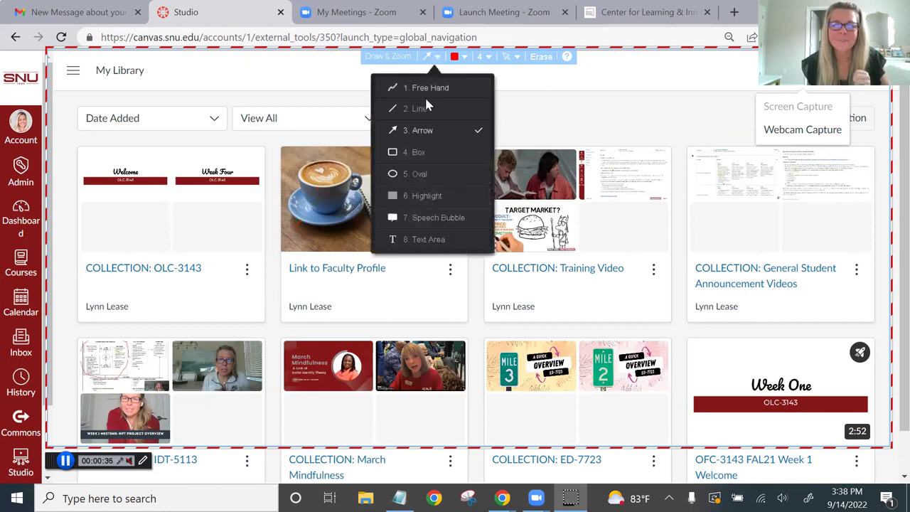
pyautogui.click(418, 147)
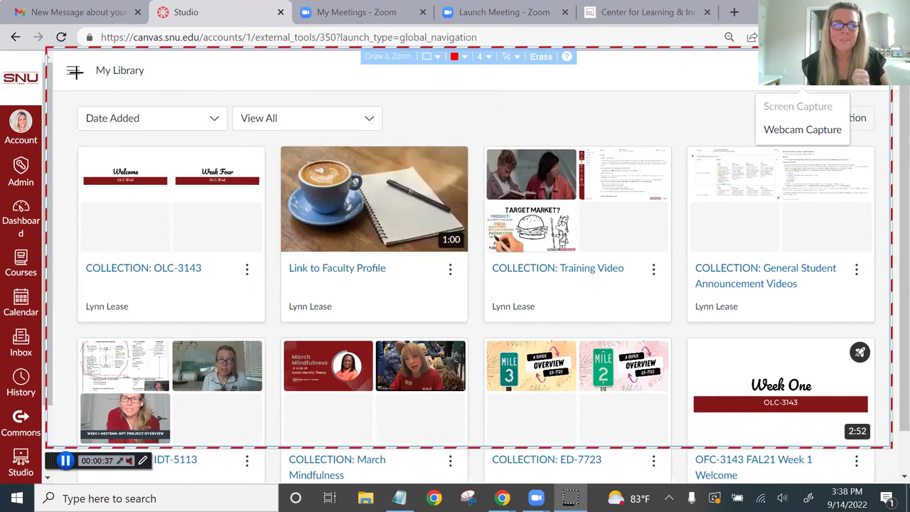
pyautogui.moveTo(74, 98)
pyautogui.mouseDown()
pyautogui.moveTo(184, 143)
pyautogui.moveTo(235, 140)
pyautogui.mouseUp()
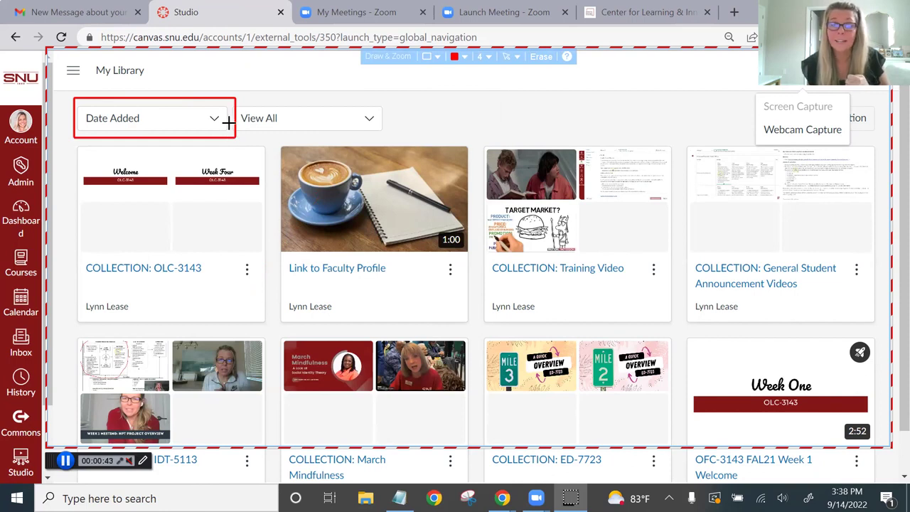
pyautogui.click(541, 57)
# Step: Circle the Training Video thumbnail freehand, draw a box over the Link to Faculty Profile card, and erase both drawings together
pyautogui.click(435, 57)
pyautogui.click(426, 87)
pyautogui.moveTo(514, 130)
pyautogui.mouseDown()
pyautogui.moveTo(516, 202)
pyautogui.moveTo(581, 152)
pyautogui.mouseUp()
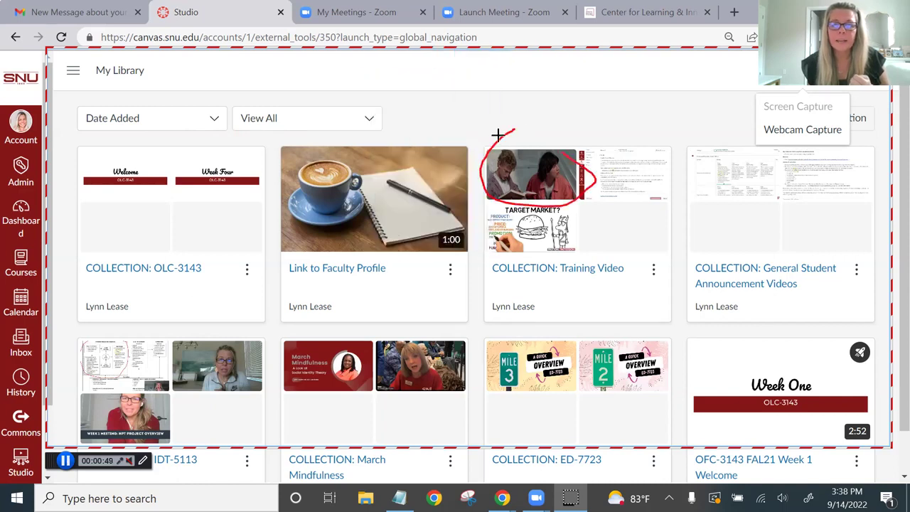
pyautogui.click(429, 56)
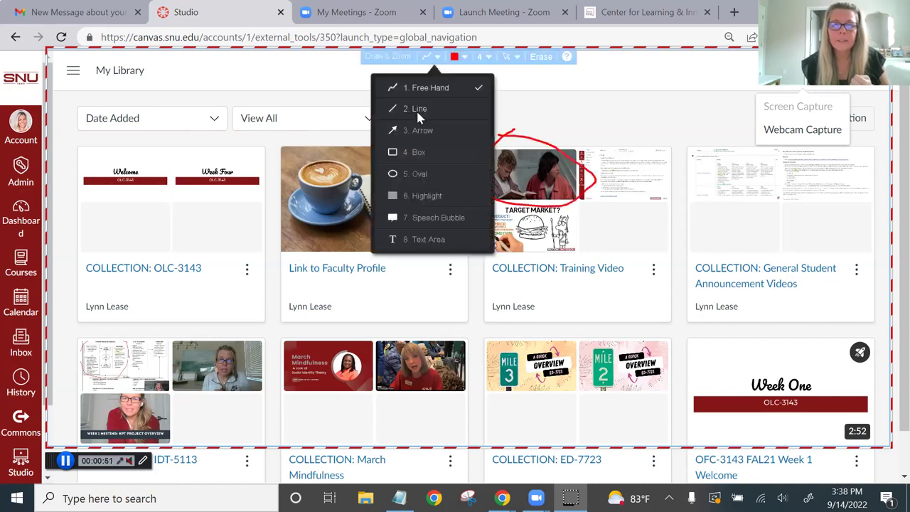
pyautogui.click(419, 151)
pyautogui.moveTo(291, 149); pyautogui.dragTo(490, 278)
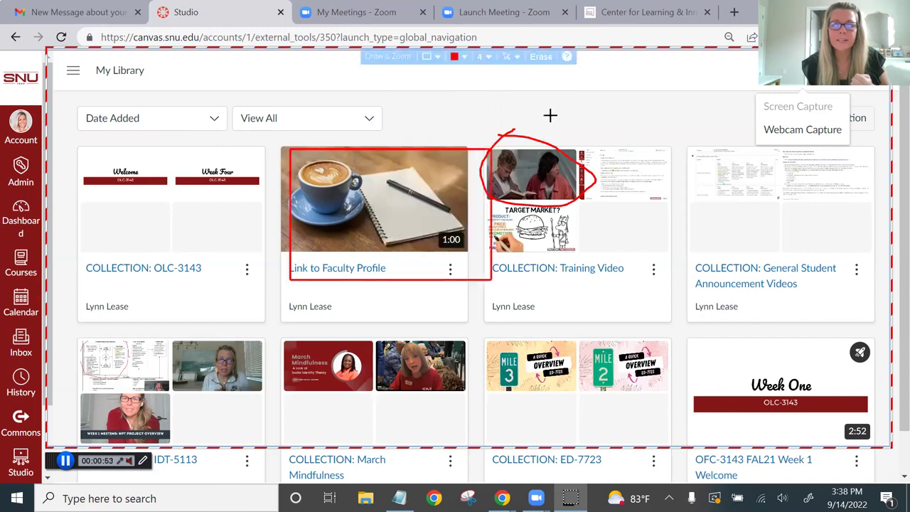
pyautogui.click(540, 57)
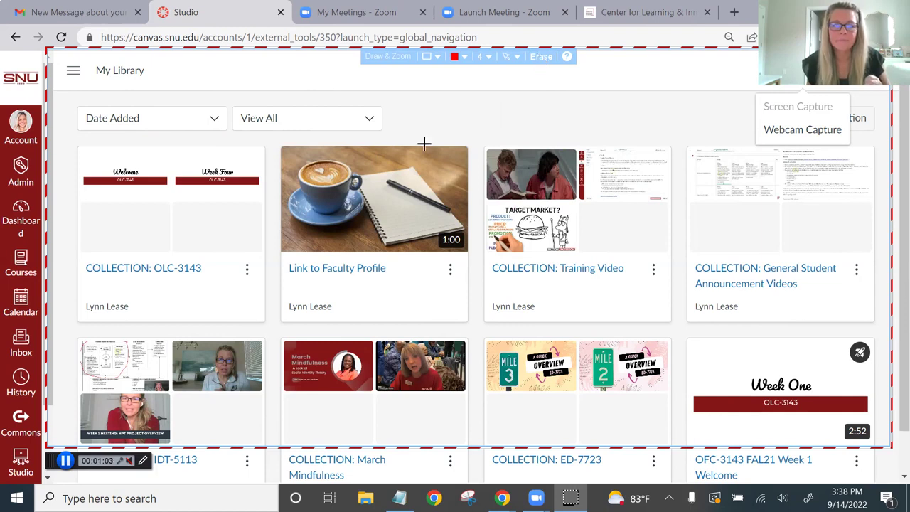
# Step: Pause and finish the recording, and place the cursor in the title field of its upload form
pyautogui.click(64, 460)
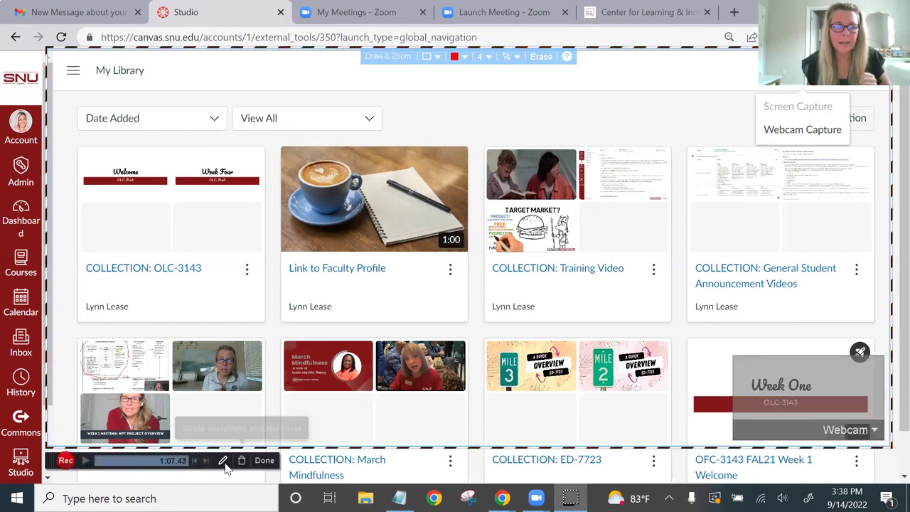
pyautogui.click(264, 460)
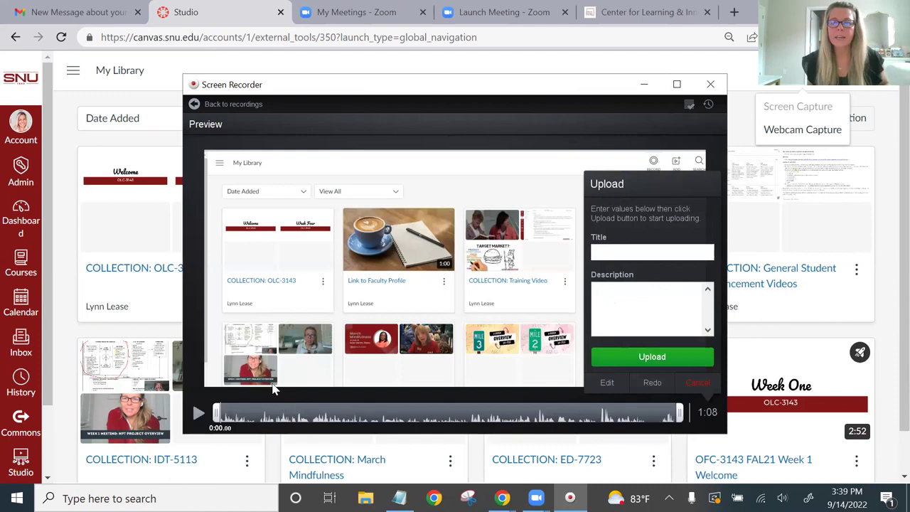
pyautogui.click(629, 250)
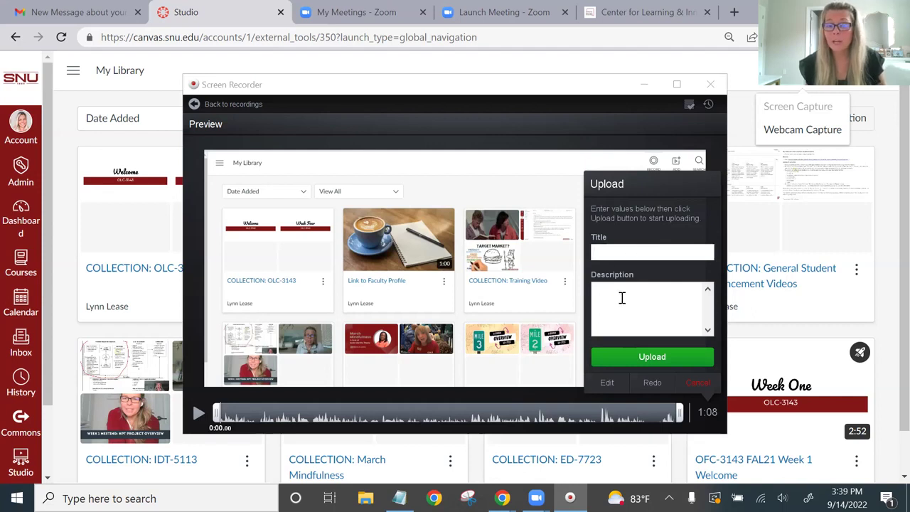
# Step: Trim the recording to start at 0:02.64 and shorten its end so that the published section lasts 1:03
pyautogui.click(220, 416)
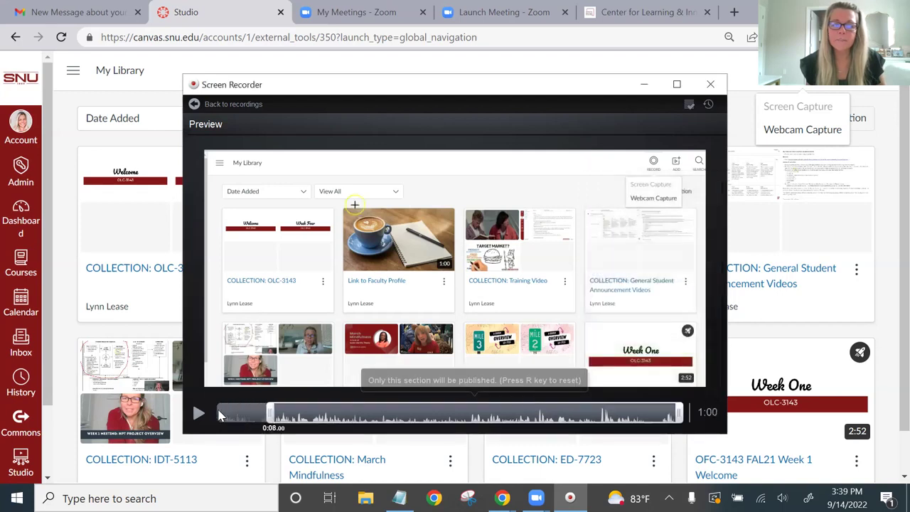
pyautogui.click(221, 416)
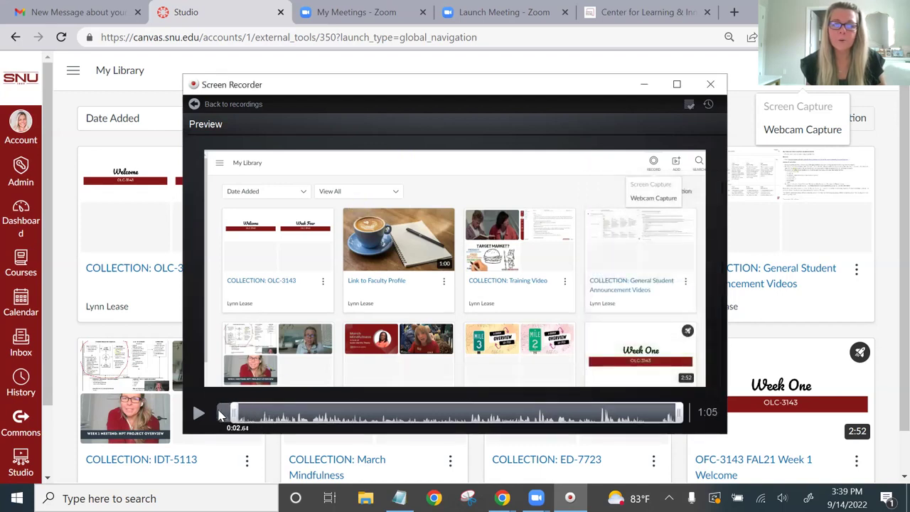
pyautogui.moveTo(674, 412); pyautogui.dragTo(636, 412)
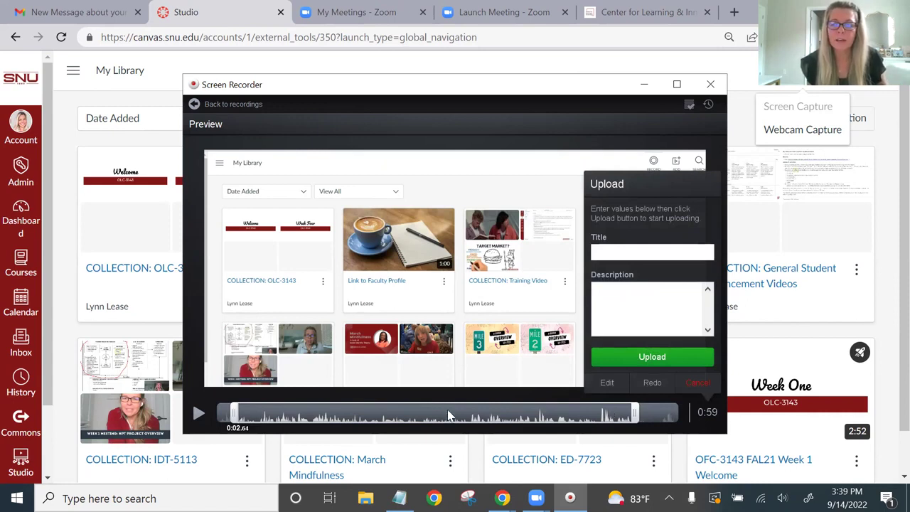
pyautogui.moveTo(634, 414); pyautogui.dragTo(654, 414)
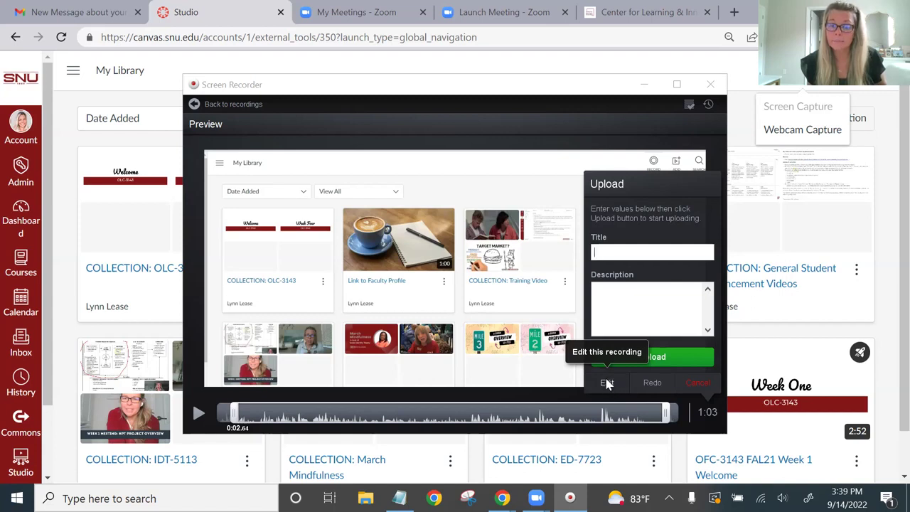
# Step: Open the recording in the editor, enlarge the window, and examine the Insert, Hide, Overlay and Speed tools and the Cursor, Webcam and Narration options
pyautogui.click(606, 383)
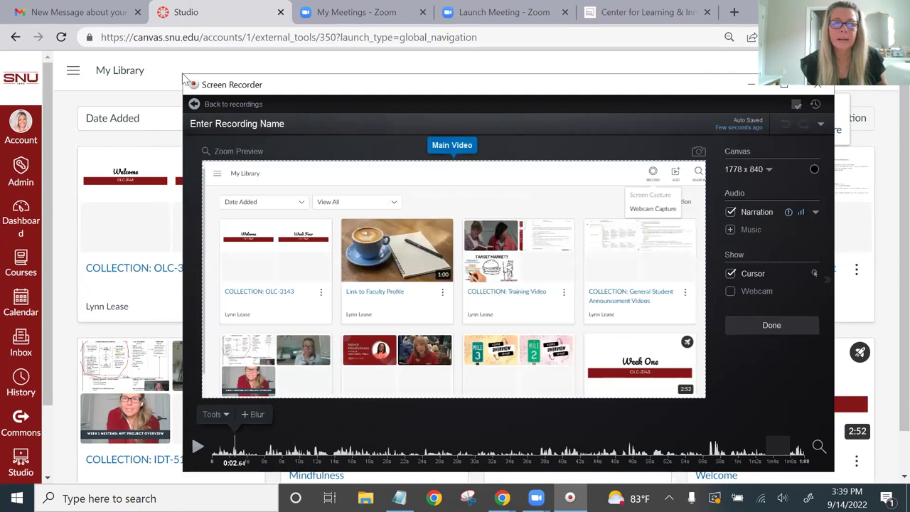
pyautogui.moveTo(180, 74); pyautogui.dragTo(51, 28)
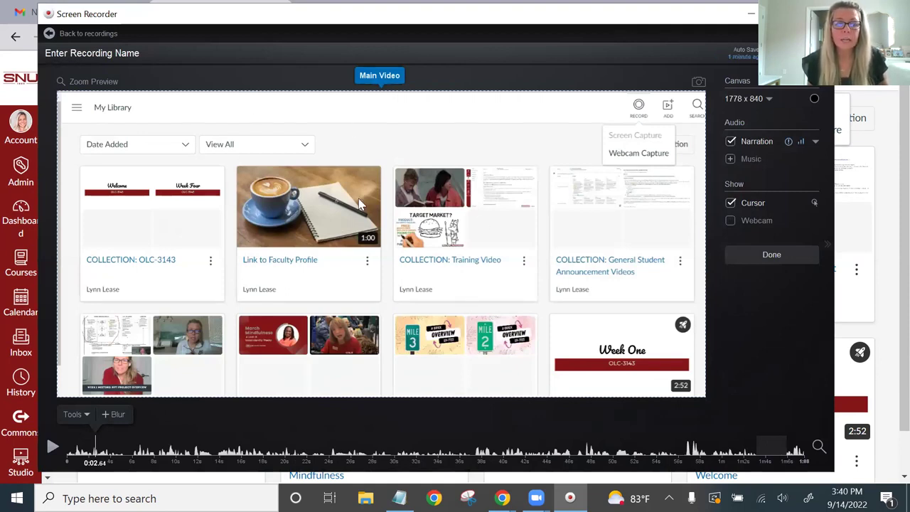
pyautogui.click(85, 414)
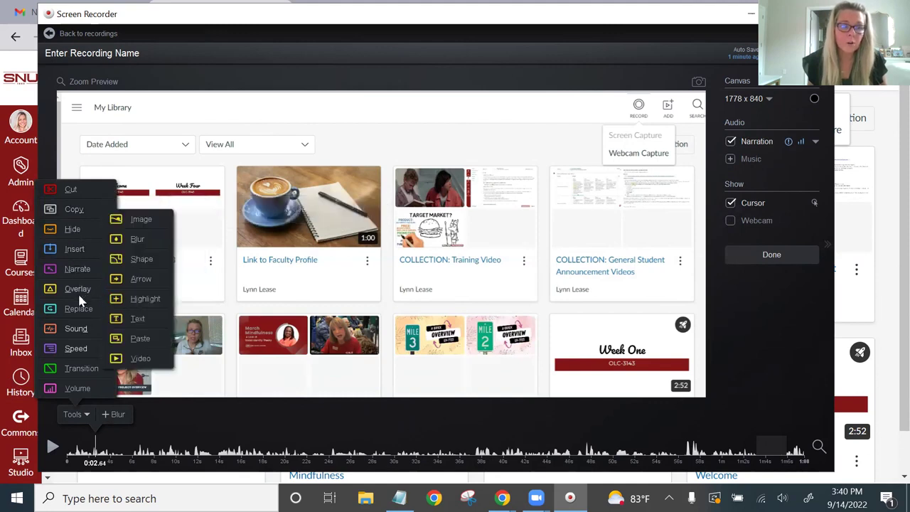
pyautogui.moveTo(78, 328)
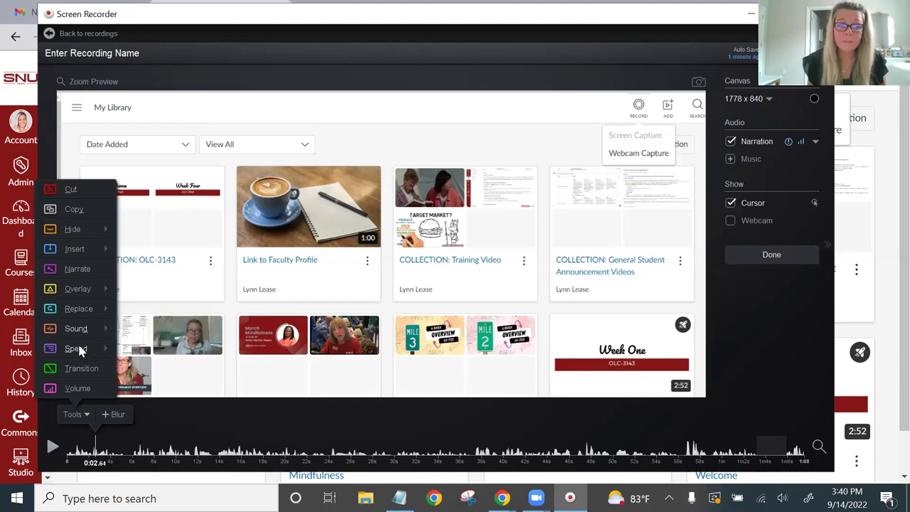
pyautogui.moveTo(81, 351)
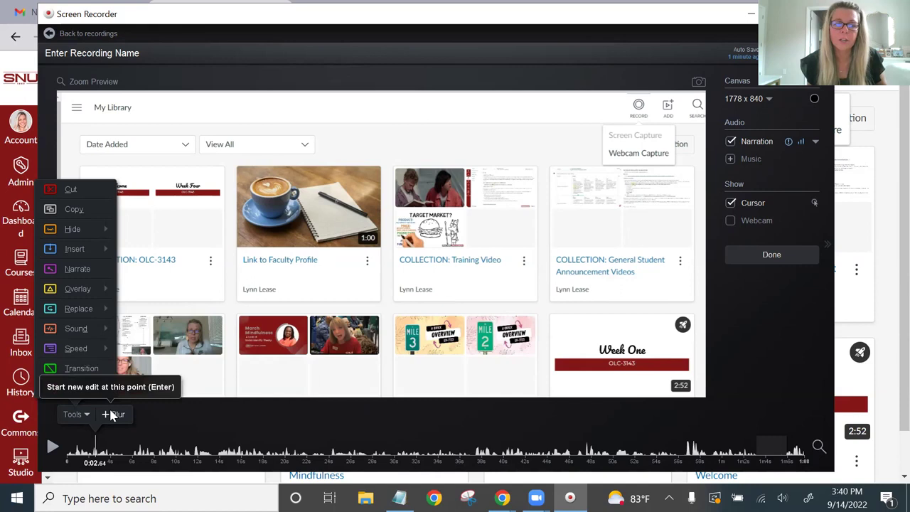
pyautogui.moveTo(104, 246)
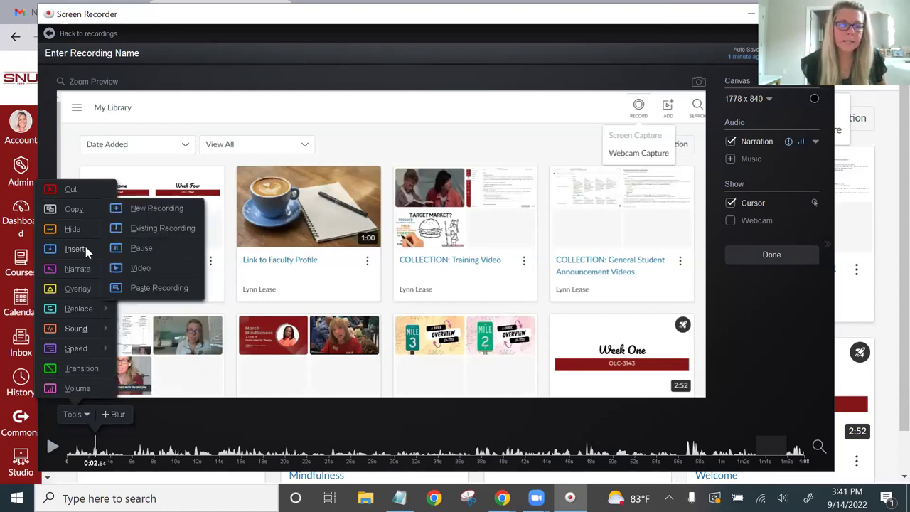
pyautogui.moveTo(101, 290)
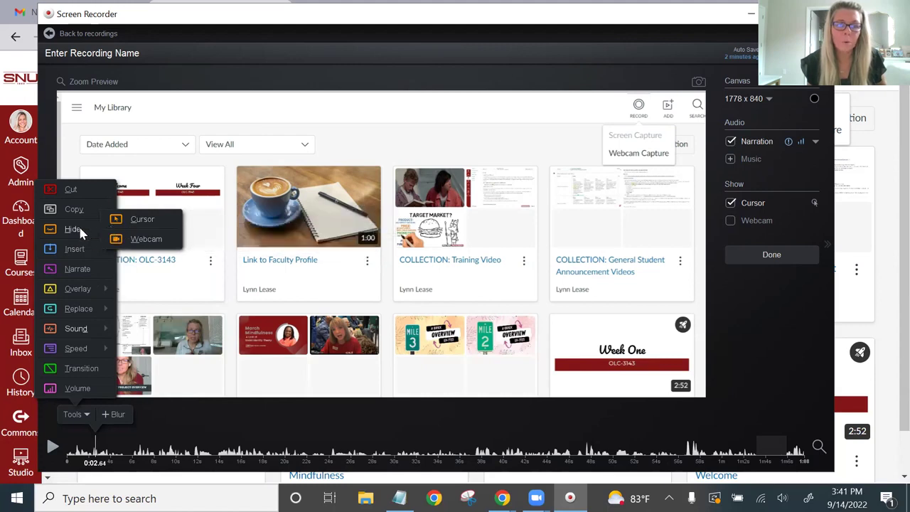
pyautogui.moveTo(79, 333)
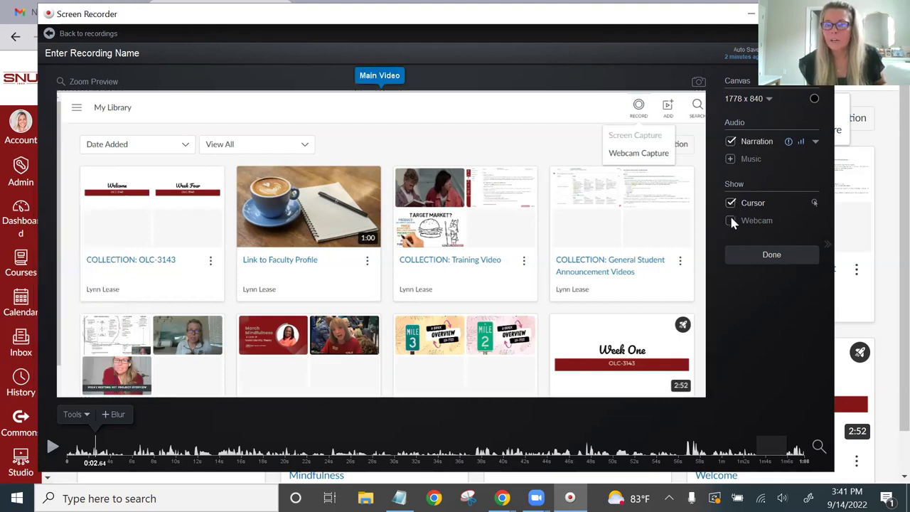
pyautogui.moveTo(731, 219)
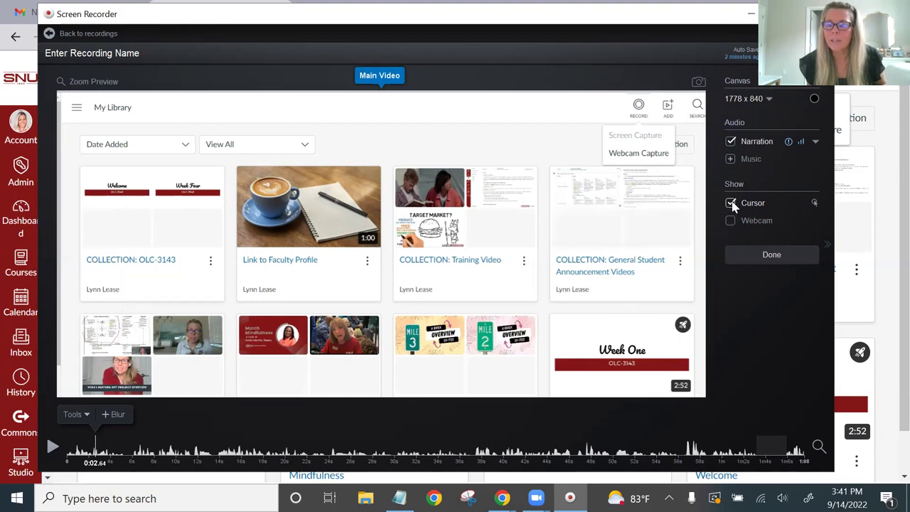
pyautogui.click(730, 202)
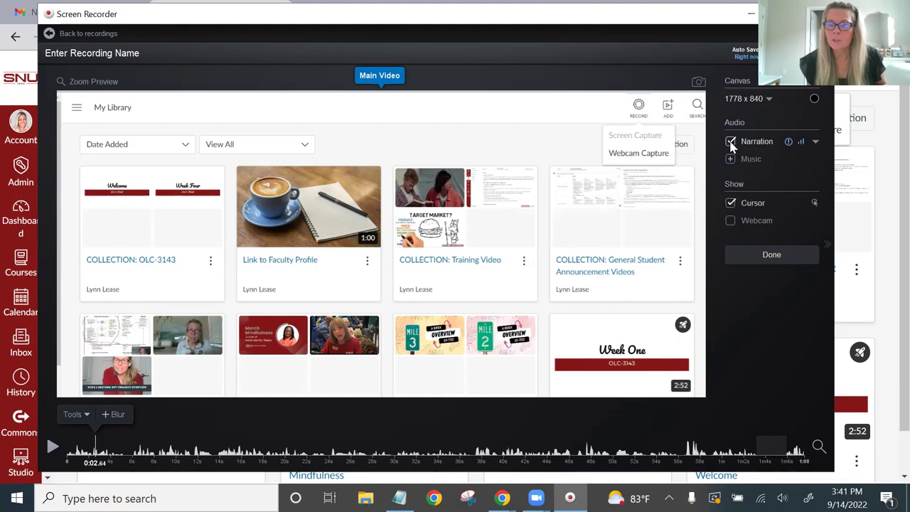
# Step: Finish editing and cancel the upload, deleting the screen recording
pyautogui.click(757, 254)
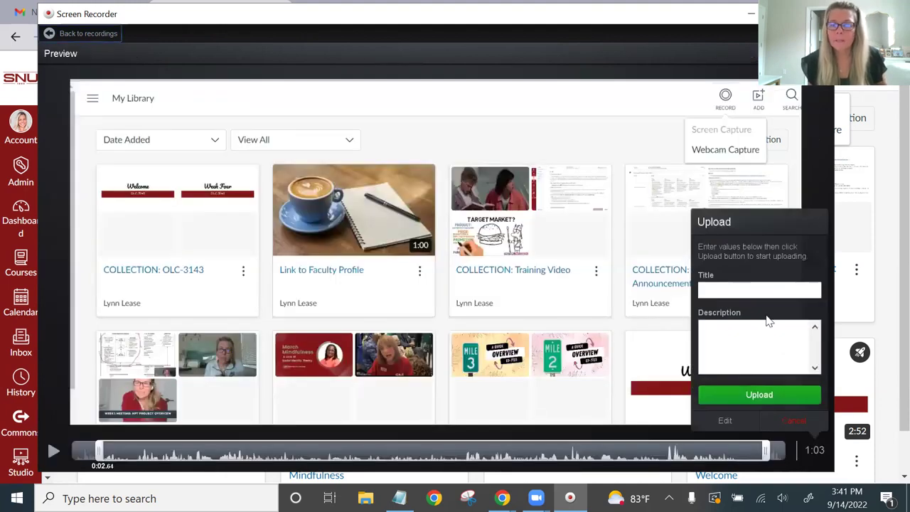
pyautogui.click(794, 421)
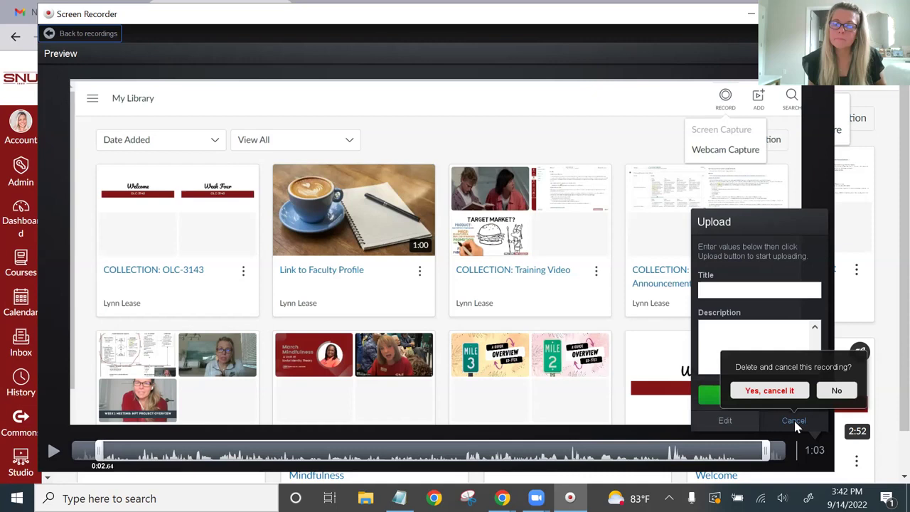
pyautogui.click(794, 391)
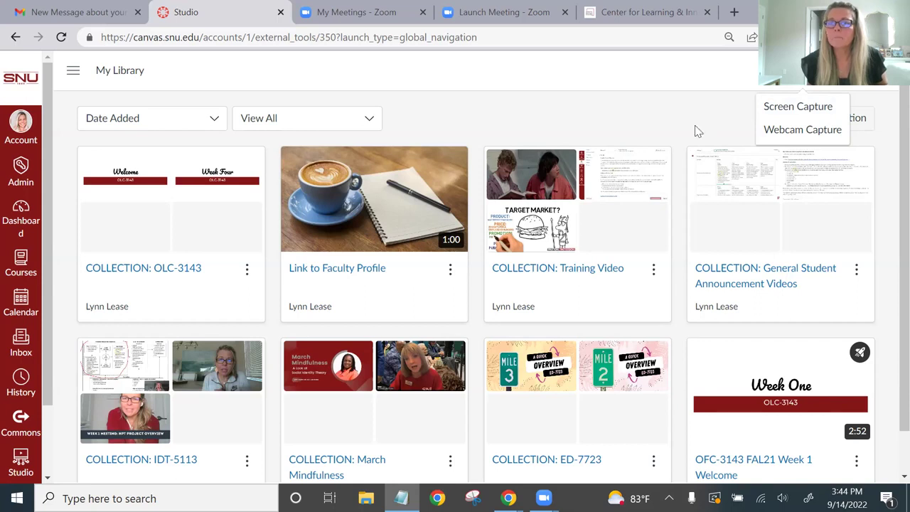
pyautogui.click(822, 96)
pyautogui.click(821, 92)
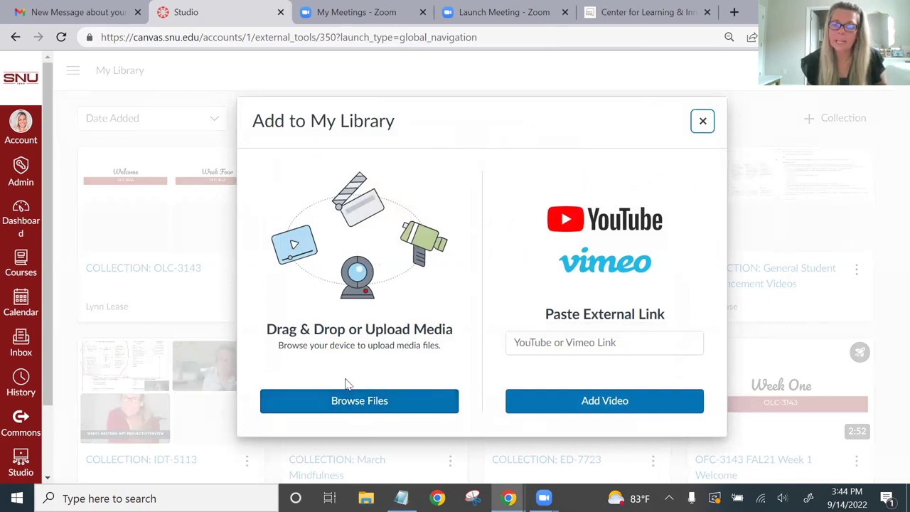
pyautogui.click(582, 342)
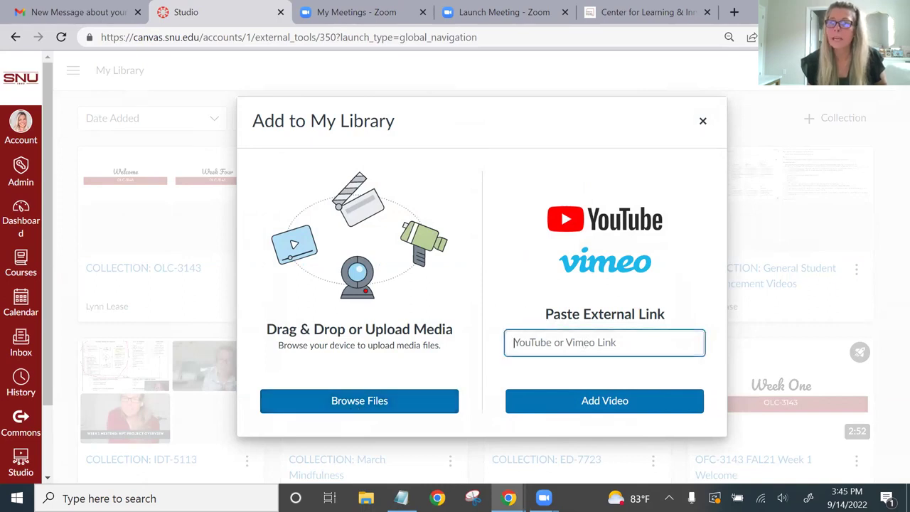
pyautogui.hotkey('alt', 'Tab')
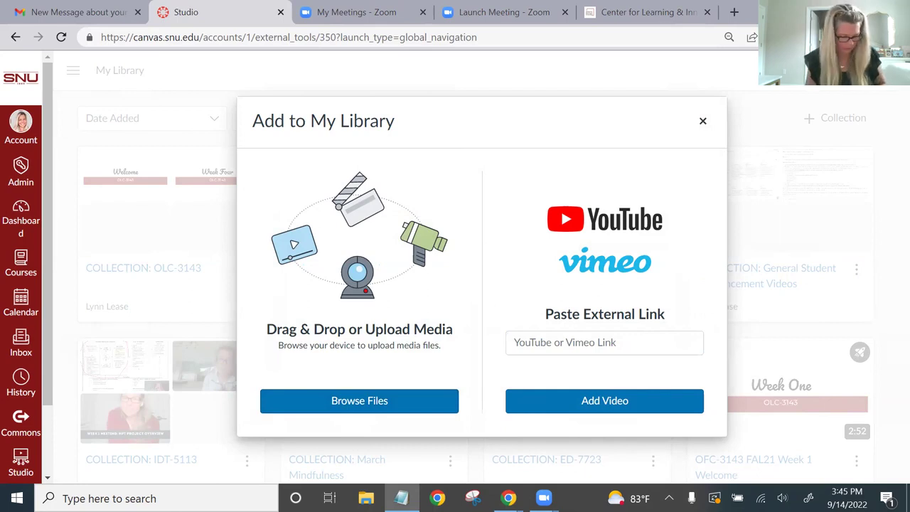
pyautogui.click(543, 344)
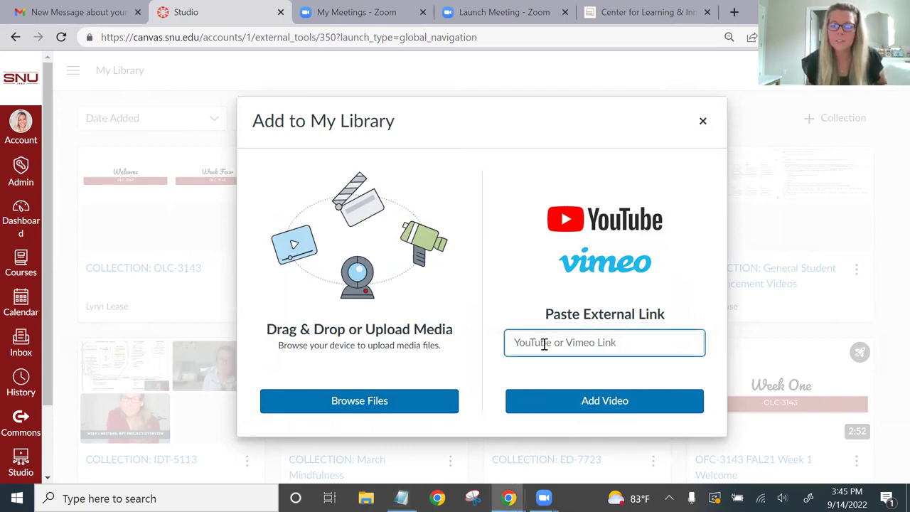
pyautogui.write('https://youtu.be/Ewc95WLGYoE')
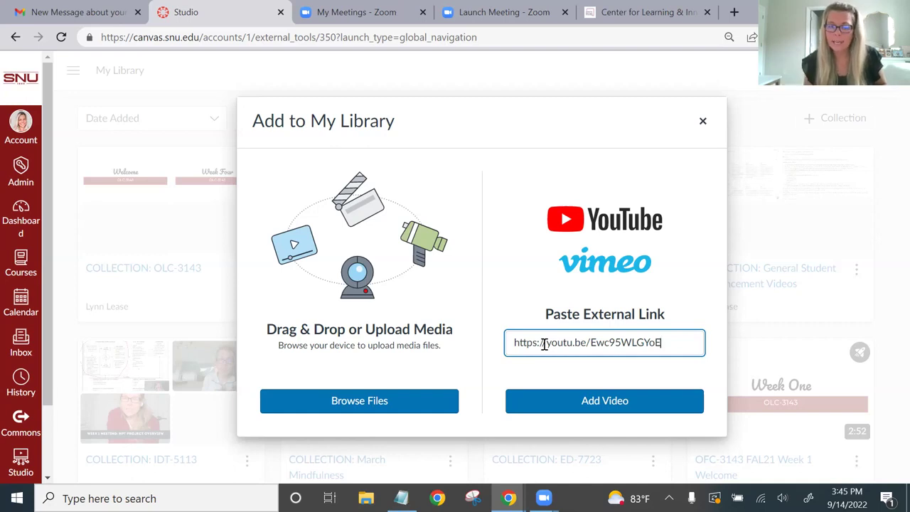
pyautogui.click(569, 404)
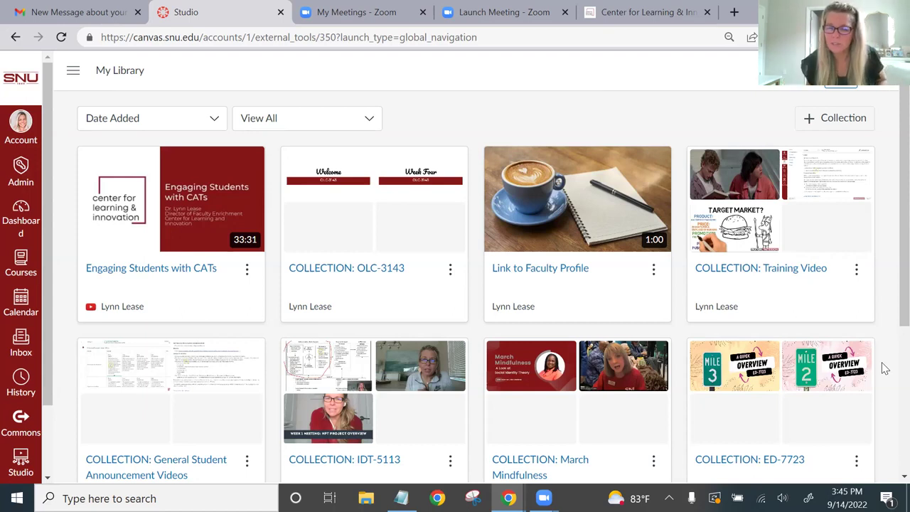
pyautogui.moveTo(804, 378)
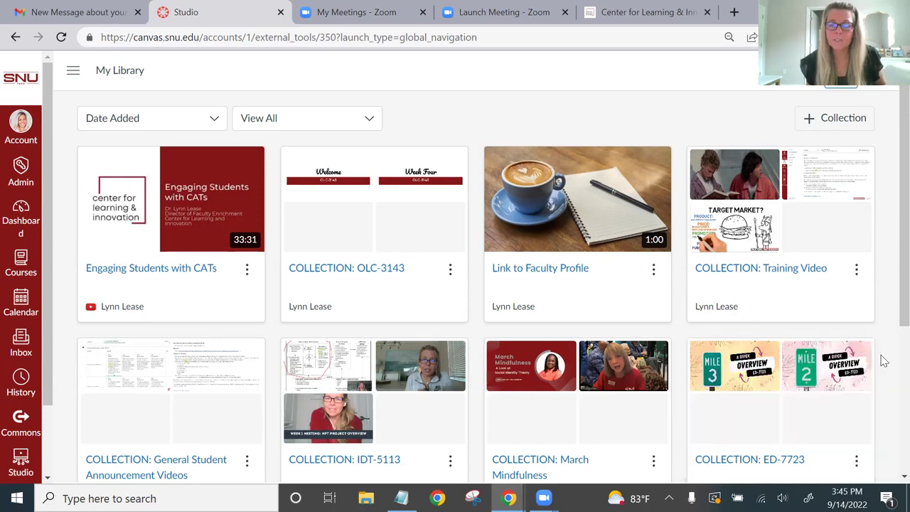
# Step: Open the ED-7723-DL1 course from the list of all courses and go to its Studio media collection
pyautogui.click(22, 207)
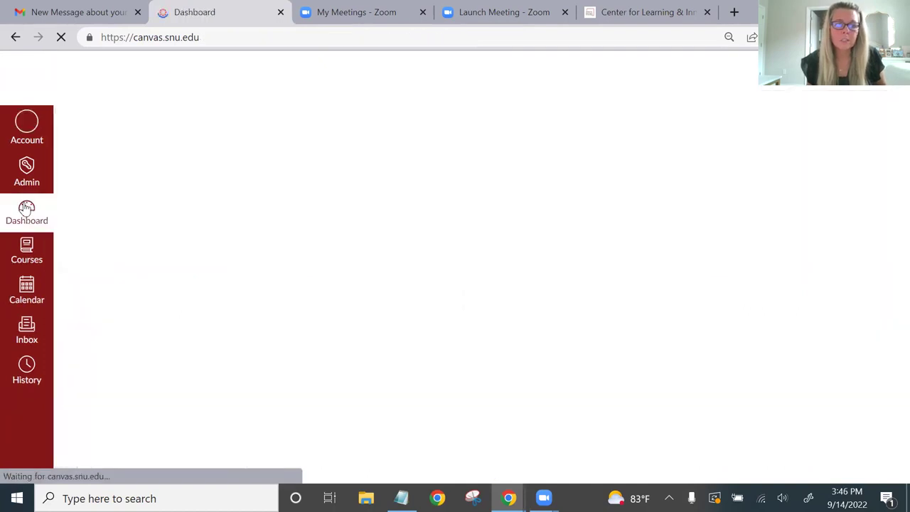
pyautogui.scroll(-2, 67, 264)
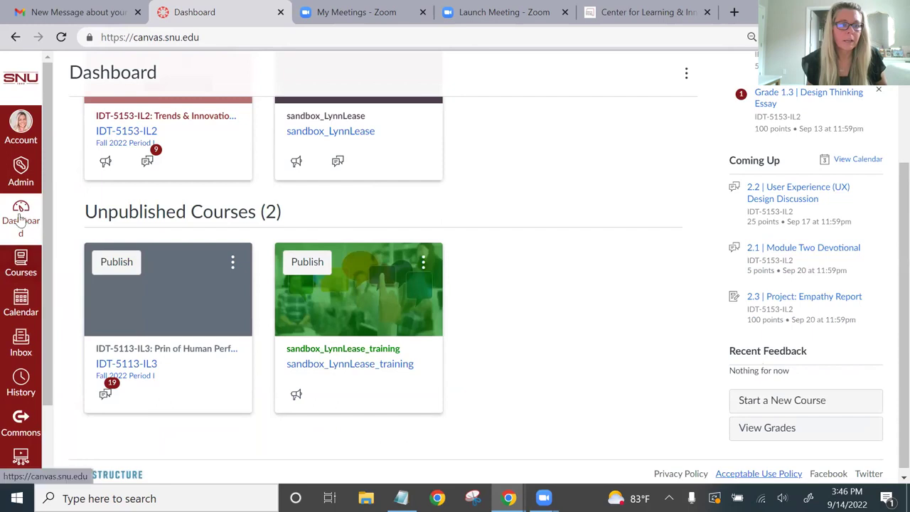
pyautogui.click(25, 272)
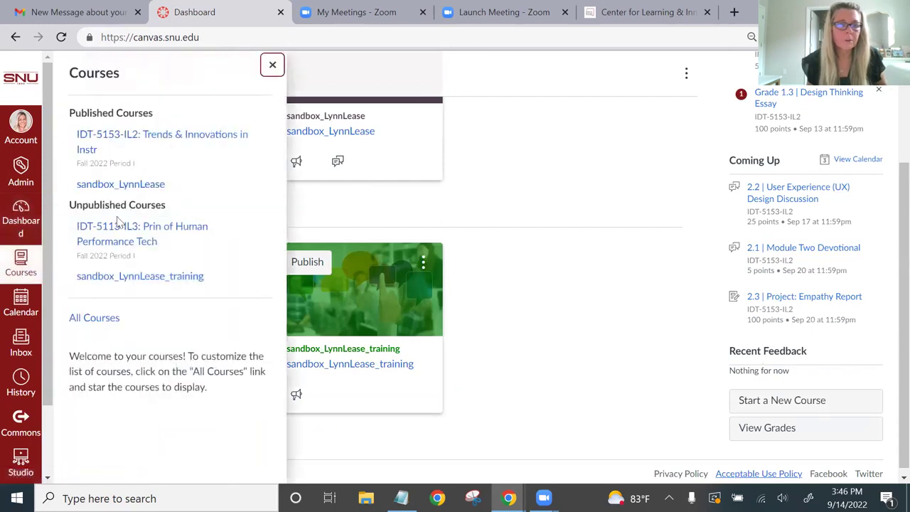
pyautogui.click(93, 318)
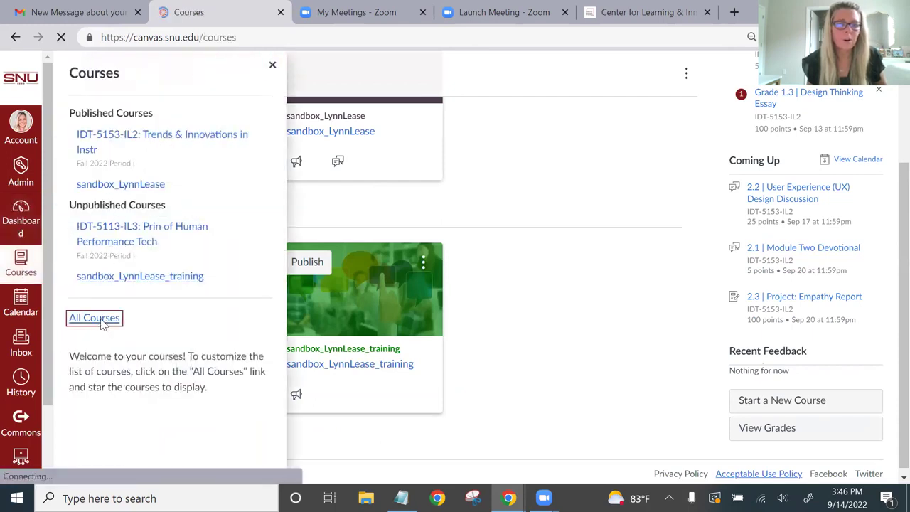
pyautogui.click(171, 247)
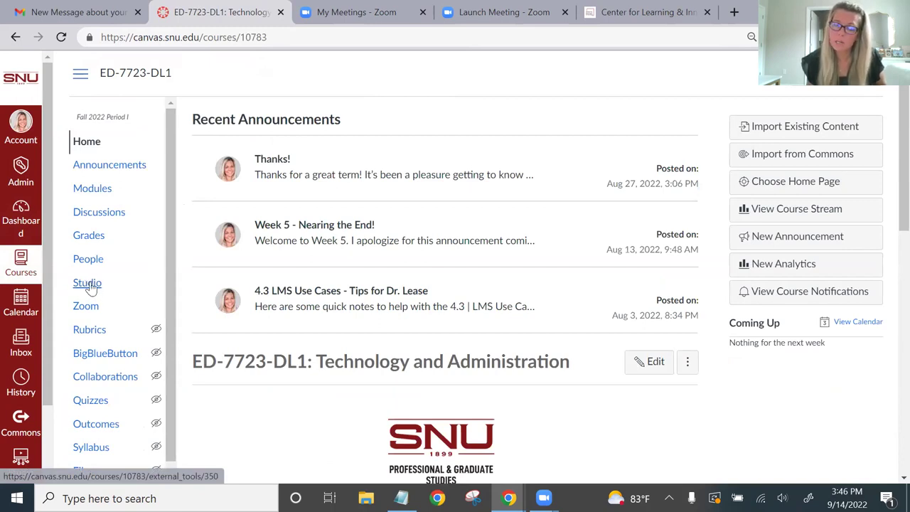
pyautogui.click(89, 285)
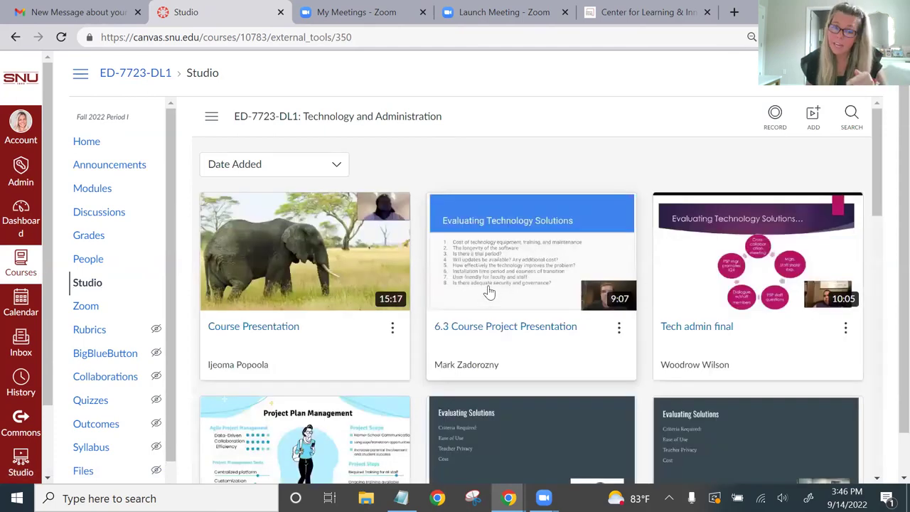
# Step: Find and open the ED-7723 Week 3 video in the course collection and look over its player and comments
pyautogui.scroll(-2, 489, 292)
pyautogui.scroll(-5, 489, 292)
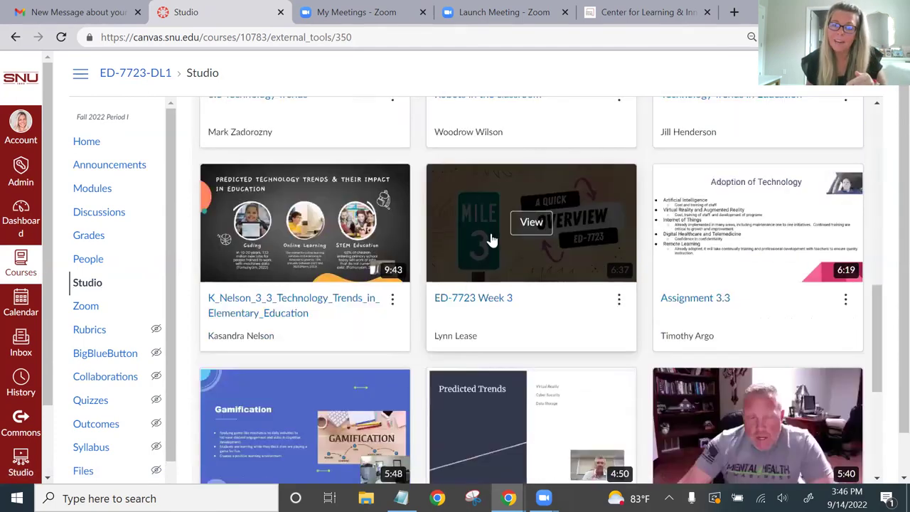
pyautogui.click(536, 226)
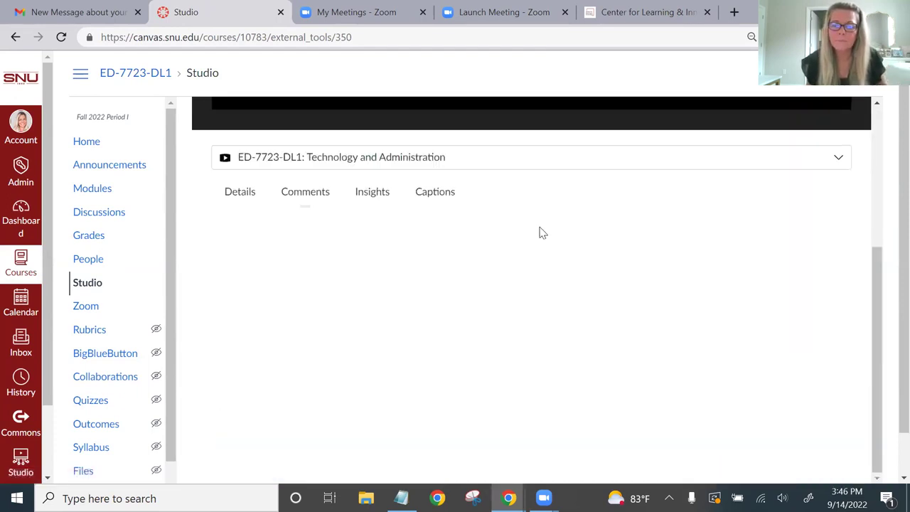
pyautogui.scroll(3, 505, 266)
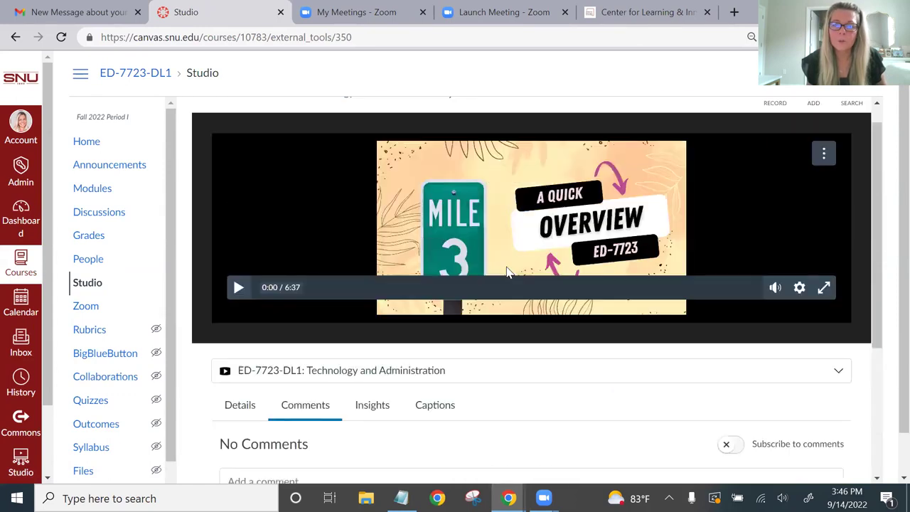
pyautogui.scroll(-2, 518, 344)
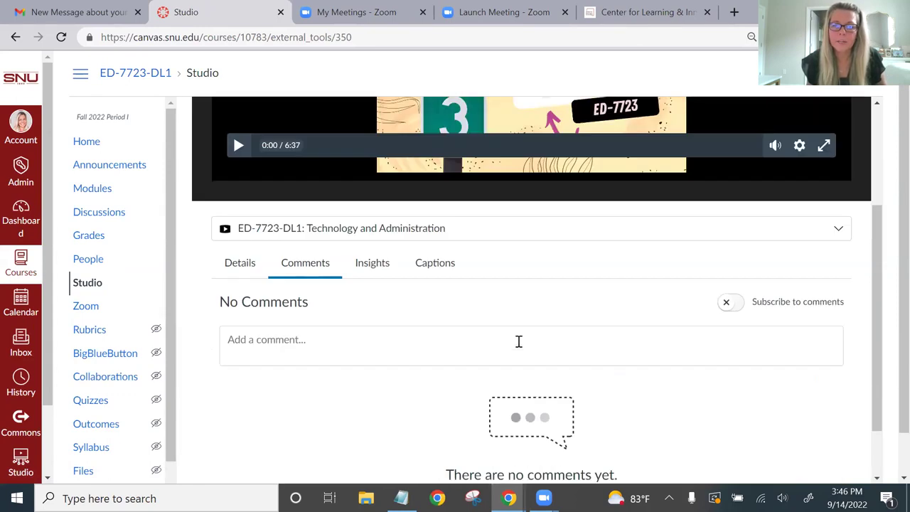
pyautogui.scroll(2, 574, 214)
pyautogui.scroll(-1, 554, 375)
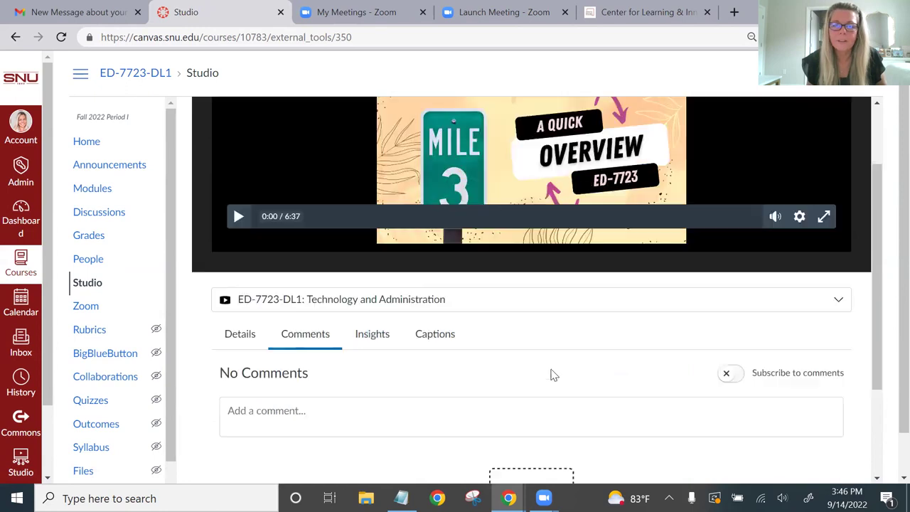
pyautogui.scroll(-1, 554, 374)
# Step: Examine the video's student Insights, including the viewing statistics and the Unique Viewers and Number of Plays charts
pyautogui.click(374, 264)
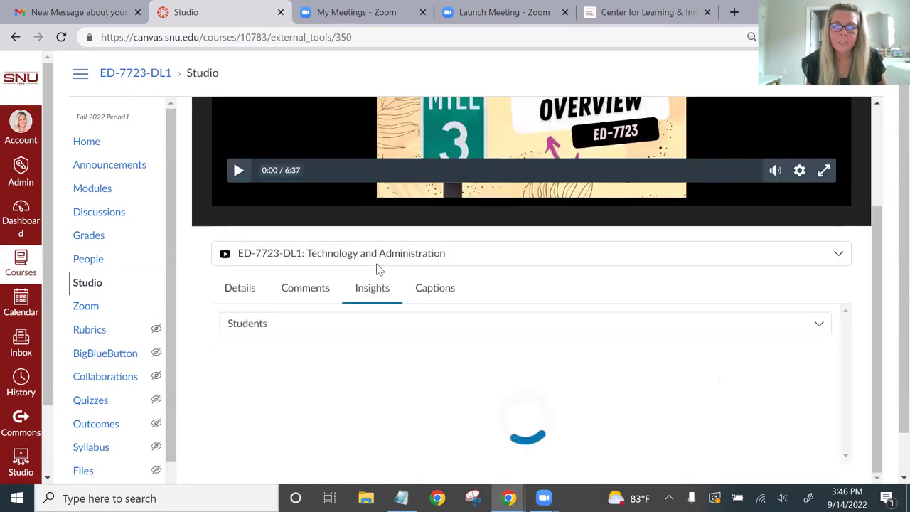
pyautogui.scroll(-2, 500, 297)
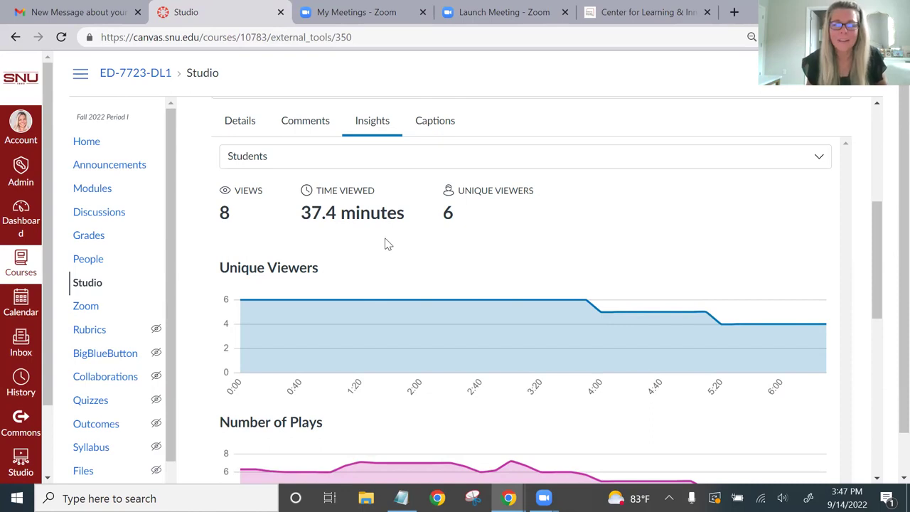
pyautogui.scroll(-2, 413, 245)
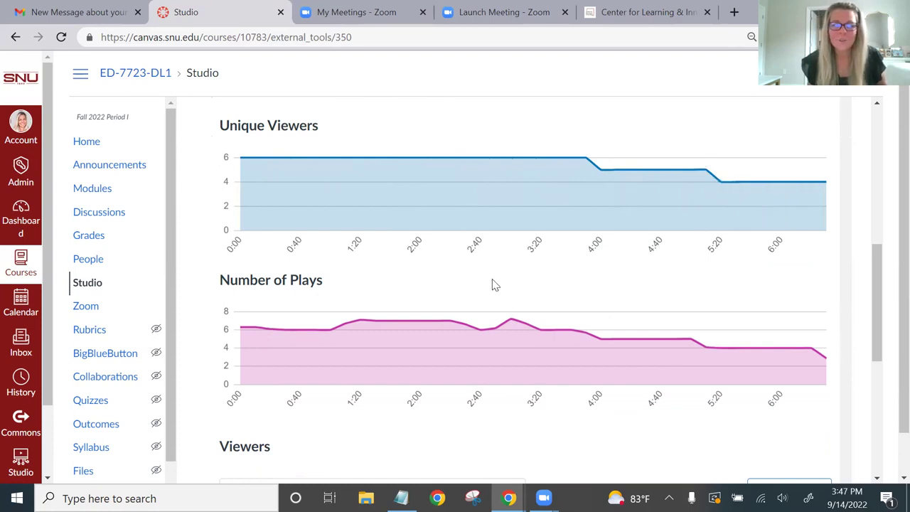
pyautogui.scroll(-1, 495, 285)
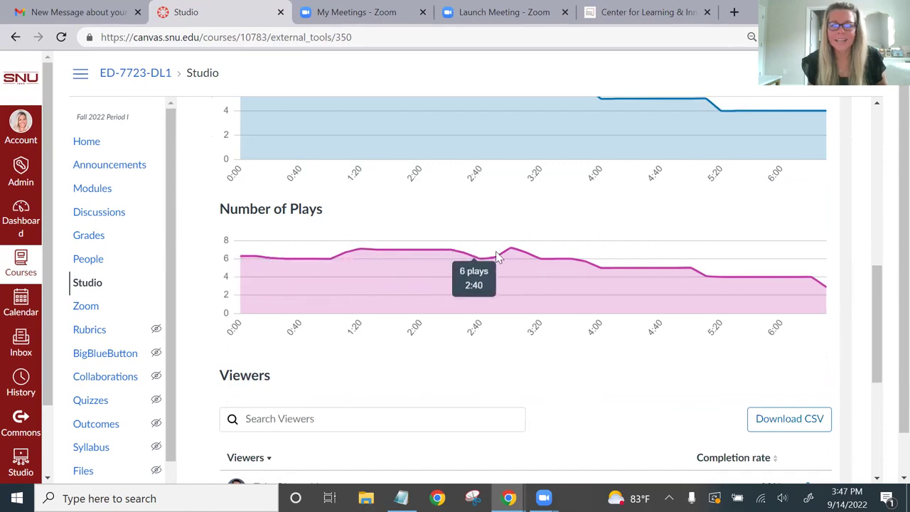
# Step: Review the Viewers list and each student's completion rate for the ED-7723 Week 3 video, then return to the player
pyautogui.scroll(-4, 575, 261)
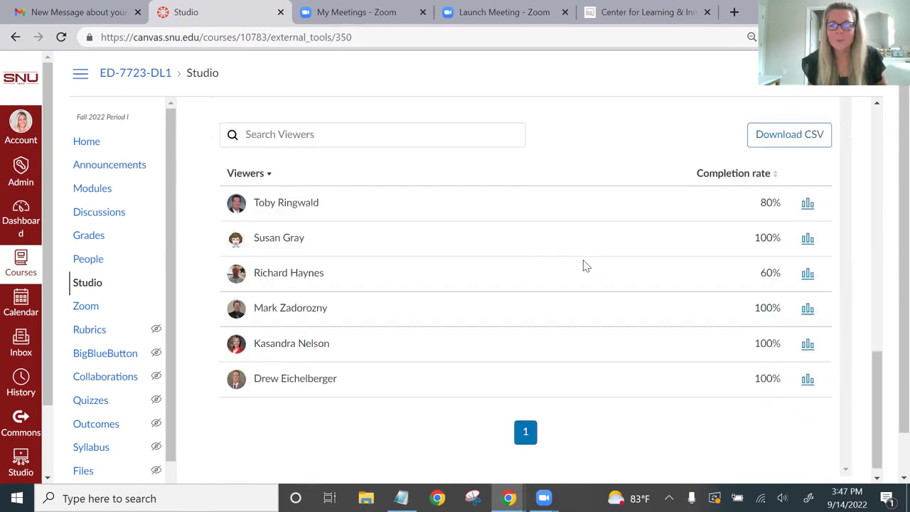
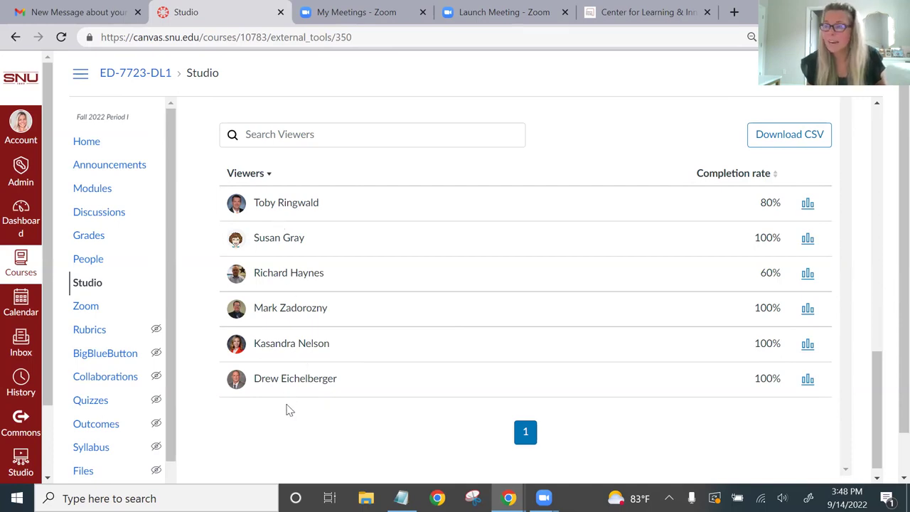
pyautogui.scroll(2, 288, 411)
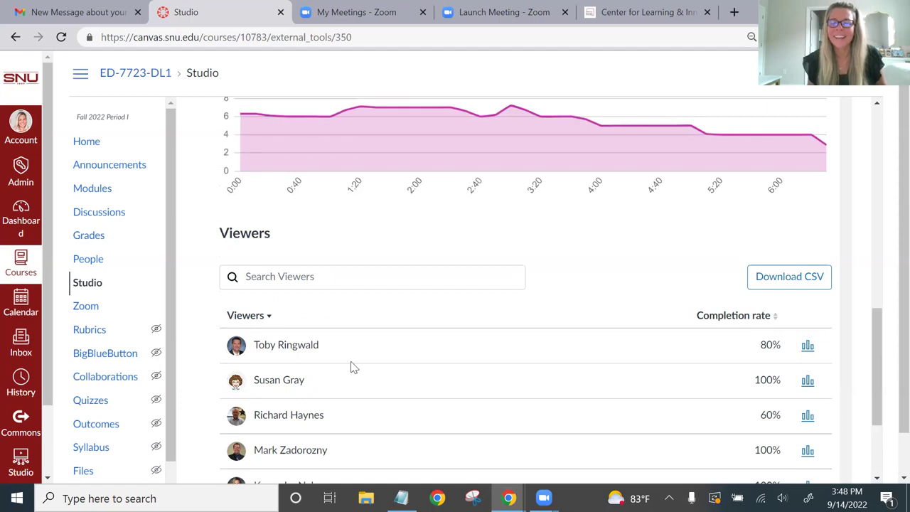
pyautogui.scroll(-2, 352, 365)
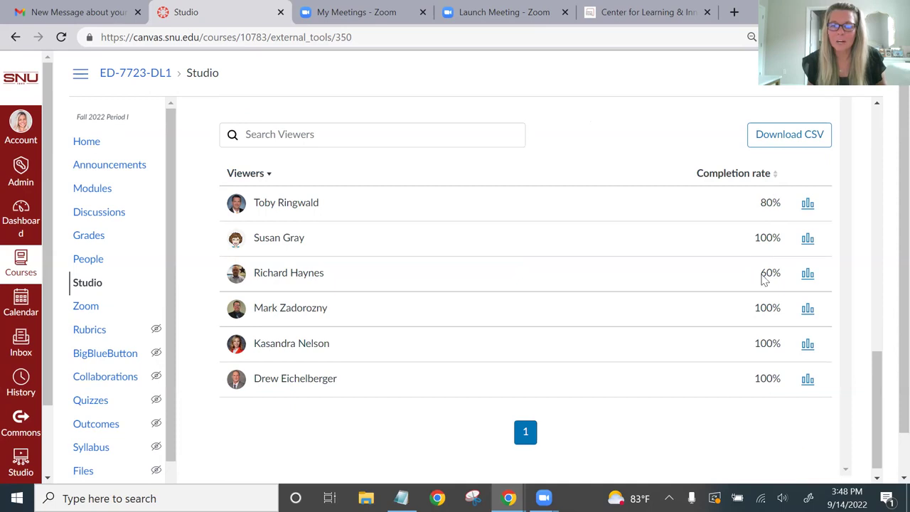
pyautogui.scroll(4, 640, 414)
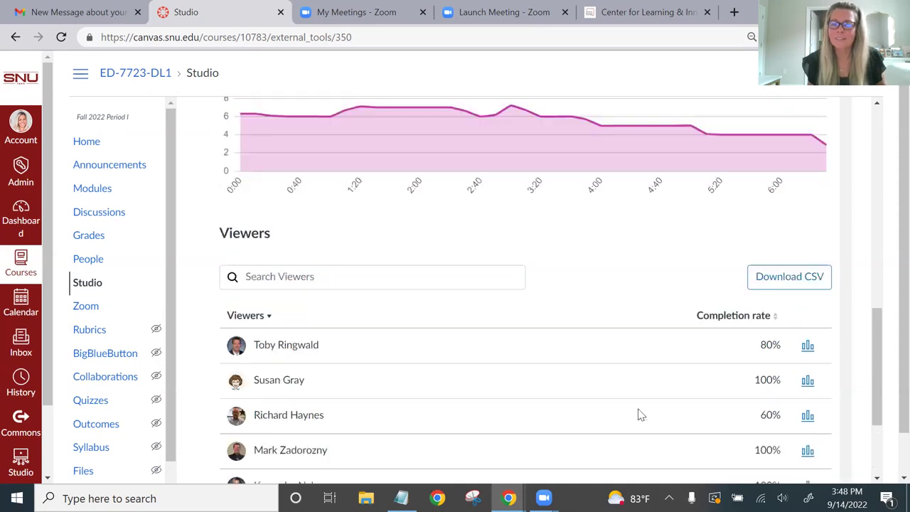
pyautogui.scroll(2, 639, 415)
pyautogui.scroll(5, 623, 396)
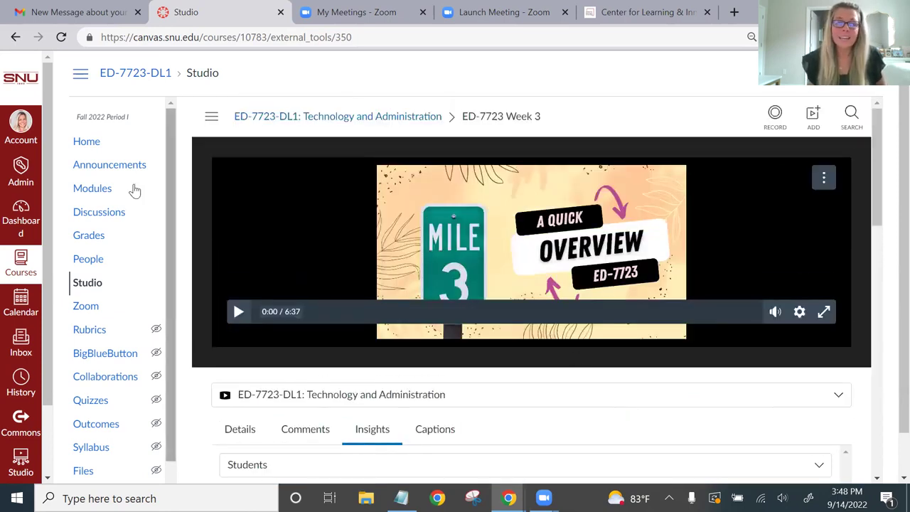
# Step: Start a new announcement in the published sandbox course and title it "Testing Announcement"
pyautogui.click(24, 412)
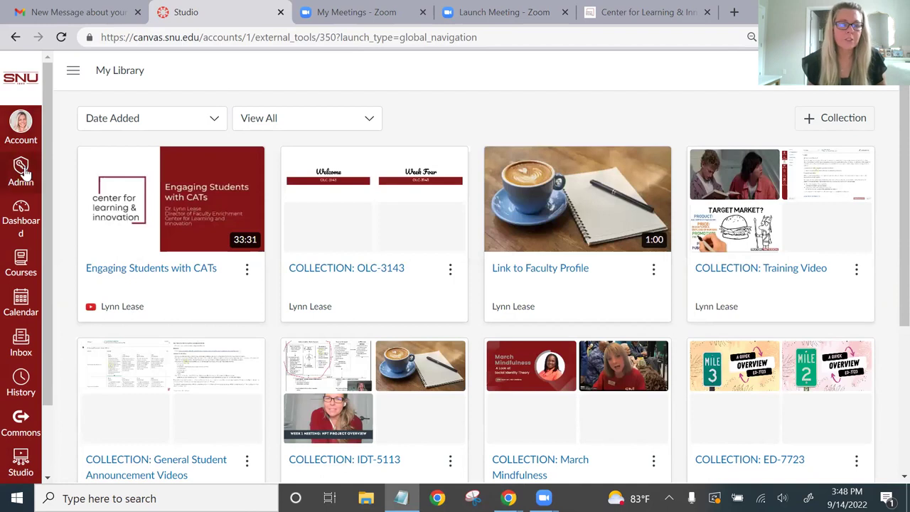
pyautogui.click(21, 212)
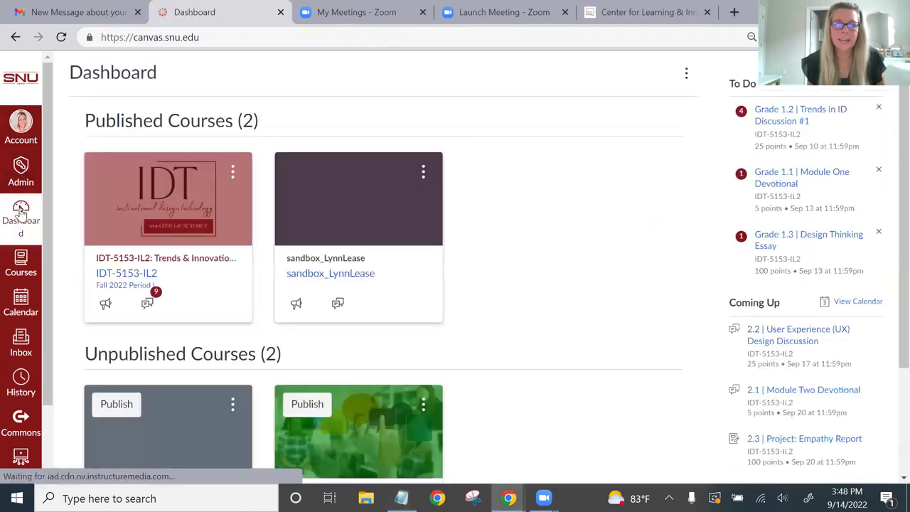
pyautogui.click(304, 261)
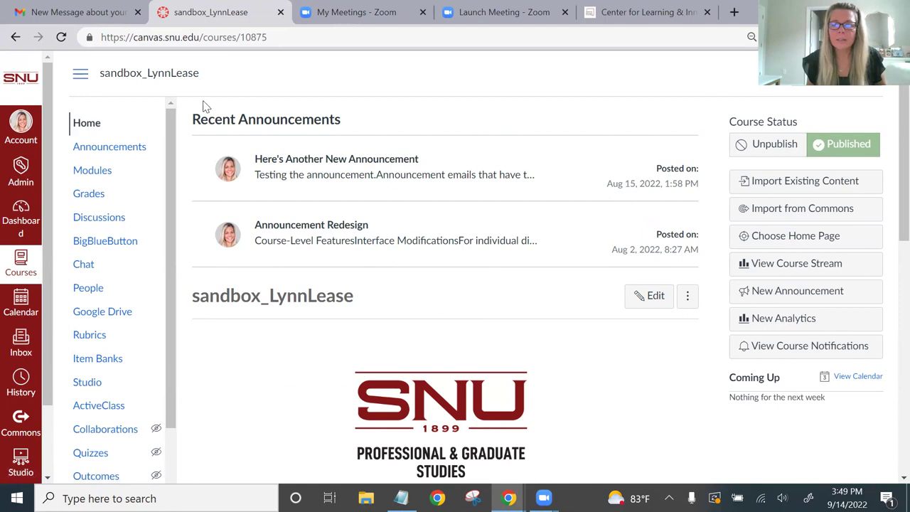
pyautogui.click(108, 150)
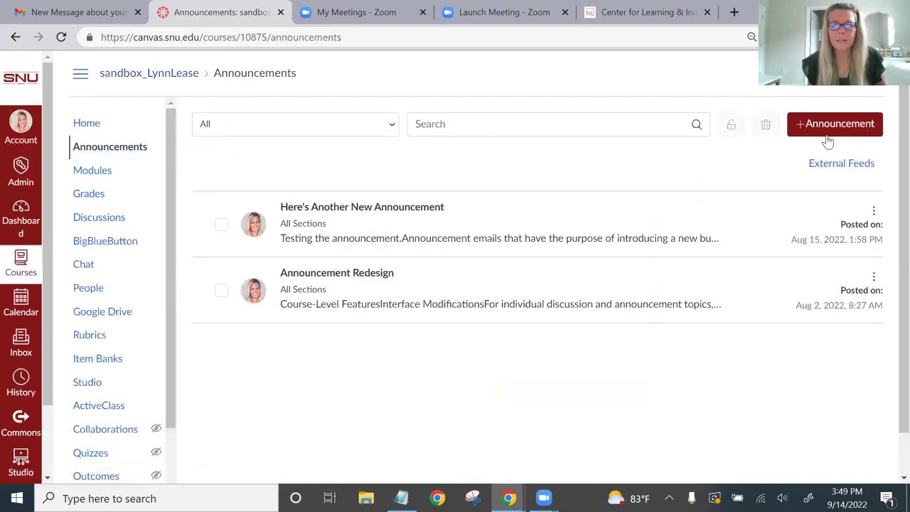
pyautogui.click(801, 128)
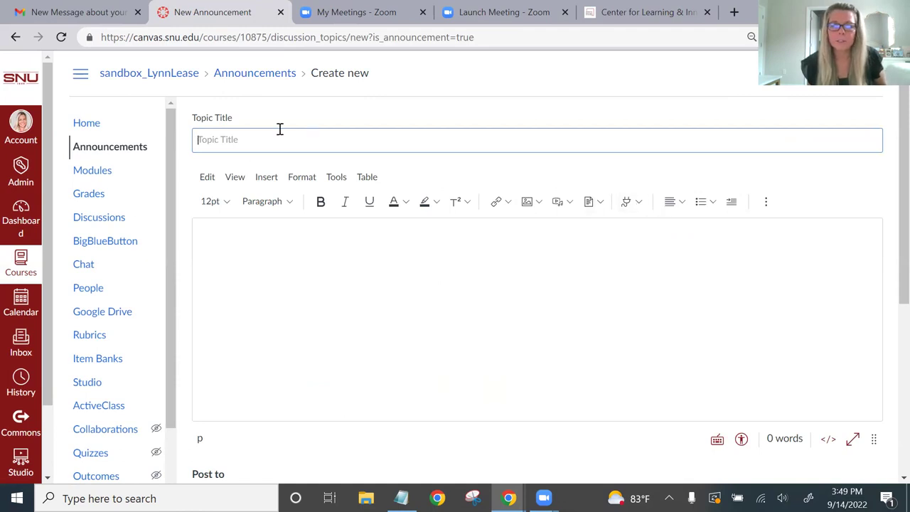
pyautogui.write('Test')
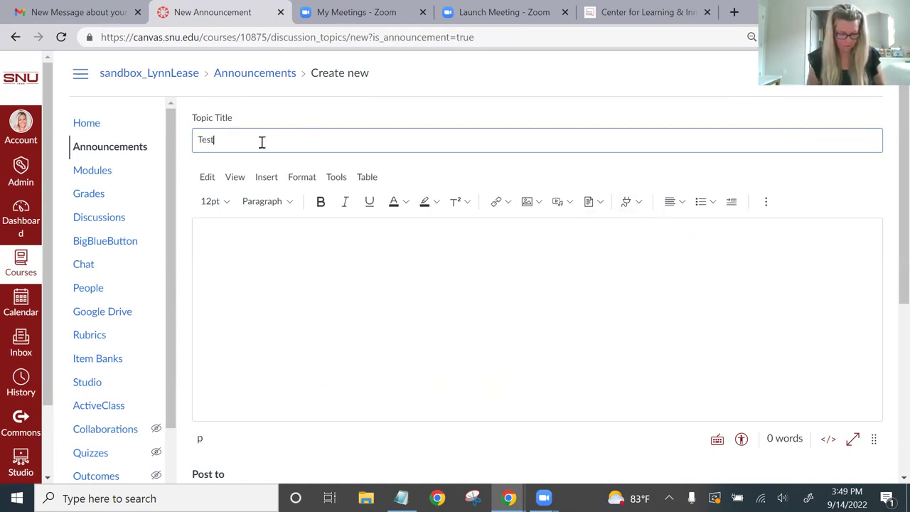
pyautogui.write('ing Announcement')
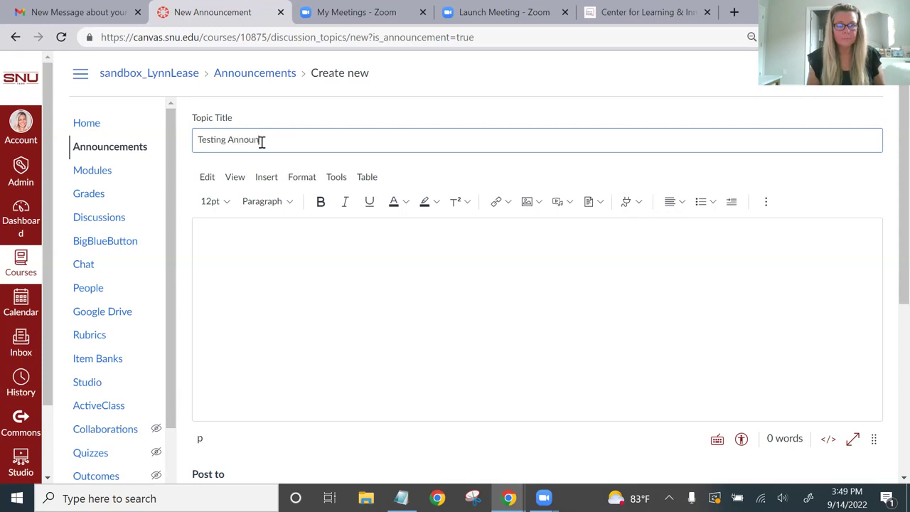
# Step: Choose the Week 4 HPT Week/Project Overview video from the IDT-5113 collection in Canvas Studio for the announcement body
pyautogui.click(636, 205)
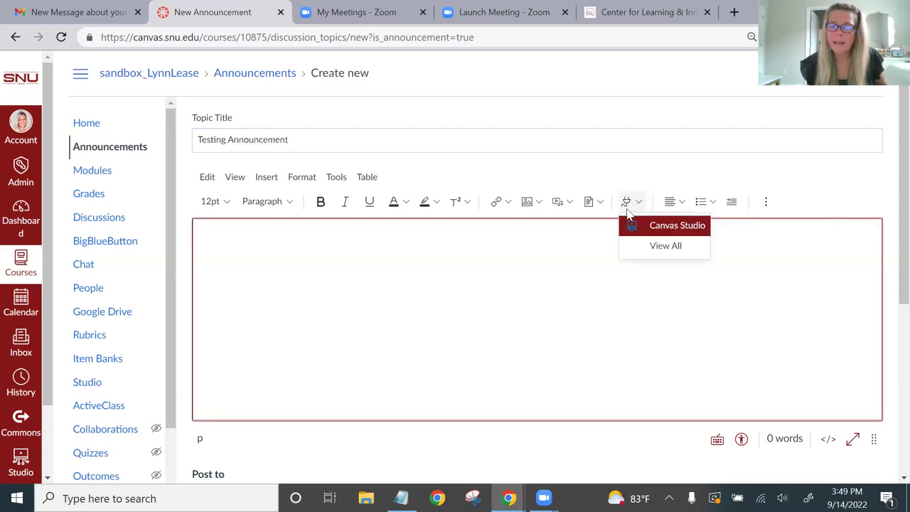
pyautogui.click(671, 227)
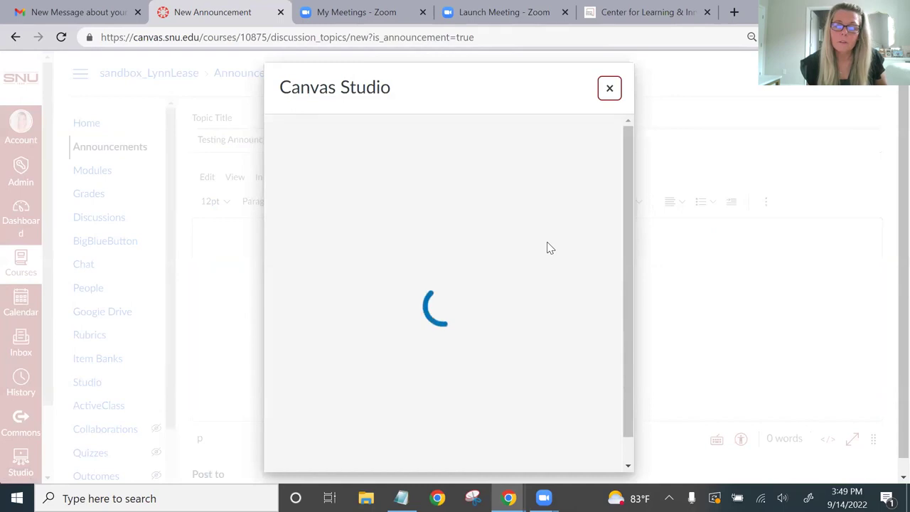
pyautogui.moveTo(612, 148); pyautogui.dragTo(603, 345)
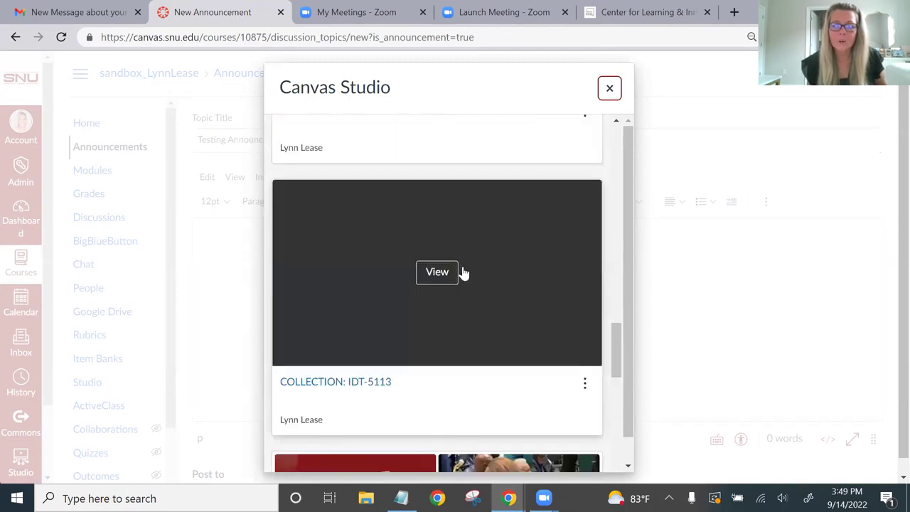
pyautogui.click(455, 280)
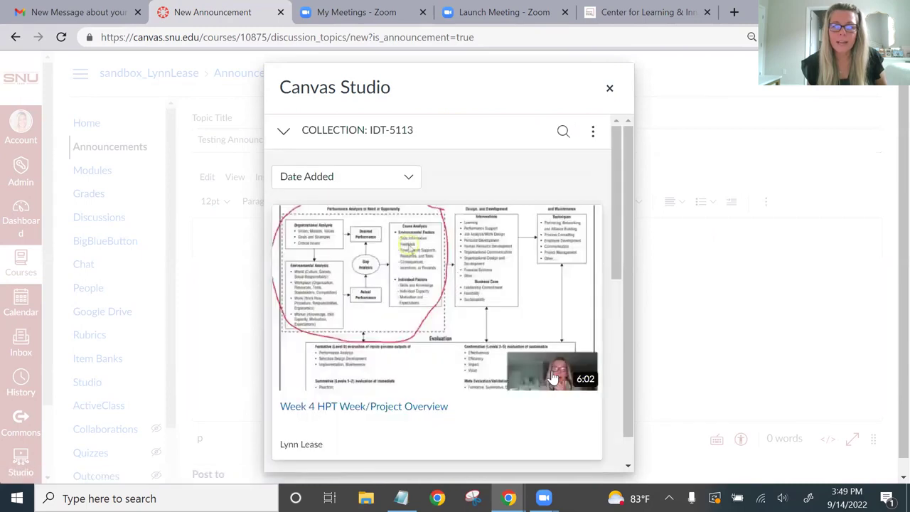
pyautogui.scroll(-1, 584, 366)
pyautogui.scroll(-2, 584, 362)
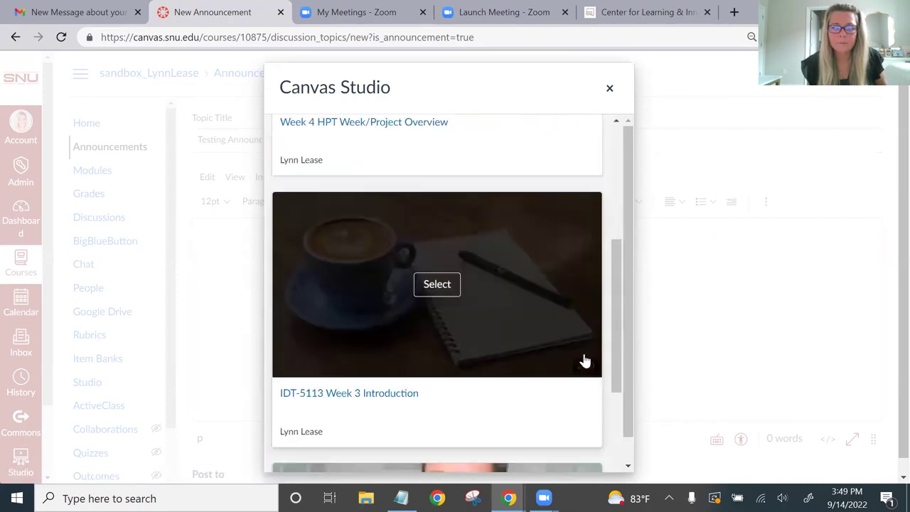
pyautogui.scroll(3, 585, 362)
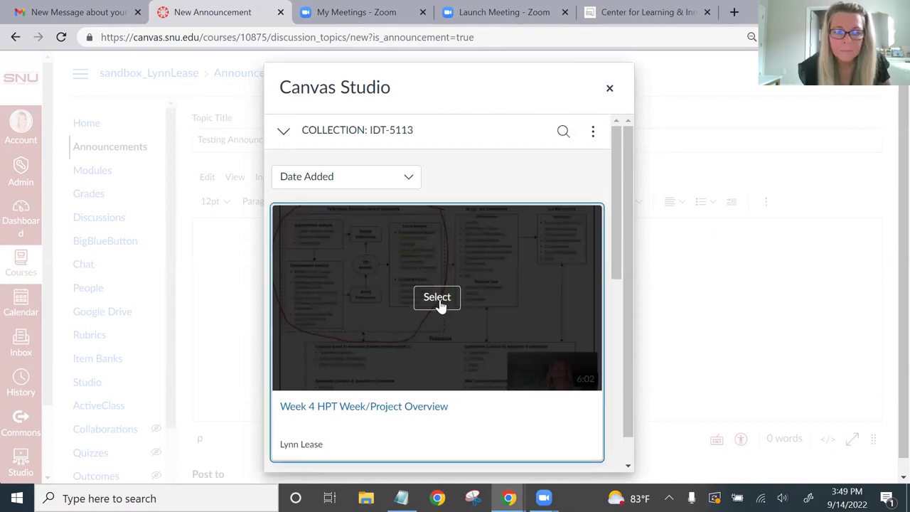
pyautogui.click(439, 302)
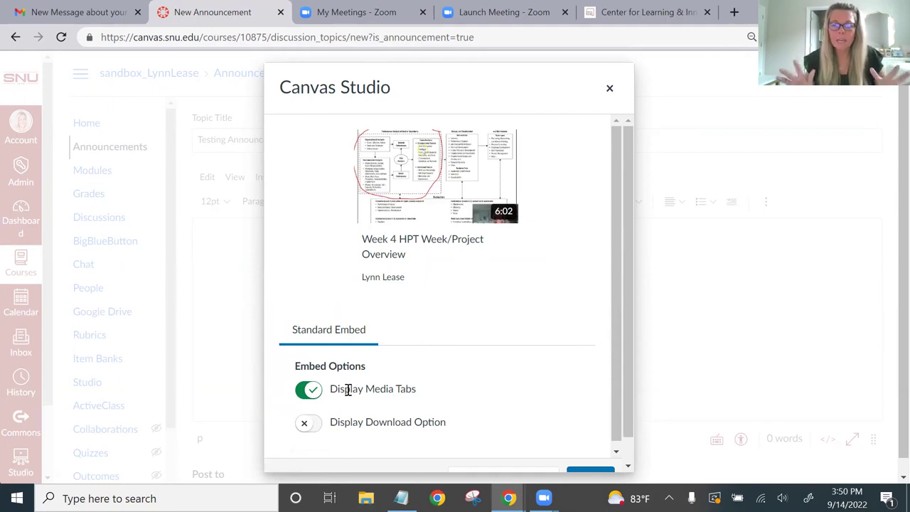
# Step: Embed the video in the announcement with Display Media Tabs on and Display Download Option off
pyautogui.click(304, 393)
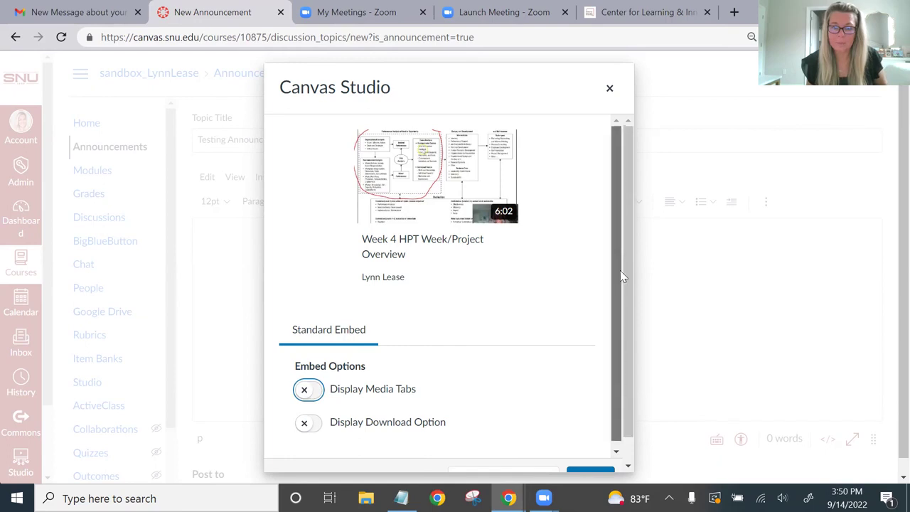
pyautogui.moveTo(620, 270); pyautogui.dragTo(620, 275)
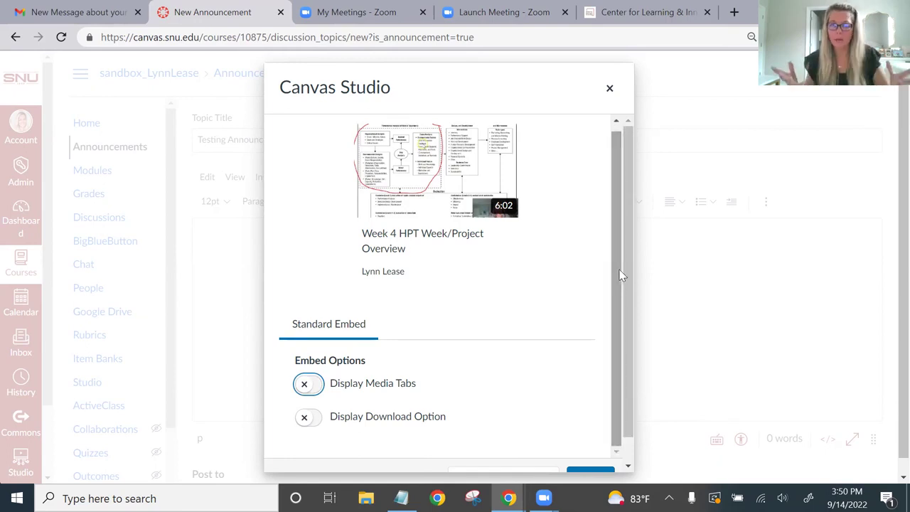
pyautogui.click(317, 385)
pyautogui.scroll(-1, 499, 344)
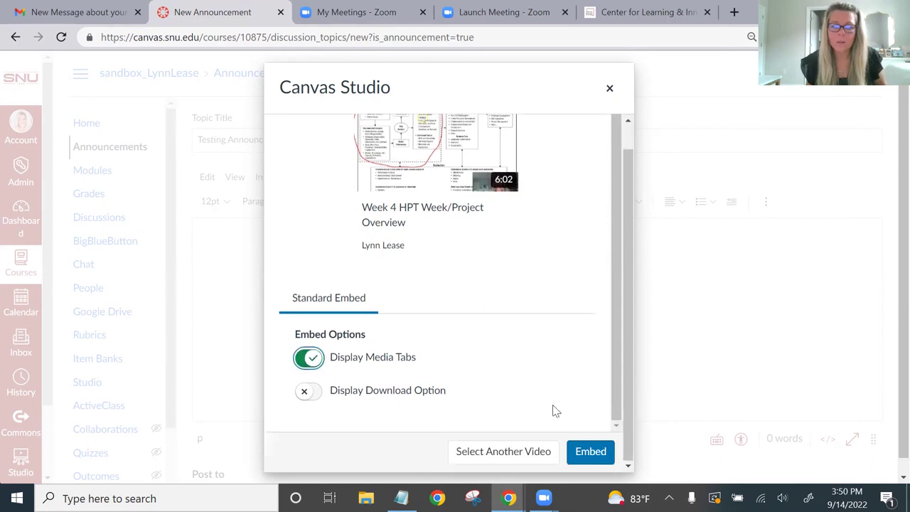
pyautogui.press('Tab')
pyautogui.press('Tab')
pyautogui.press('Return')
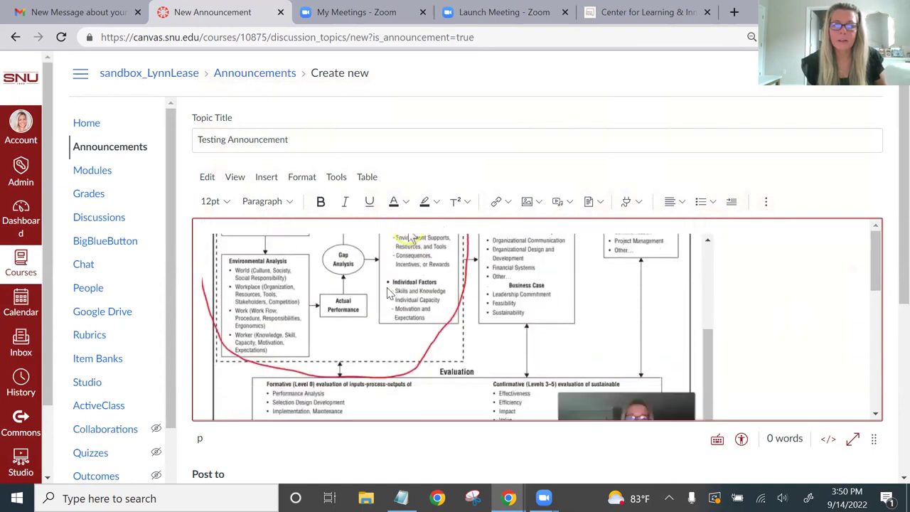
# Step: Look over the embedded video's media tabs in the editor and turn off Comments in its player settings
pyautogui.moveTo(875, 264); pyautogui.dragTo(879, 346)
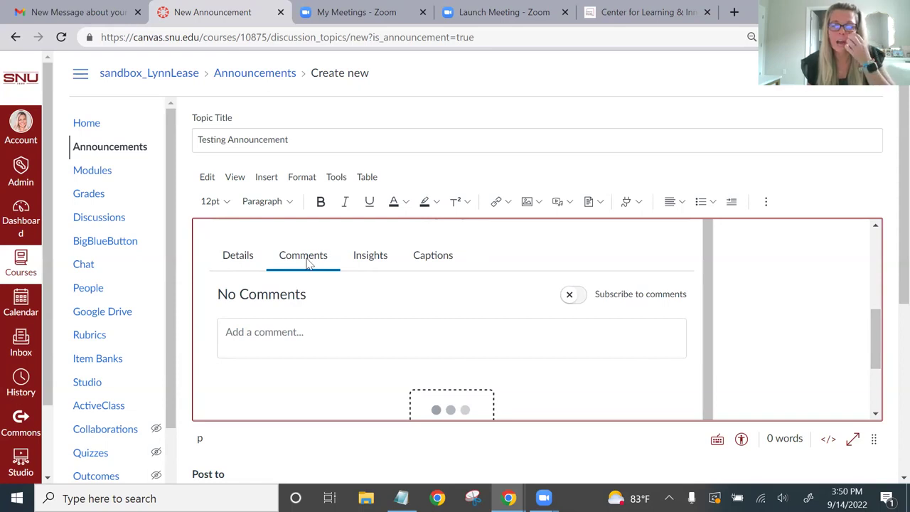
pyautogui.moveTo(876, 328); pyautogui.dragTo(872, 232)
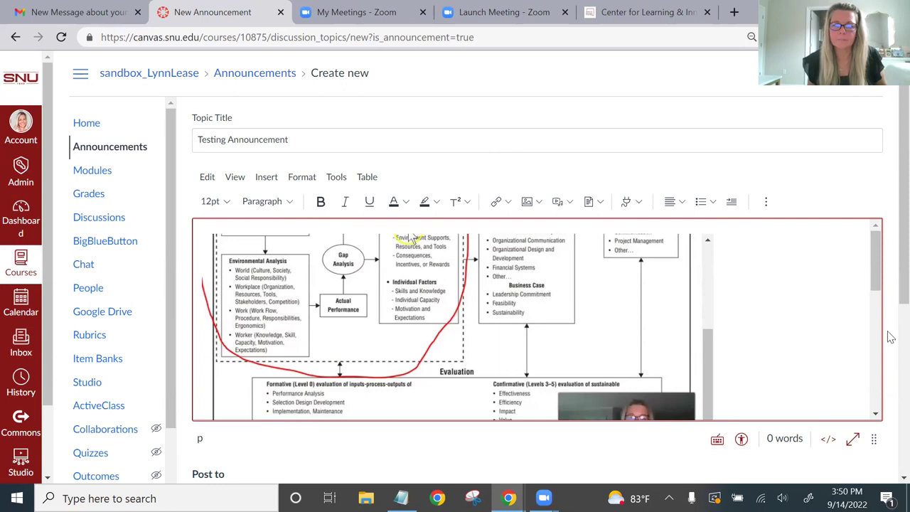
pyautogui.moveTo(874, 268)
pyautogui.mouseDown()
pyautogui.moveTo(883, 398)
pyautogui.moveTo(878, 283)
pyautogui.mouseUp()
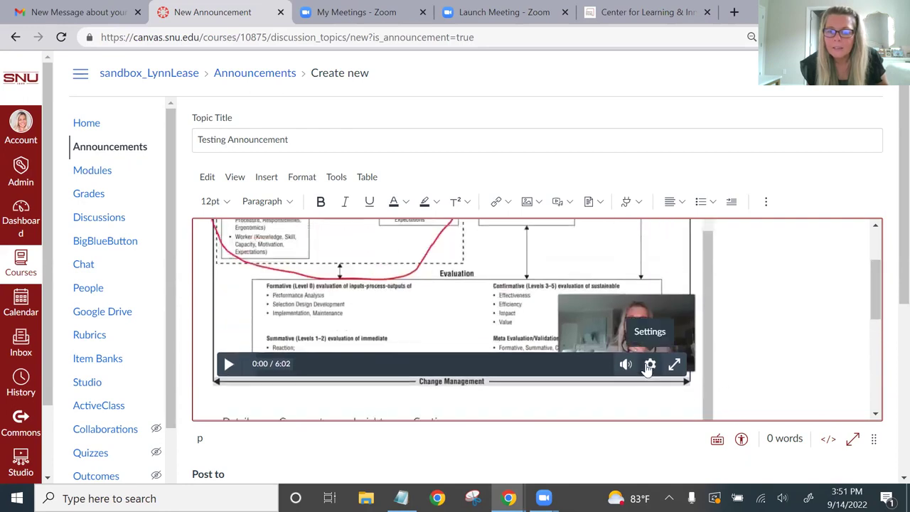
pyautogui.click(650, 364)
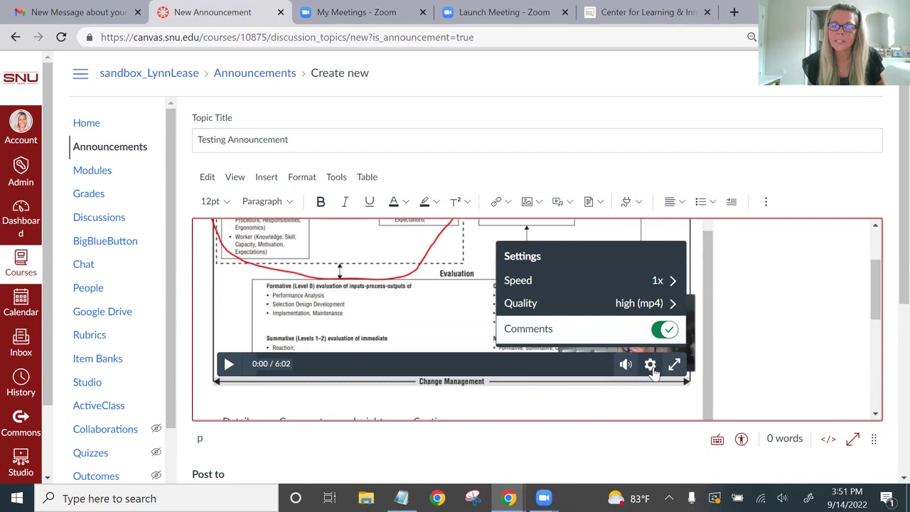
pyautogui.click(662, 330)
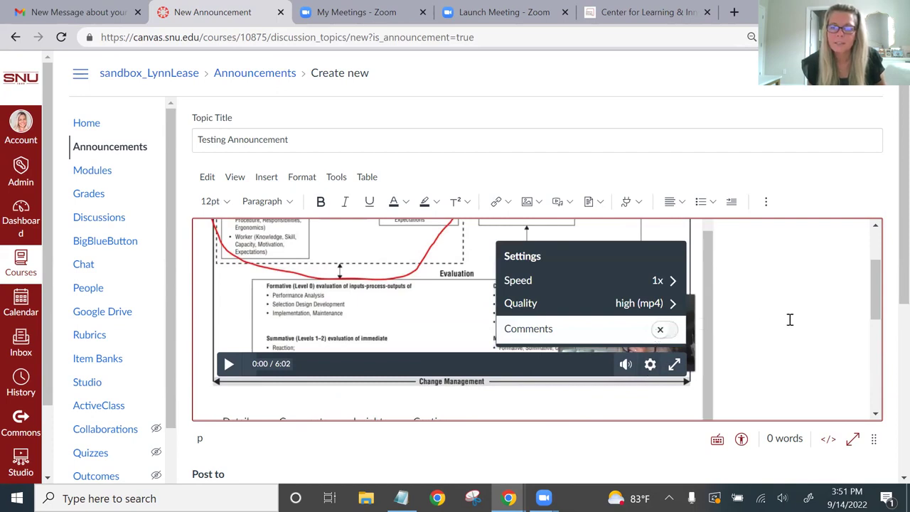
pyautogui.scroll(-3, 789, 320)
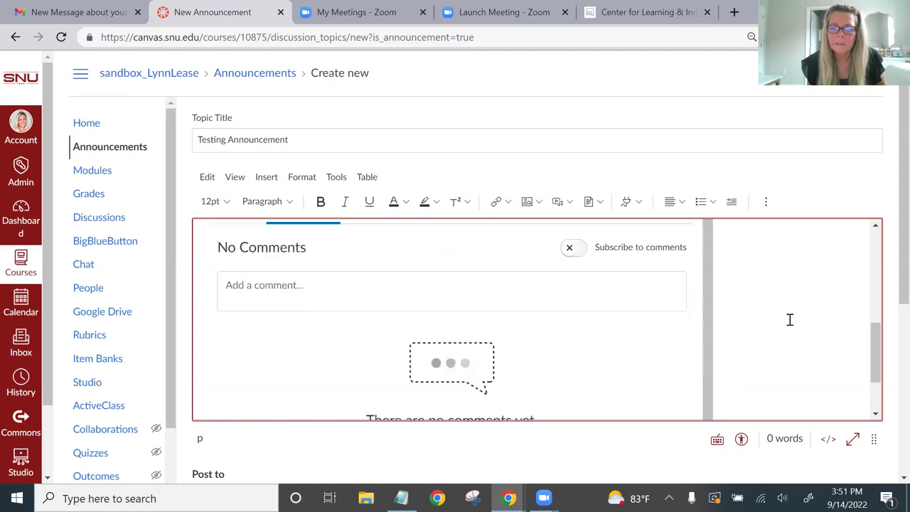
pyautogui.scroll(-1, 789, 320)
pyautogui.scroll(2, 789, 319)
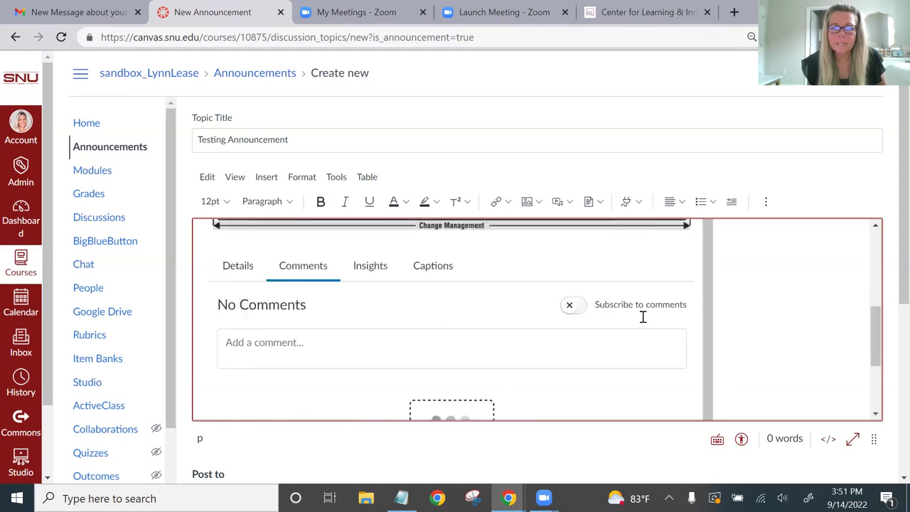
# Step: Save the announcement for All Sections and check the embedded video on the posted page
pyautogui.scroll(-5, 642, 317)
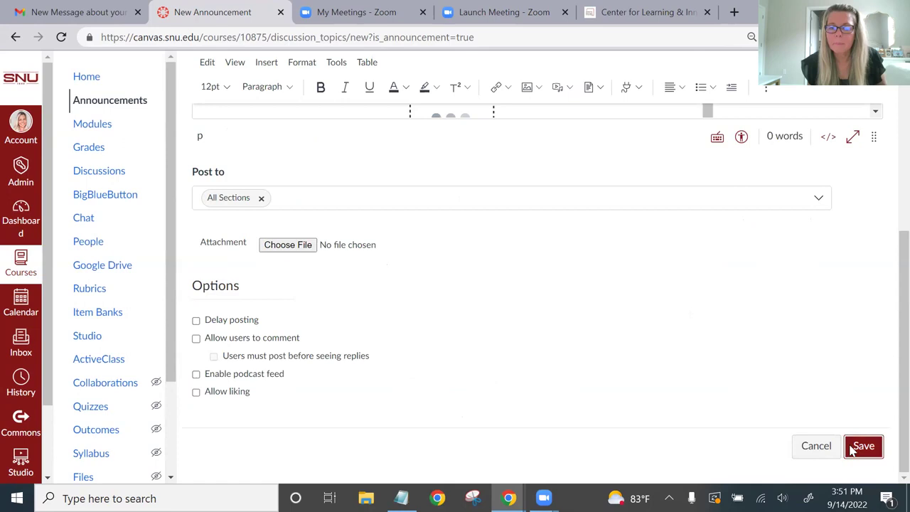
pyautogui.click(862, 446)
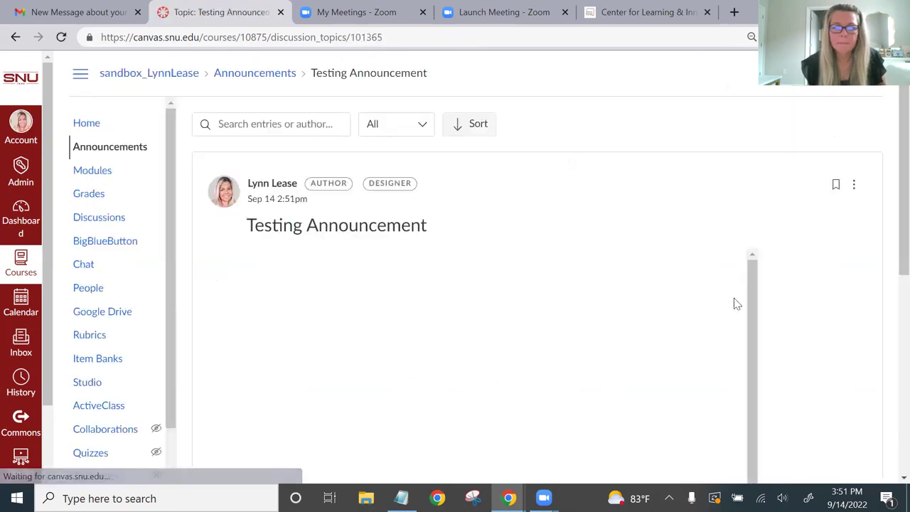
pyautogui.scroll(-1, 891, 191)
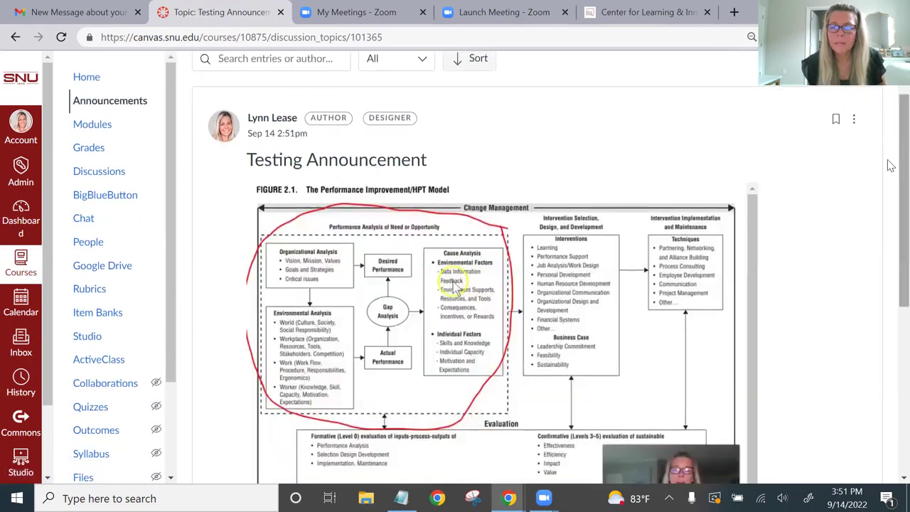
pyautogui.scroll(-2, 891, 166)
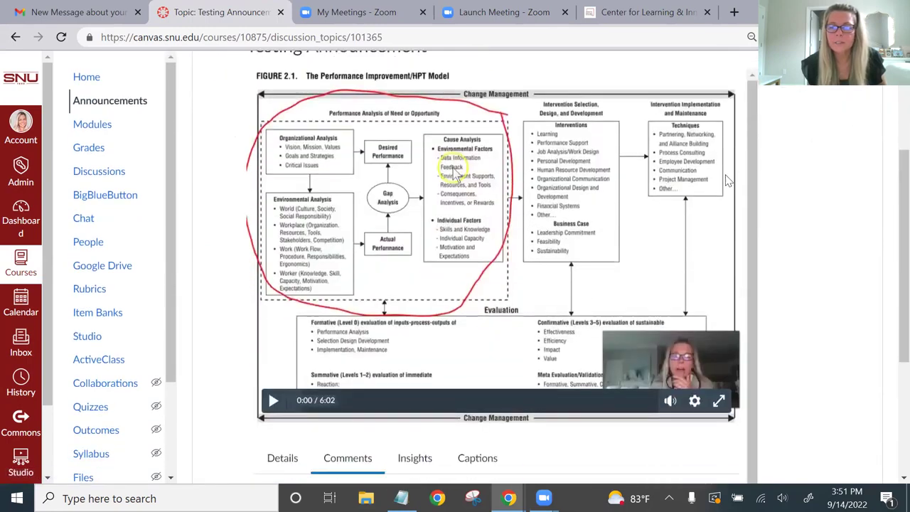
# Step: Reopen the Testing Announcement for editing and delete the embedded video from its body
pyautogui.scroll(-1, 750, 235)
pyautogui.scroll(1, 767, 271)
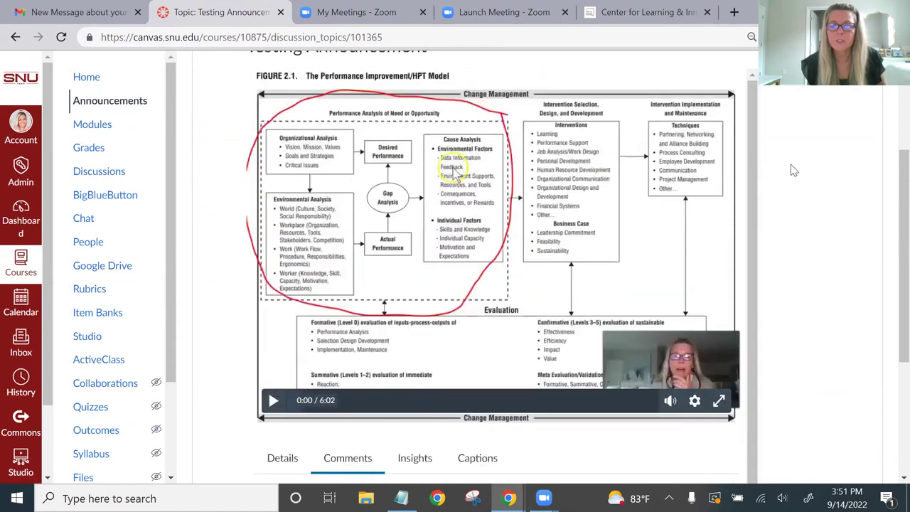
pyautogui.scroll(2, 787, 272)
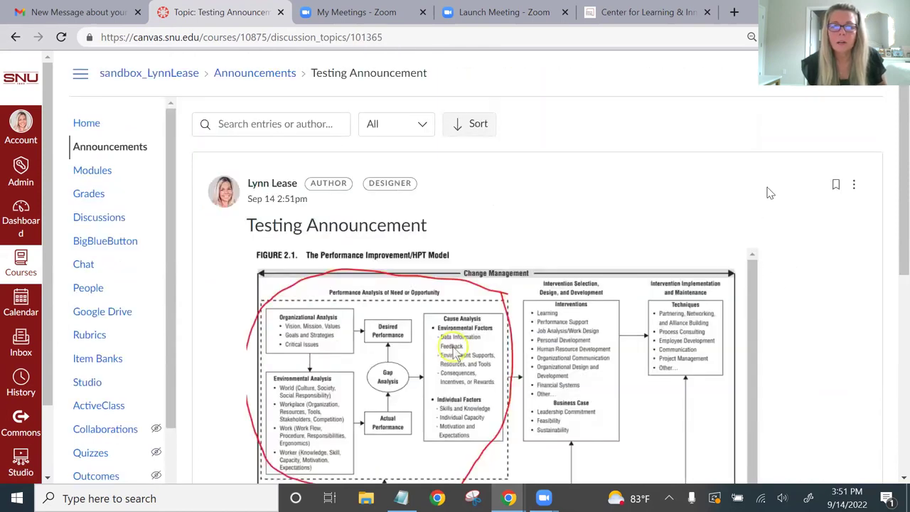
pyautogui.click(854, 184)
pyautogui.click(755, 253)
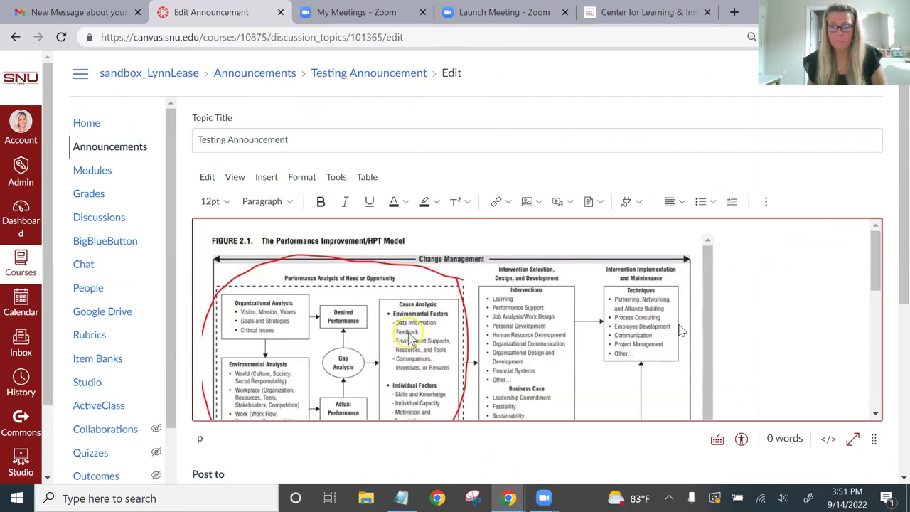
pyautogui.hotkey('ctrl', 'a')
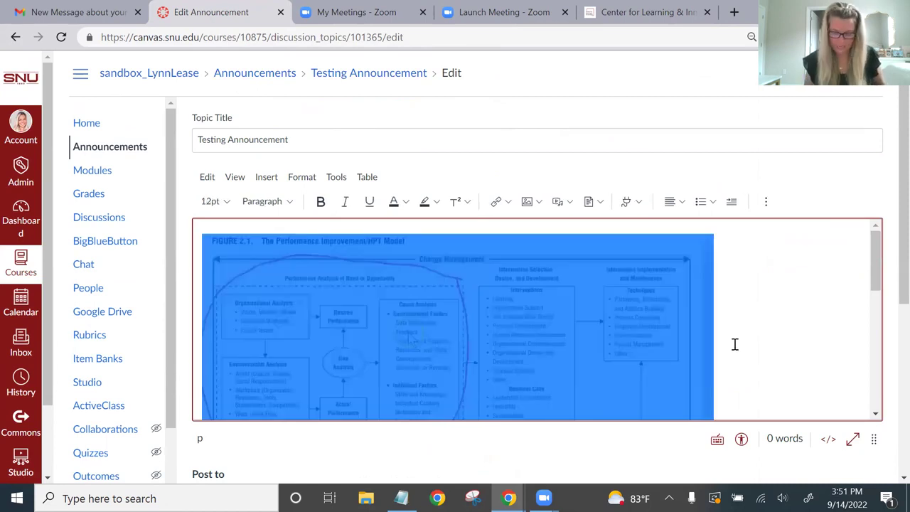
pyautogui.press('Delete')
# Step: Pick the Week 4 HPT Week/Project Overview video from the IDT-5113 collection in Canvas Studio for the empty announcement body
pyautogui.click(640, 202)
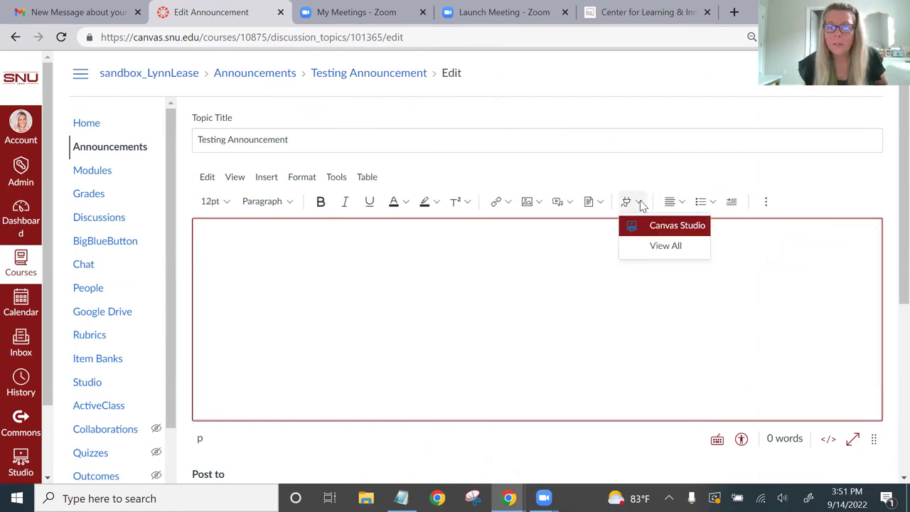
pyautogui.click(652, 228)
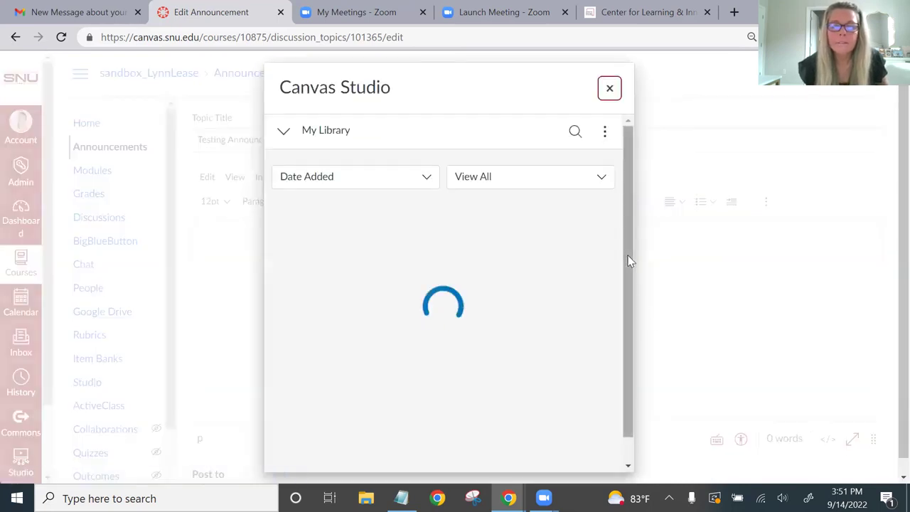
pyautogui.moveTo(618, 161); pyautogui.dragTo(631, 346)
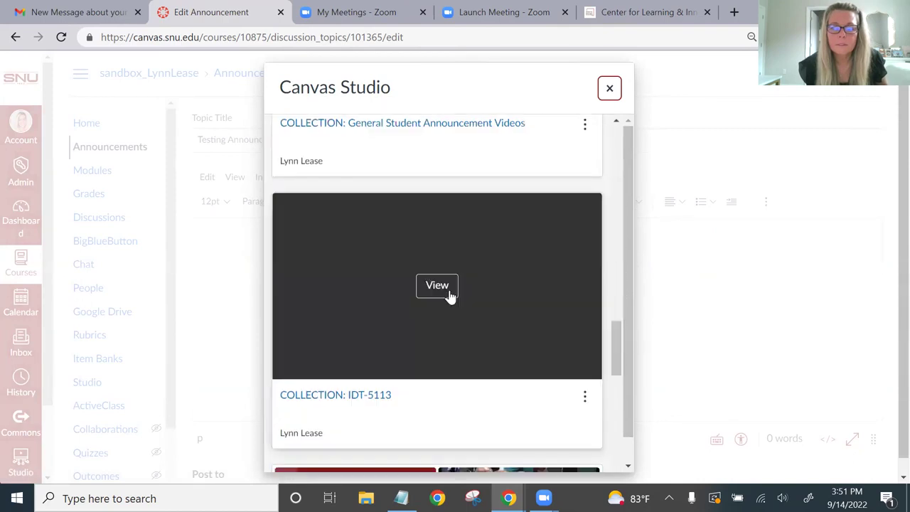
pyautogui.click(446, 289)
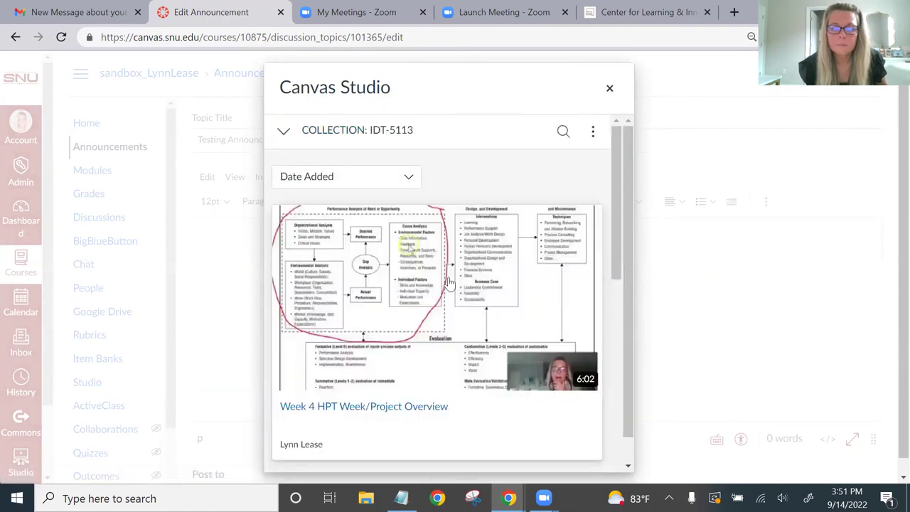
pyautogui.click(448, 283)
# Step: Embed the video with both Display Media Tabs and Display Download Option turned off
pyautogui.click(308, 390)
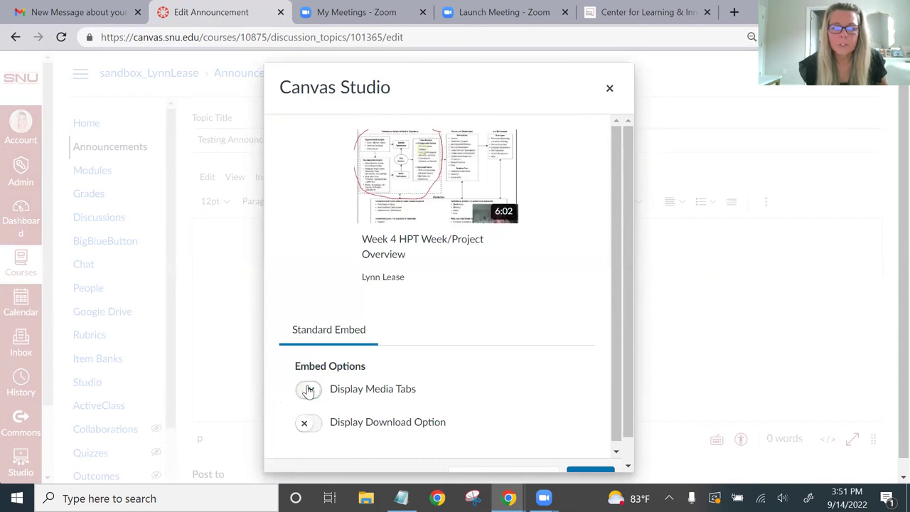
pyautogui.moveTo(624, 285); pyautogui.dragTo(625, 355)
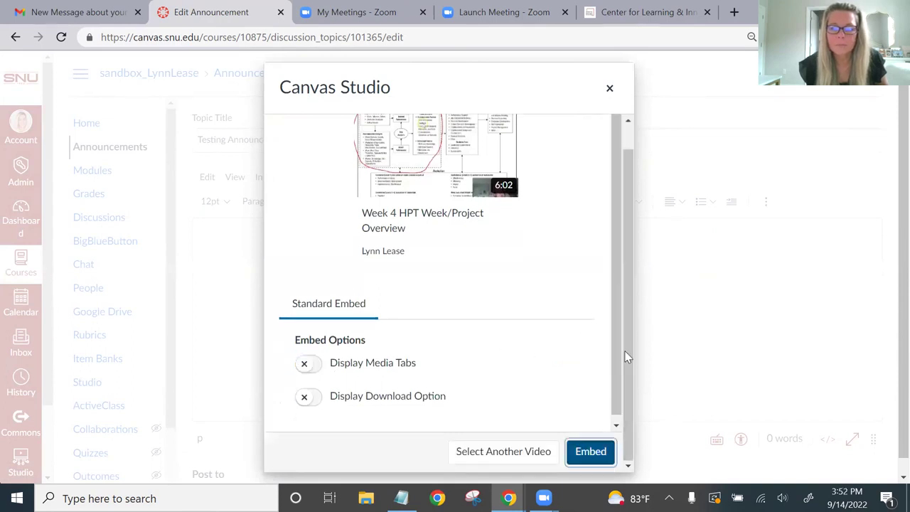
pyautogui.press('Return')
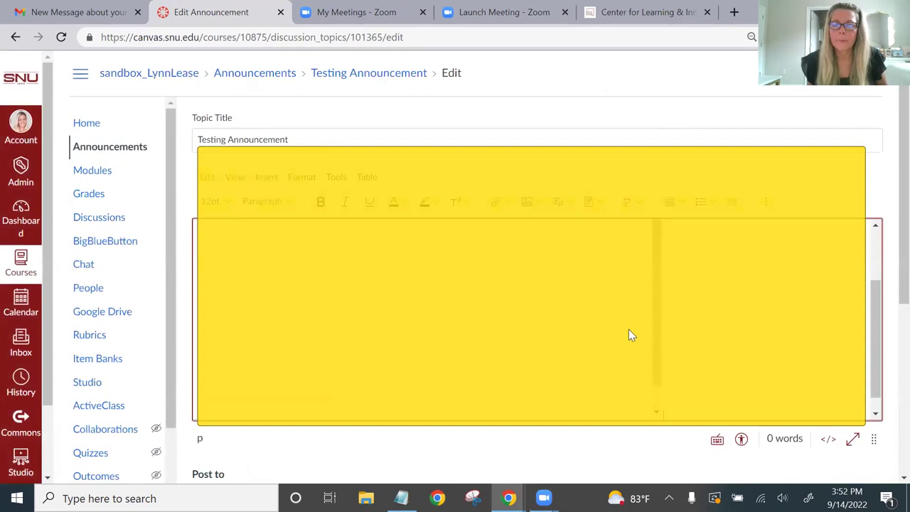
# Step: Examine the embedded video without media tabs in the editor, including its full-screen view
pyautogui.scroll(-2, 877, 206)
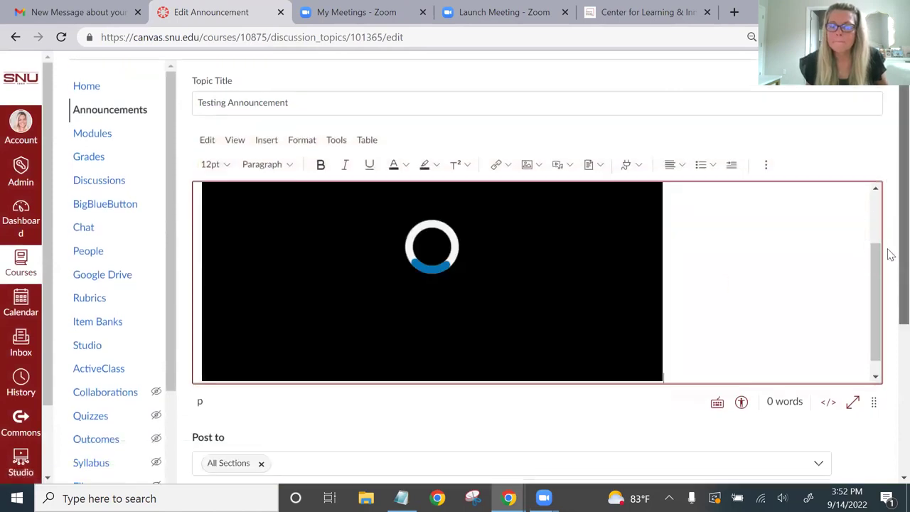
pyautogui.scroll(3, 874, 203)
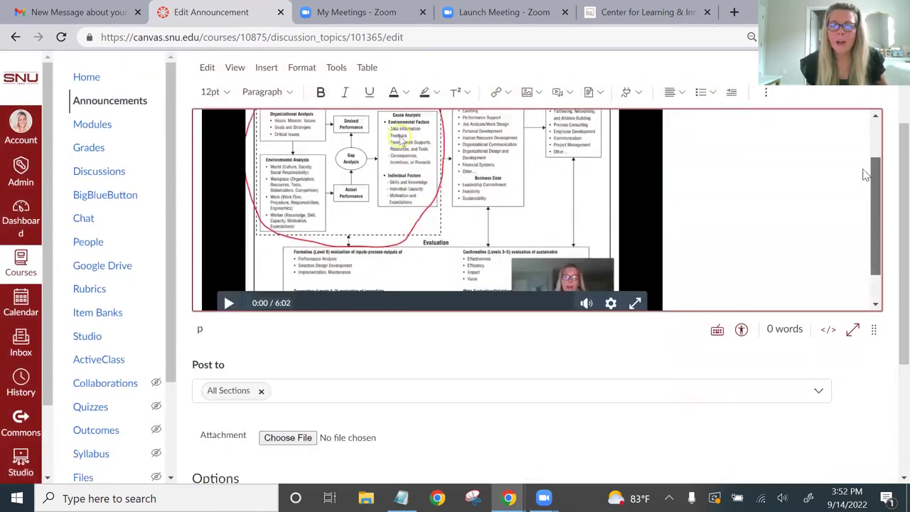
pyautogui.scroll(-2, 874, 206)
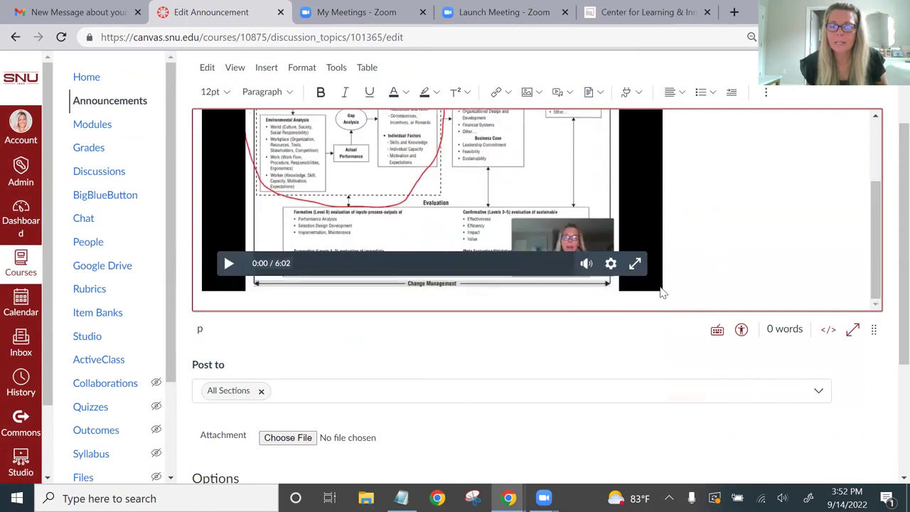
pyautogui.scroll(3, 708, 256)
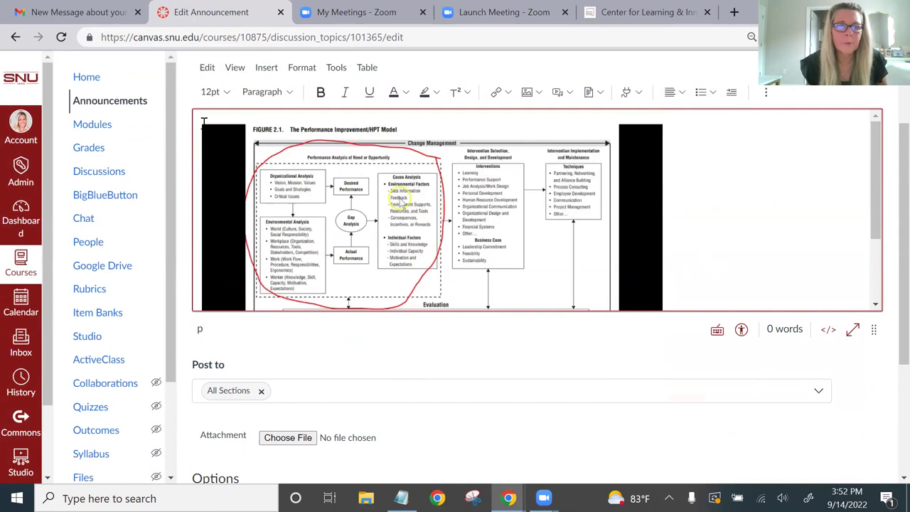
pyautogui.scroll(-3, 883, 197)
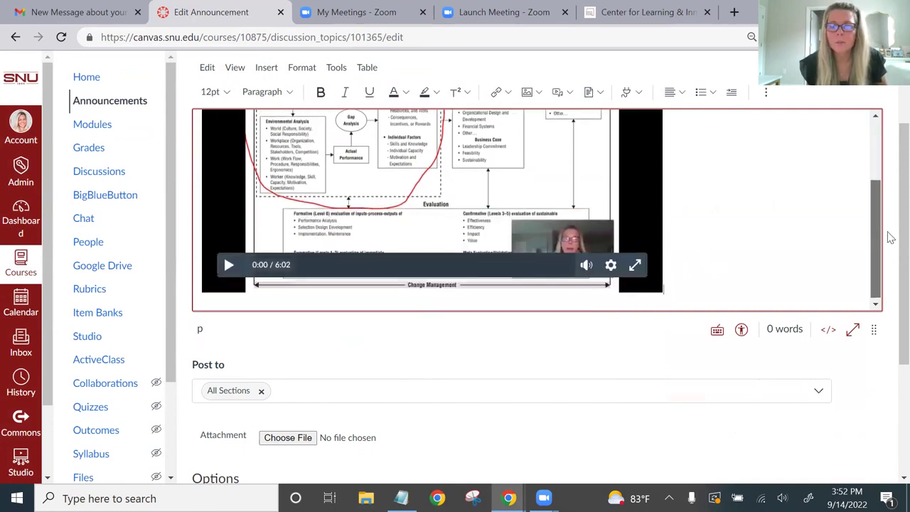
pyautogui.click(703, 268)
pyautogui.click(703, 268)
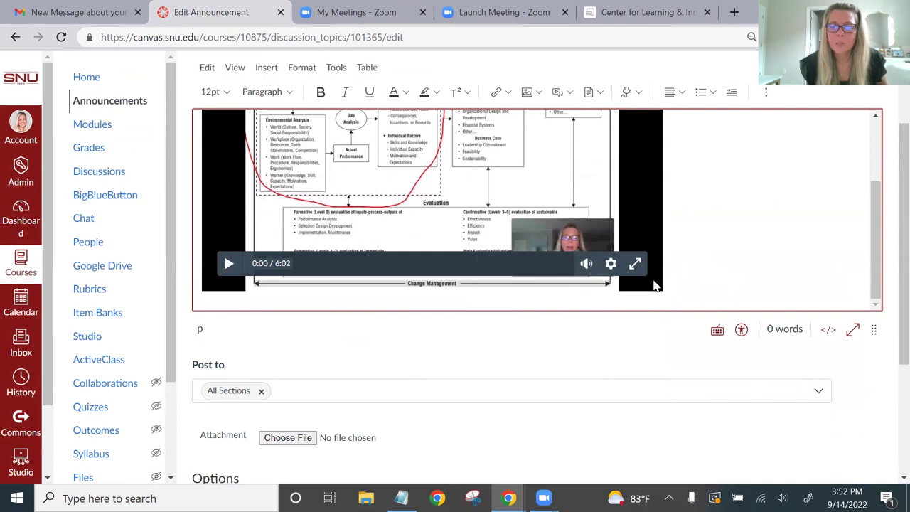
pyautogui.click(634, 263)
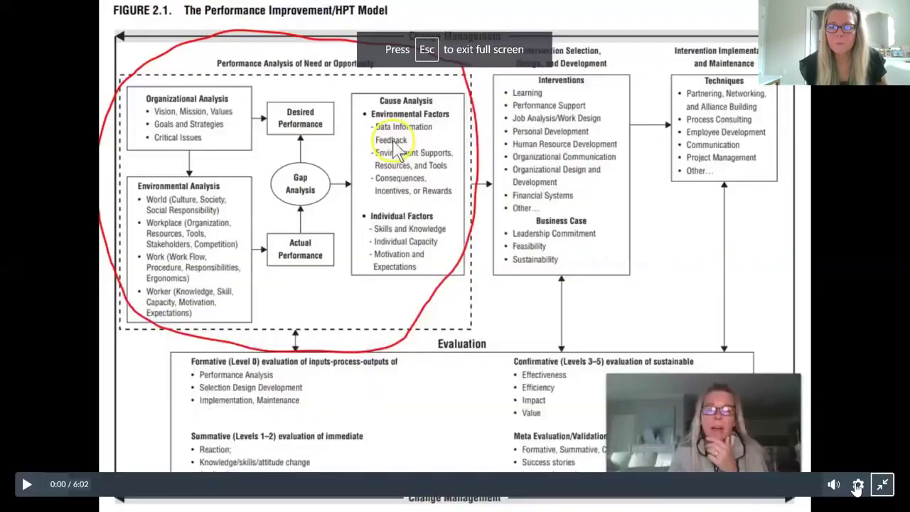
pyautogui.click(882, 484)
# Step: Save the edited announcement for All Sections and review how the video without media tabs appears on the posted page
pyautogui.scroll(-1, 685, 377)
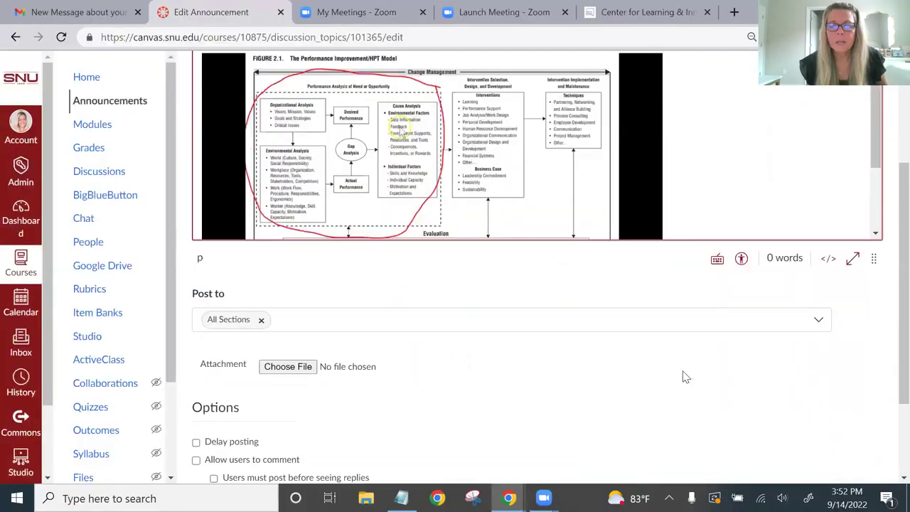
pyautogui.scroll(-2, 684, 376)
pyautogui.click(861, 447)
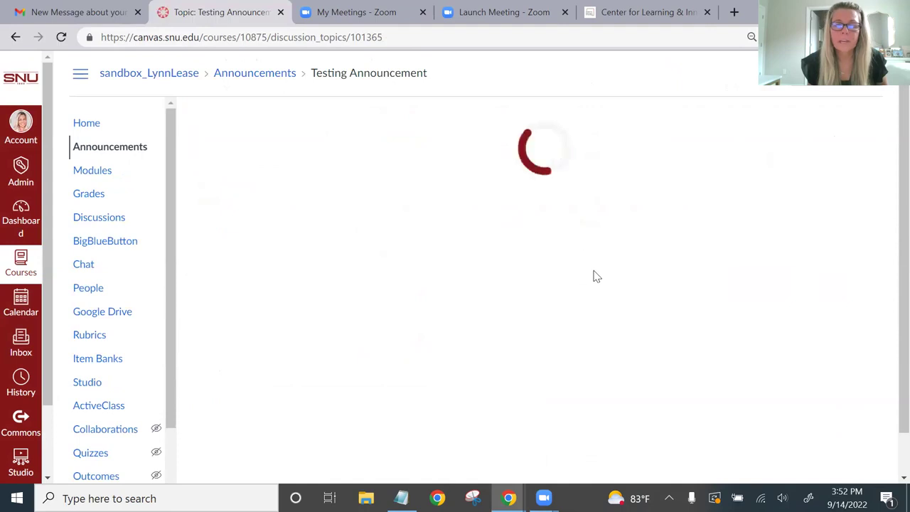
pyautogui.scroll(-1, 890, 240)
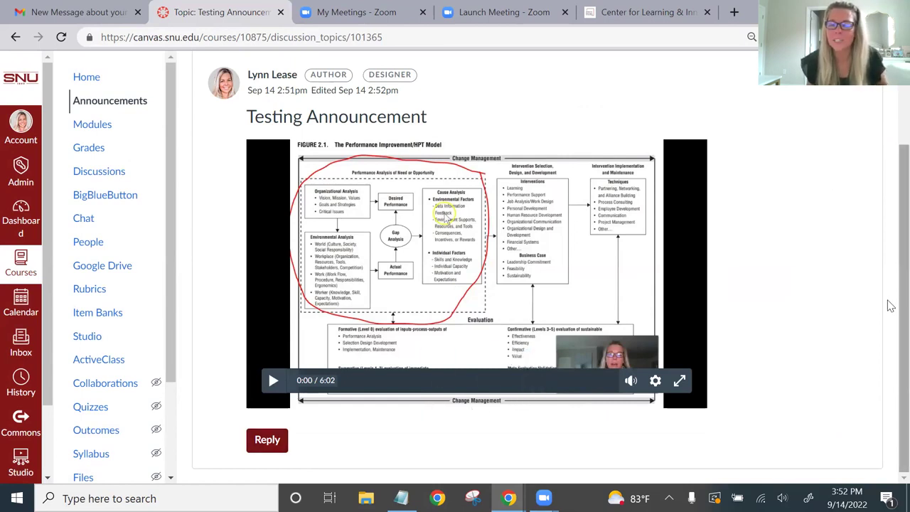
pyautogui.scroll(1, 889, 277)
pyautogui.scroll(1, 874, 225)
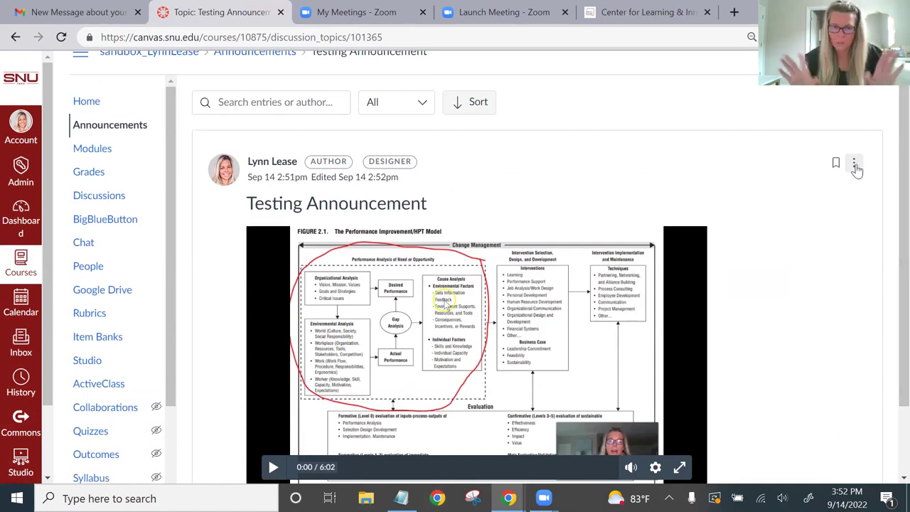
pyautogui.scroll(1, 888, 121)
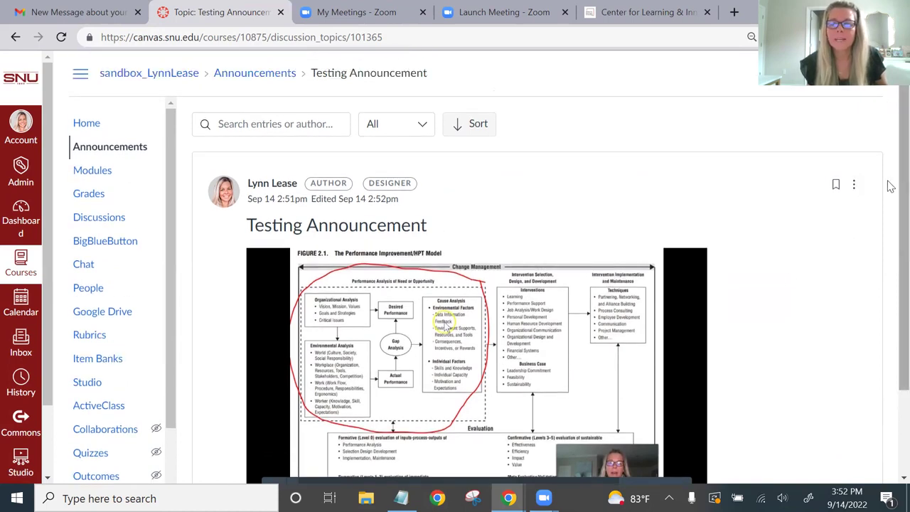
pyautogui.scroll(-1, 885, 185)
pyautogui.scroll(-1, 884, 204)
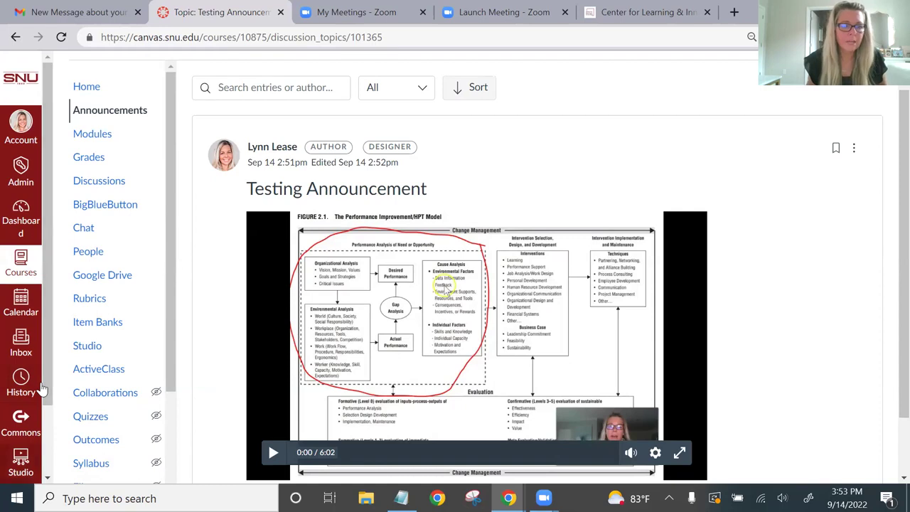
# Step: Open the Engaging Students with CATs video in the Studio library and examine its available actions and caption options
pyautogui.click(21, 460)
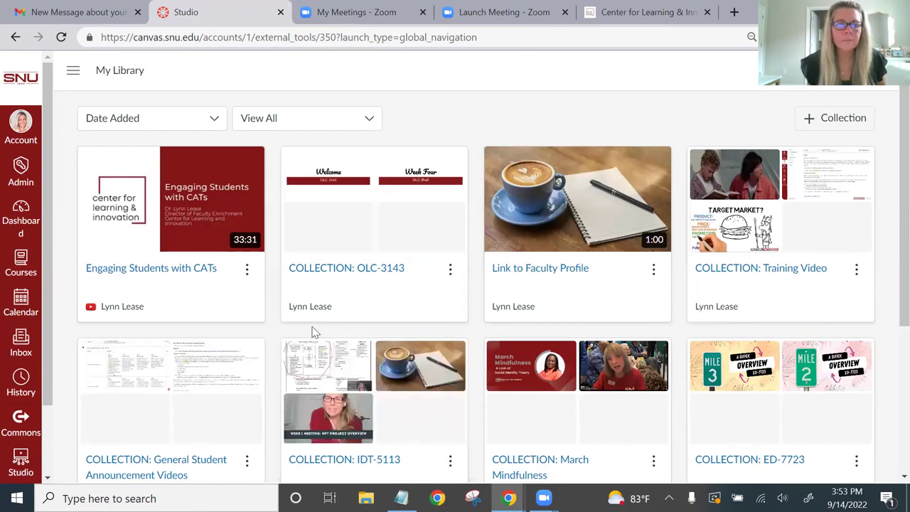
pyautogui.click(248, 272)
pyautogui.click(180, 227)
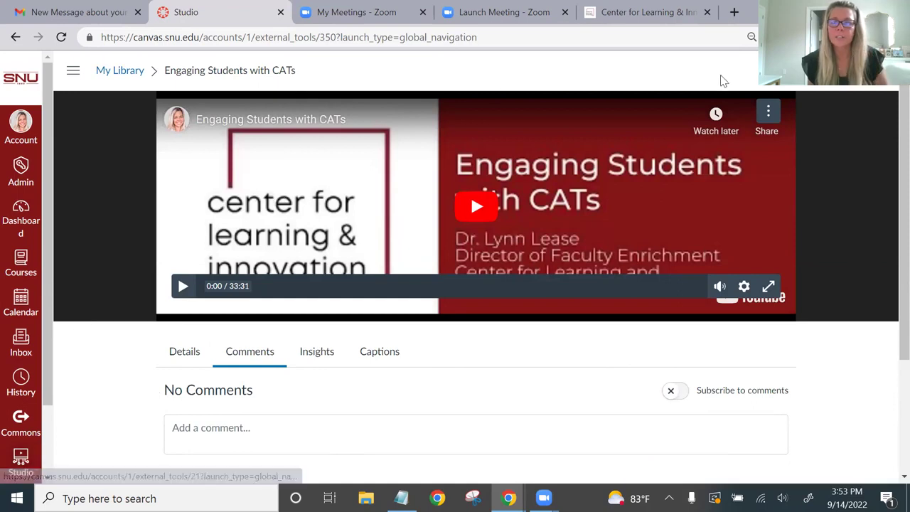
pyautogui.click(767, 117)
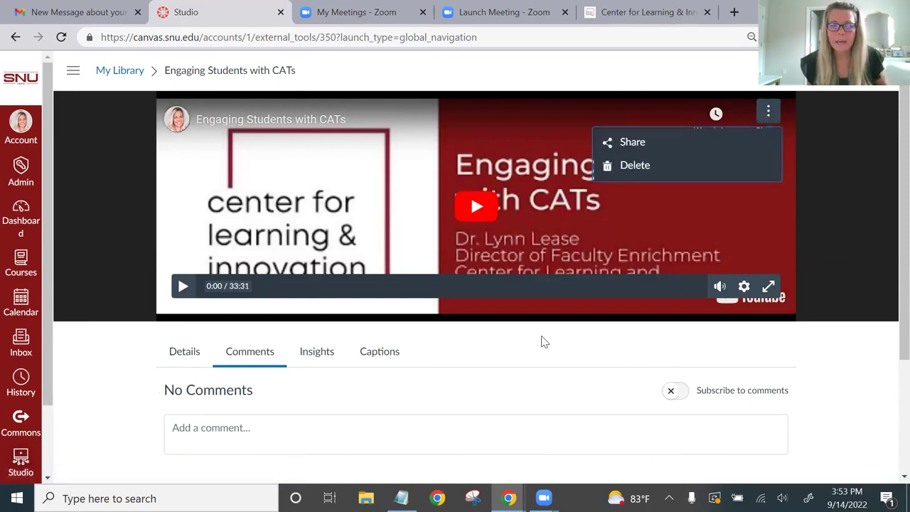
pyautogui.click(467, 347)
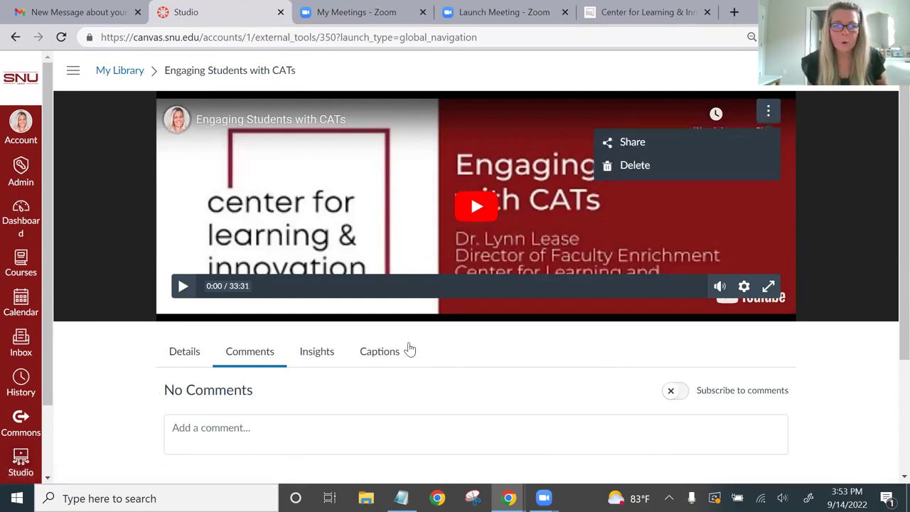
pyautogui.click(377, 359)
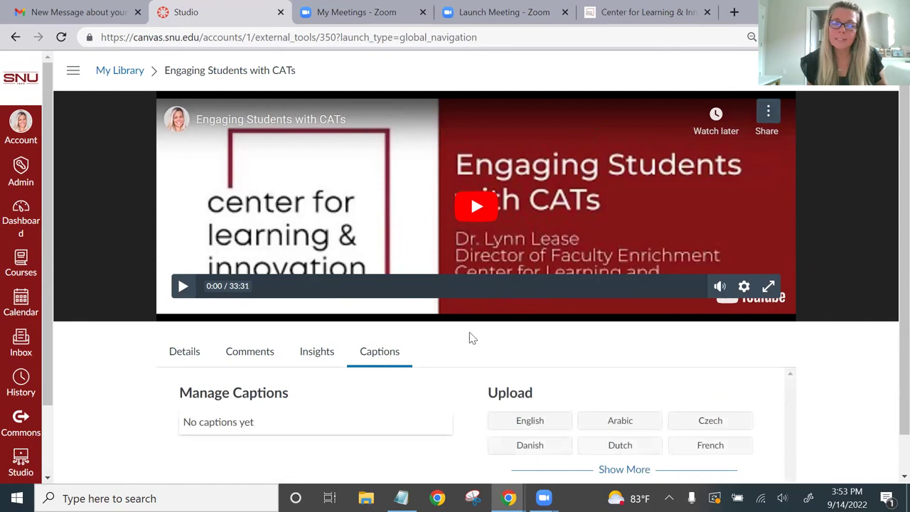
pyautogui.scroll(-1, 471, 334)
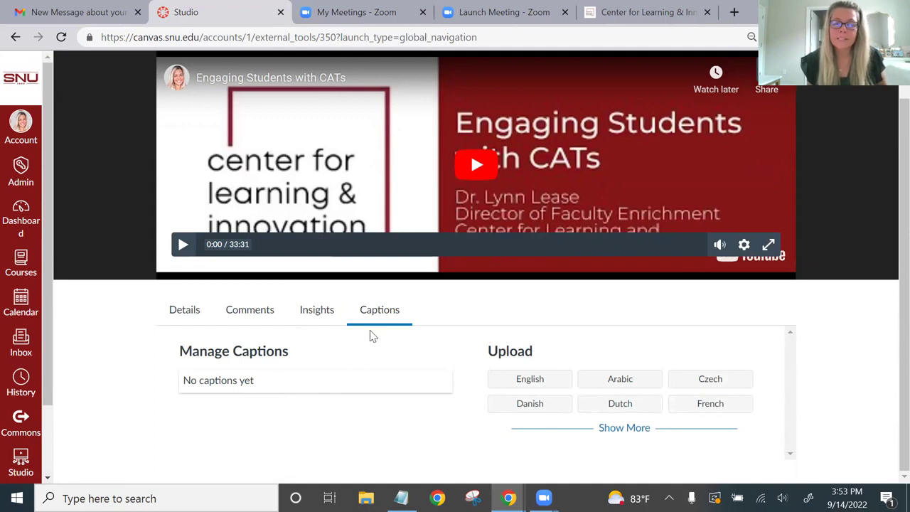
# Step: Open the OL-3143 Week 4 Introduction video from the OLC-3143 collection in the Studio library and view its captions
pyautogui.click(31, 416)
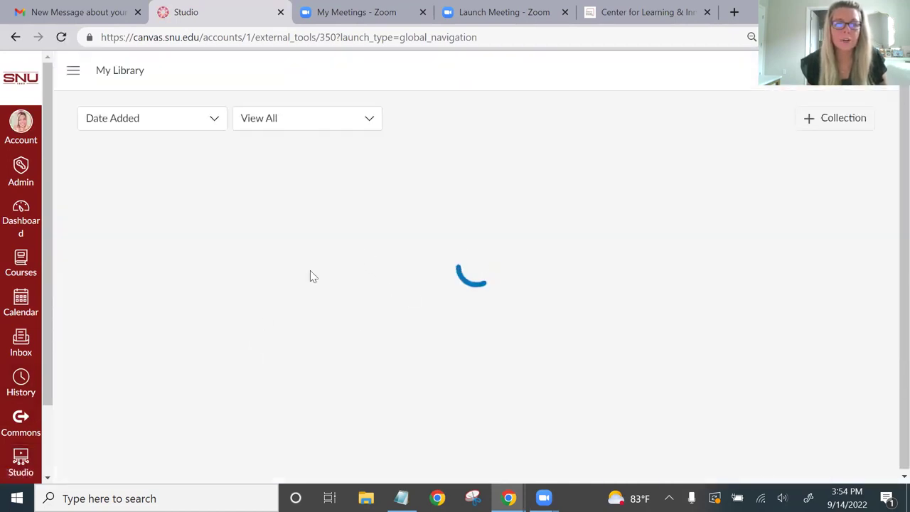
pyautogui.moveTo(432, 183)
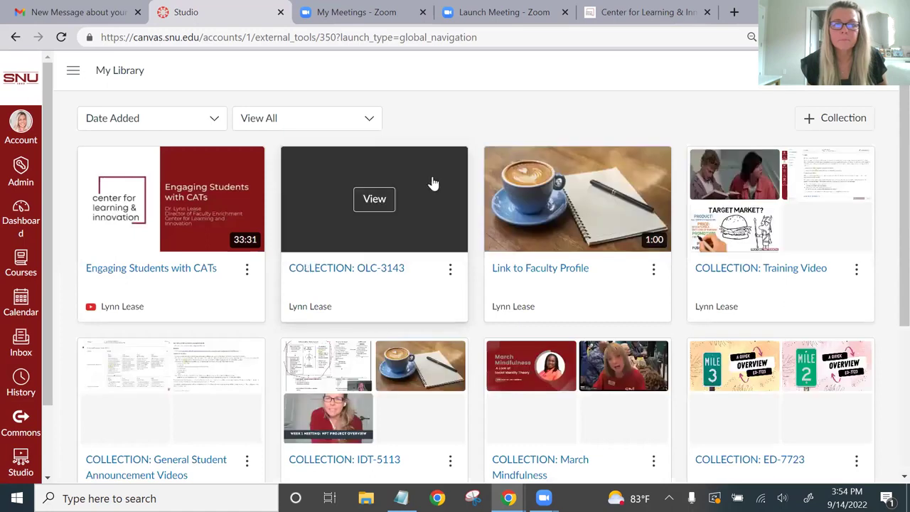
pyautogui.click(378, 206)
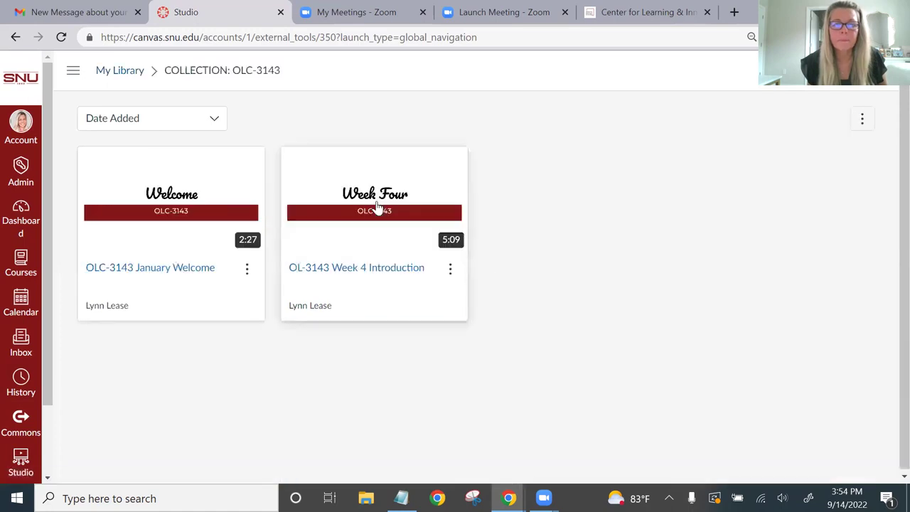
pyautogui.click(377, 201)
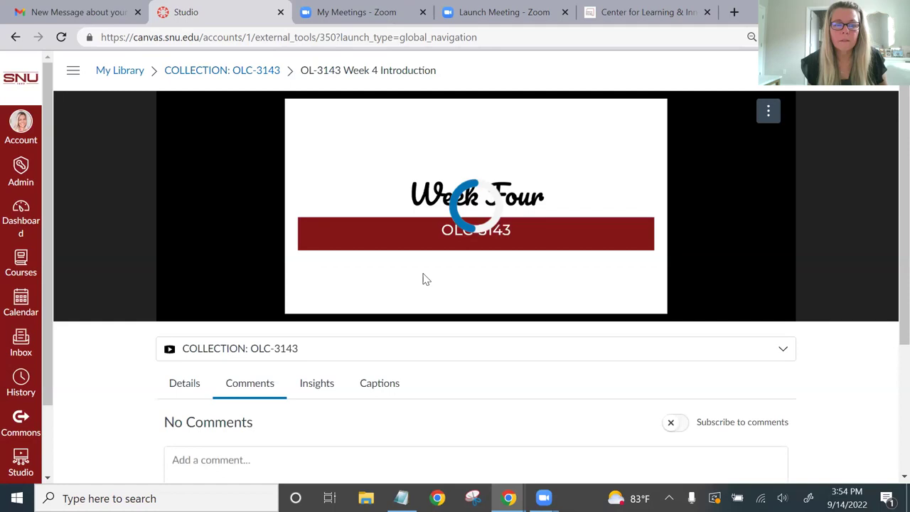
pyautogui.scroll(-1, 379, 327)
pyautogui.click(380, 314)
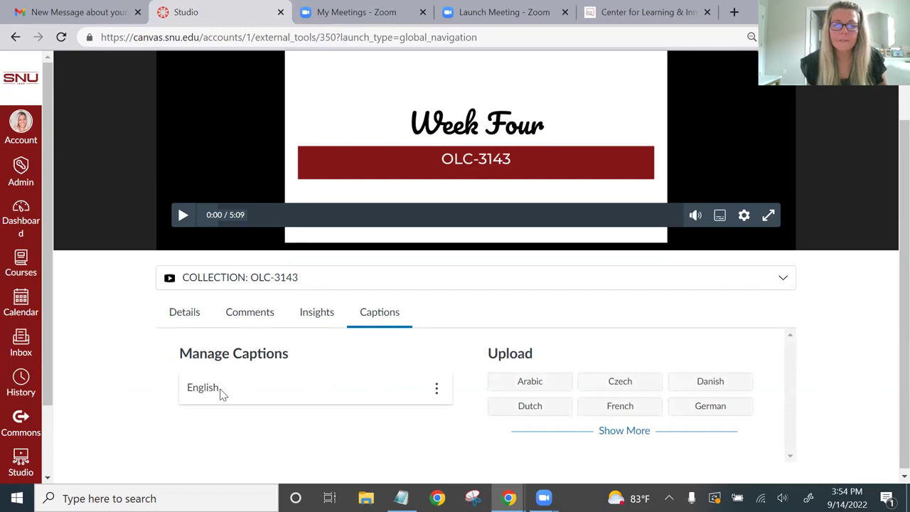
# Step: Delete the video's existing English captions and request automatically generated captions with English as the spoken language
pyautogui.click(436, 390)
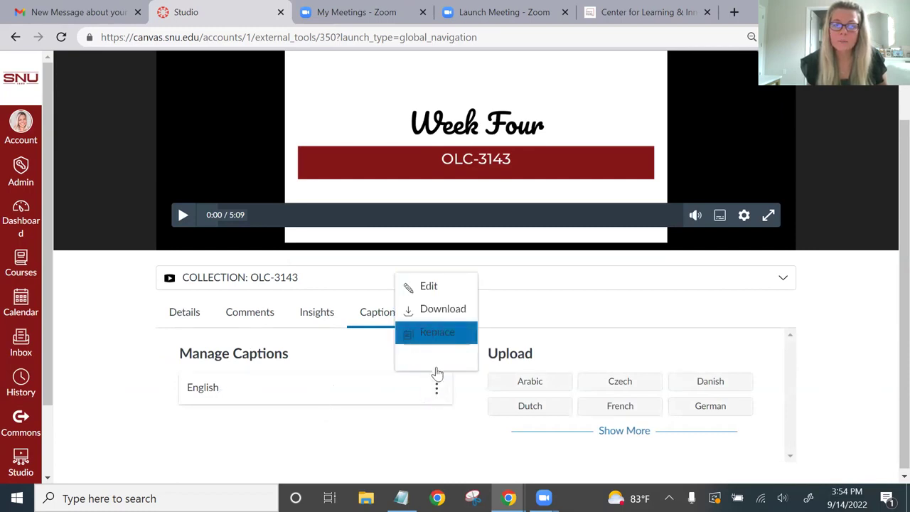
pyautogui.click(431, 361)
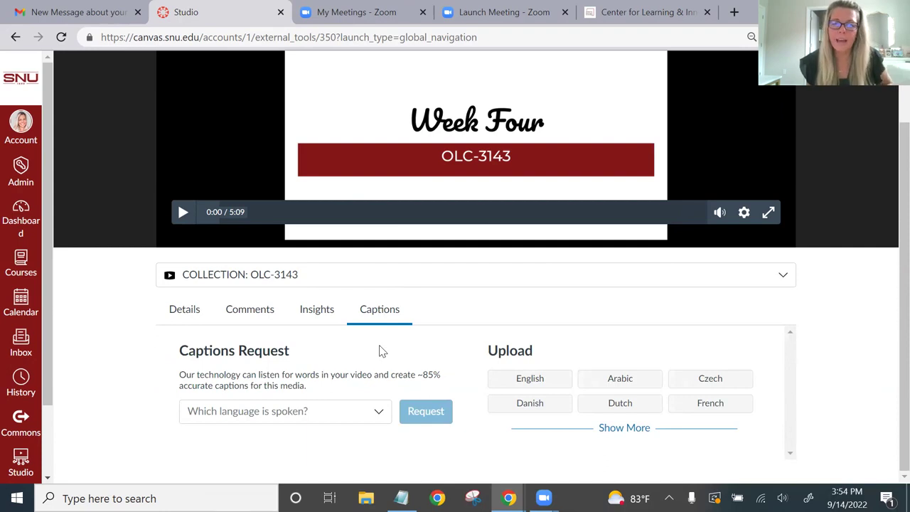
pyautogui.click(376, 412)
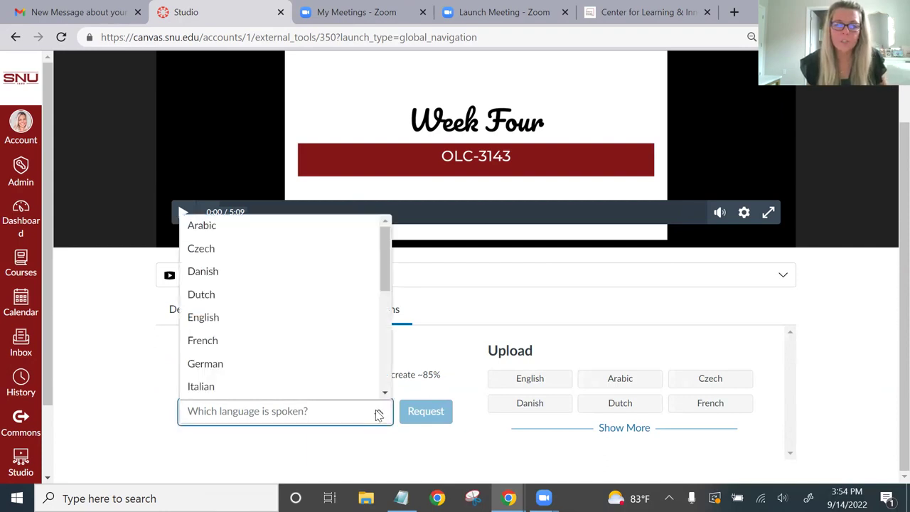
pyautogui.scroll(-1, 299, 325)
pyautogui.scroll(1, 289, 323)
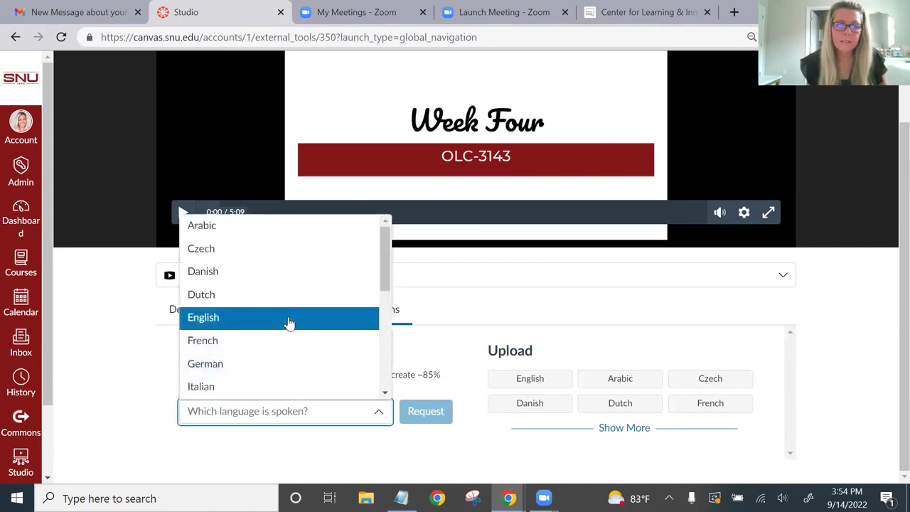
pyautogui.click(290, 321)
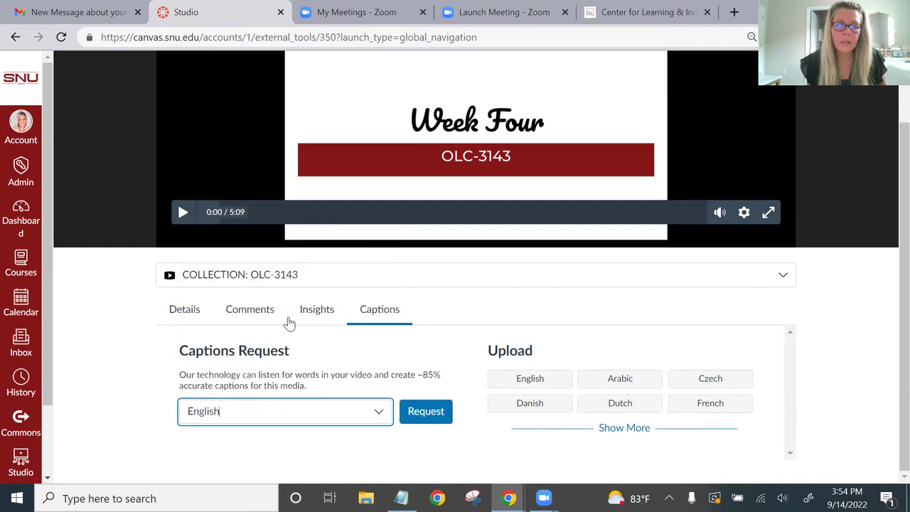
pyautogui.click(432, 415)
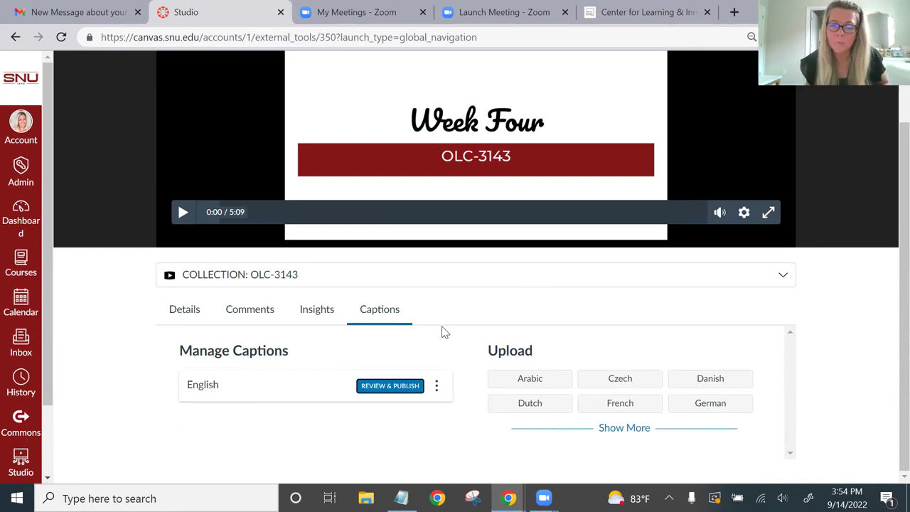
# Step: Open the generated English captions for review and change "module four" to "Module 4" in the 0:03 caption line
pyautogui.click(403, 392)
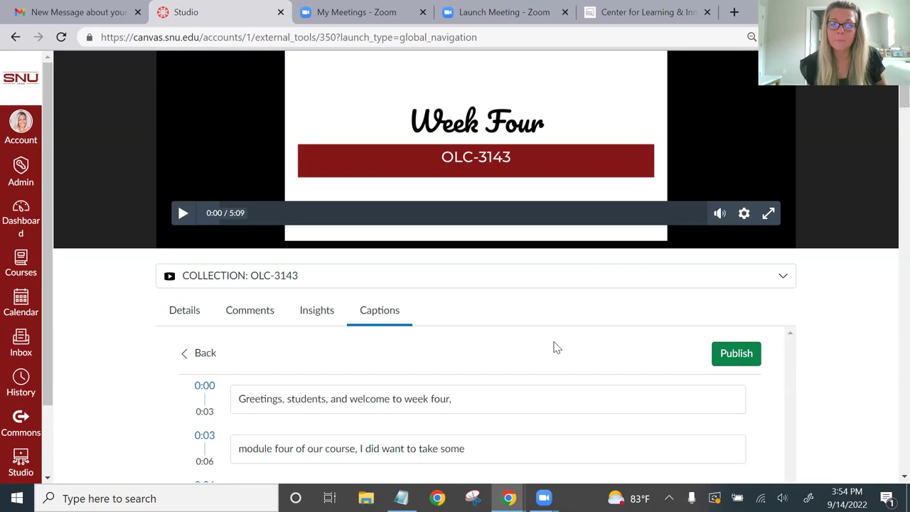
pyautogui.scroll(-1, 554, 341)
pyautogui.click(461, 327)
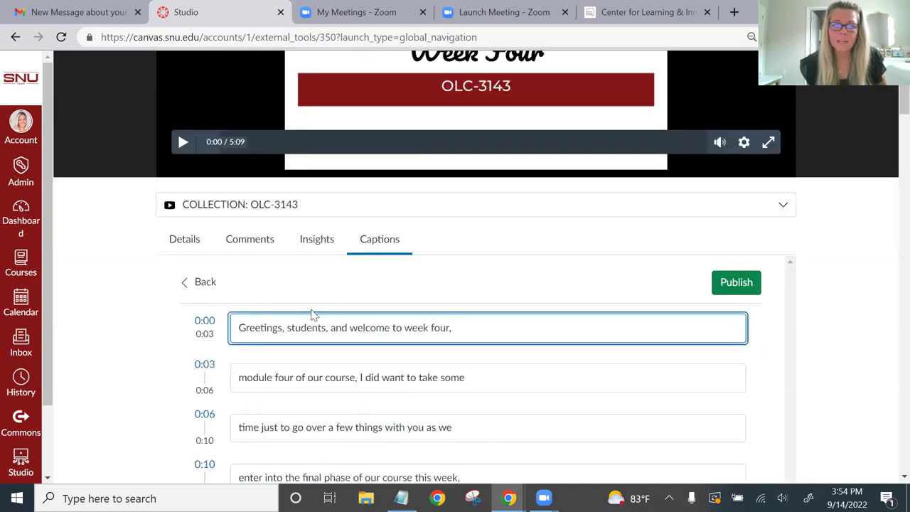
pyautogui.click(244, 377)
pyautogui.press('BackSpace')
pyautogui.write('M')
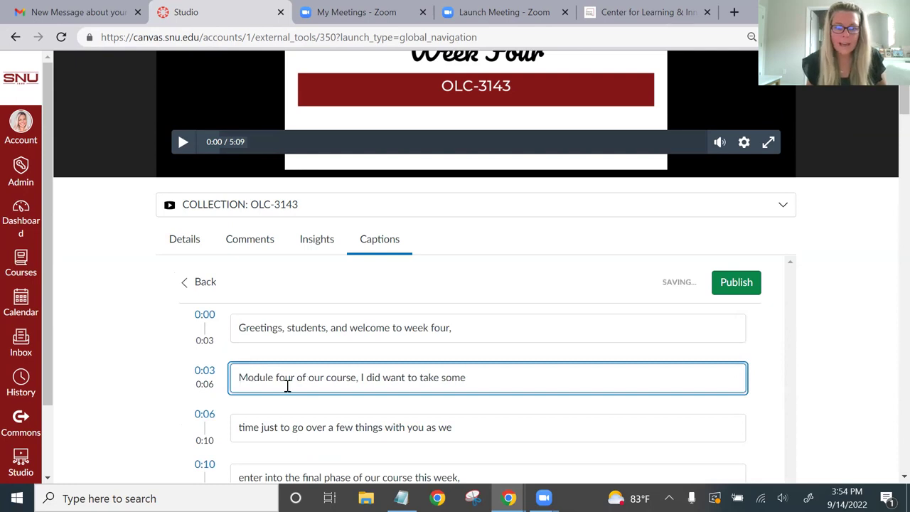
pyautogui.doubleClick(285, 378)
pyautogui.write('4')
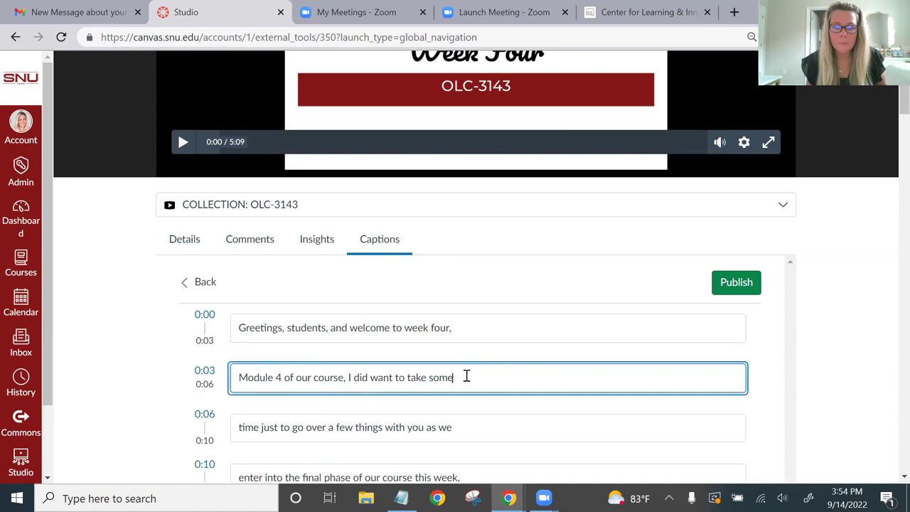
# Step: Join "info graphic" into one word in the 1:24 caption line and publish the English captions
pyautogui.scroll(-4, 467, 376)
pyautogui.scroll(-5, 406, 334)
pyautogui.scroll(-7, 406, 334)
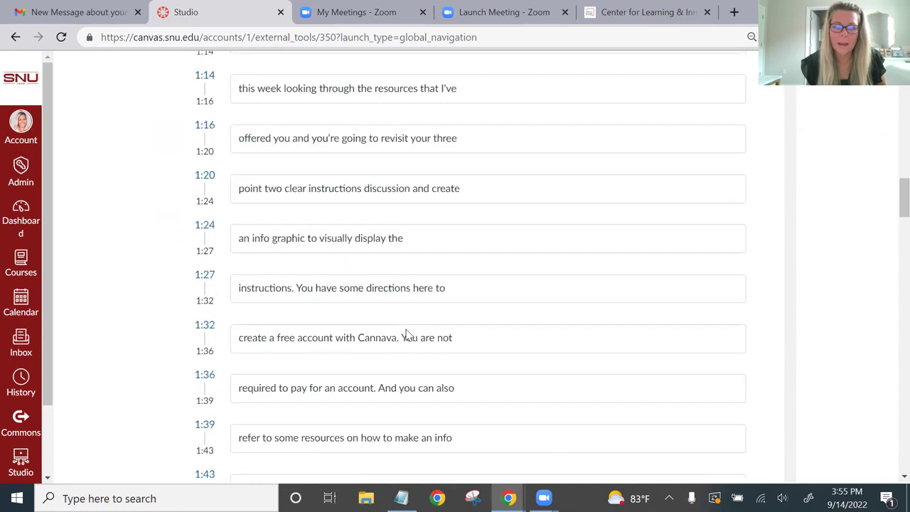
pyautogui.click(273, 238)
pyautogui.press('BackSpace')
pyautogui.moveTo(901, 200); pyautogui.dragTo(897, 100)
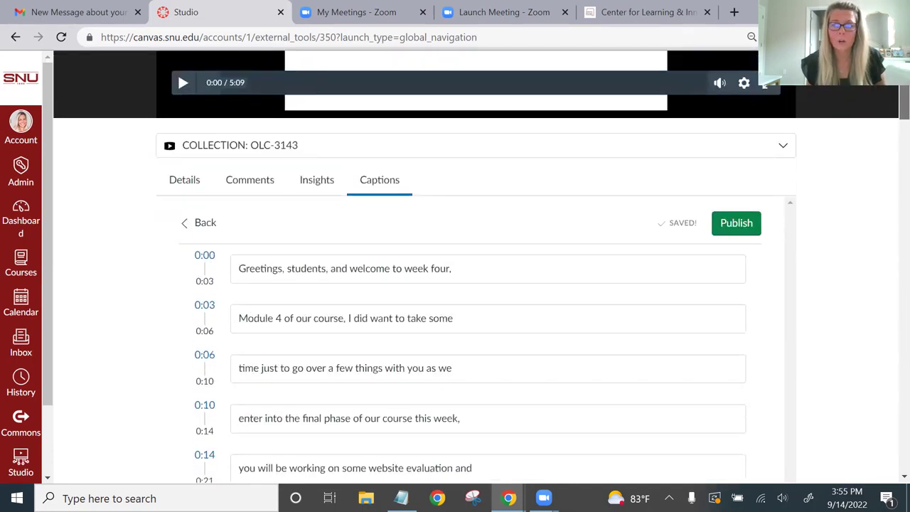
pyautogui.click(737, 223)
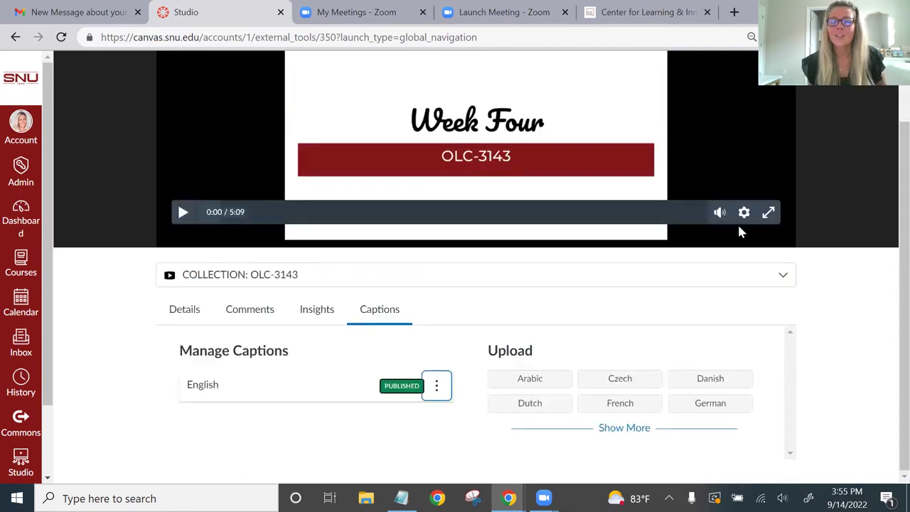